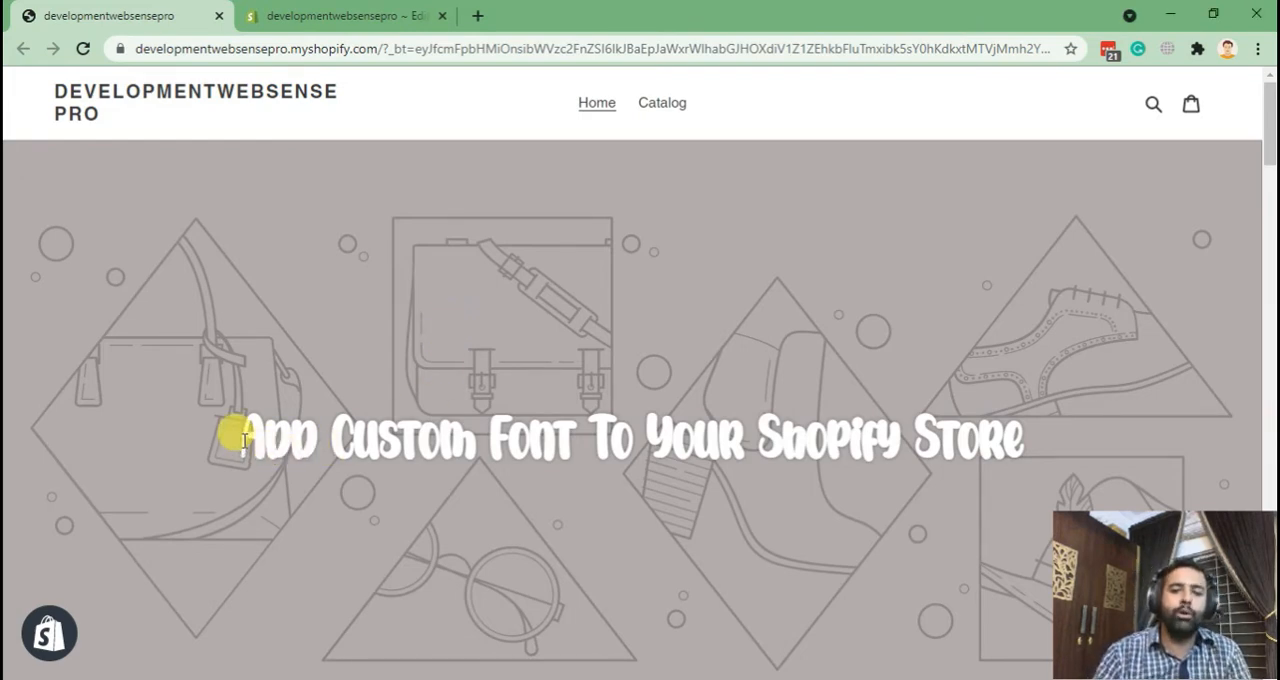
Step: Highlight the hero heading text in the storefront preview
{"action": "mouse_move", "coordinate": [238, 437]}
{"action": "left_mouse_down"}
{"action": "mouse_move", "coordinate": [1016, 440]}
{"action": "mouse_move", "coordinate": [200, 437]}
{"action": "left_mouse_up"}
{"action": "left_click", "coordinate": [1016, 440]}
{"action": "left_click", "coordinate": [158, 386]}
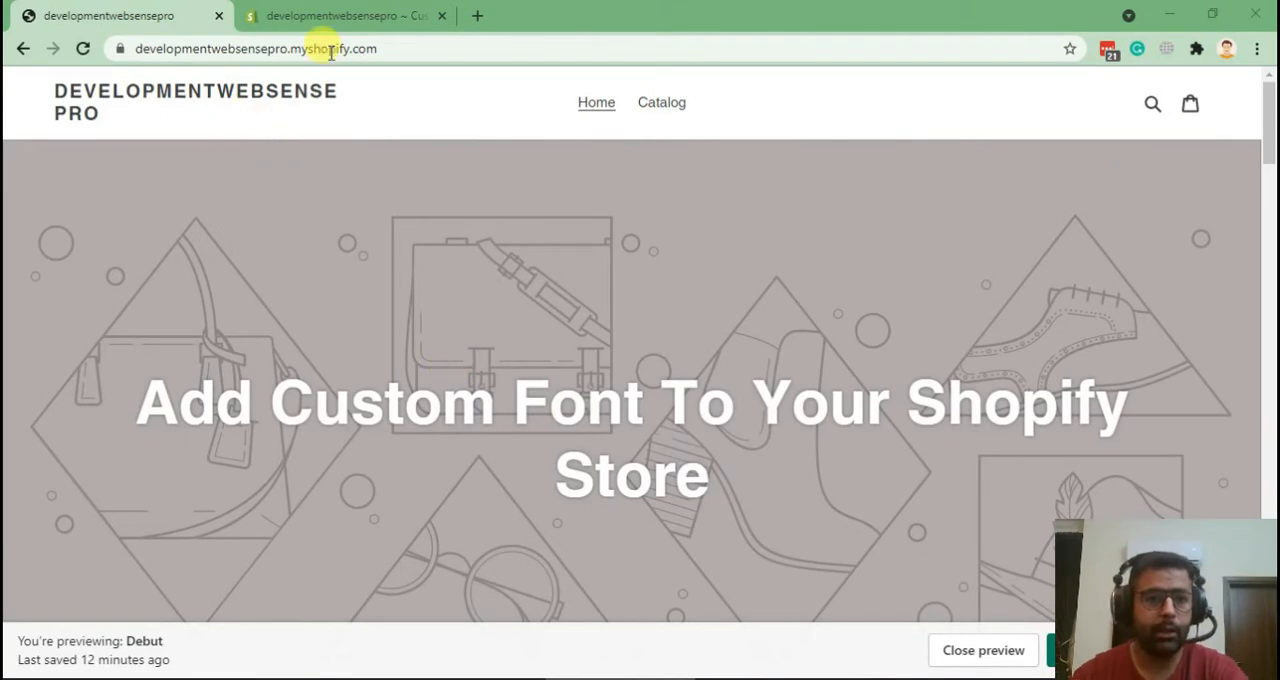
Step: Return to the admin home via /admin/ and go to Online Store's Themes page
{"action": "left_click", "coordinate": [334, 16]}
{"action": "left_click_drag", "start_coordinate": [428, 55], "coordinate": [1073, 150]}
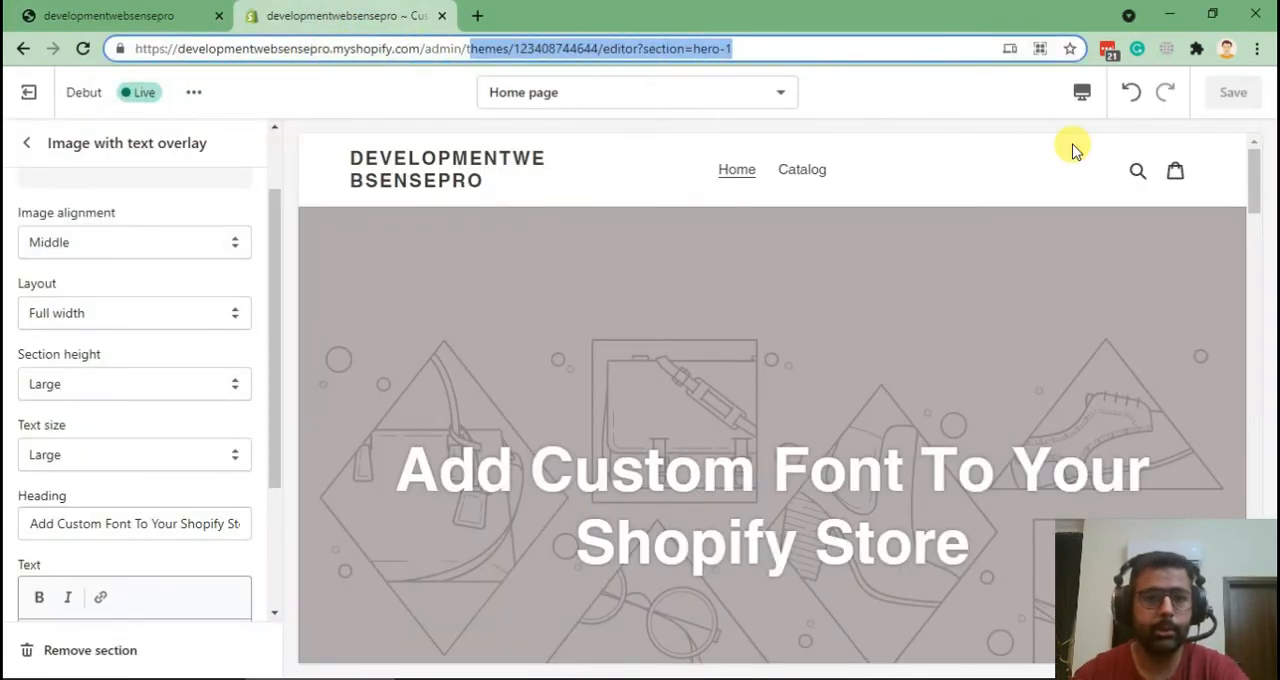
{"action": "key", "text": "BackSpace"}
{"action": "key", "text": "Return"}
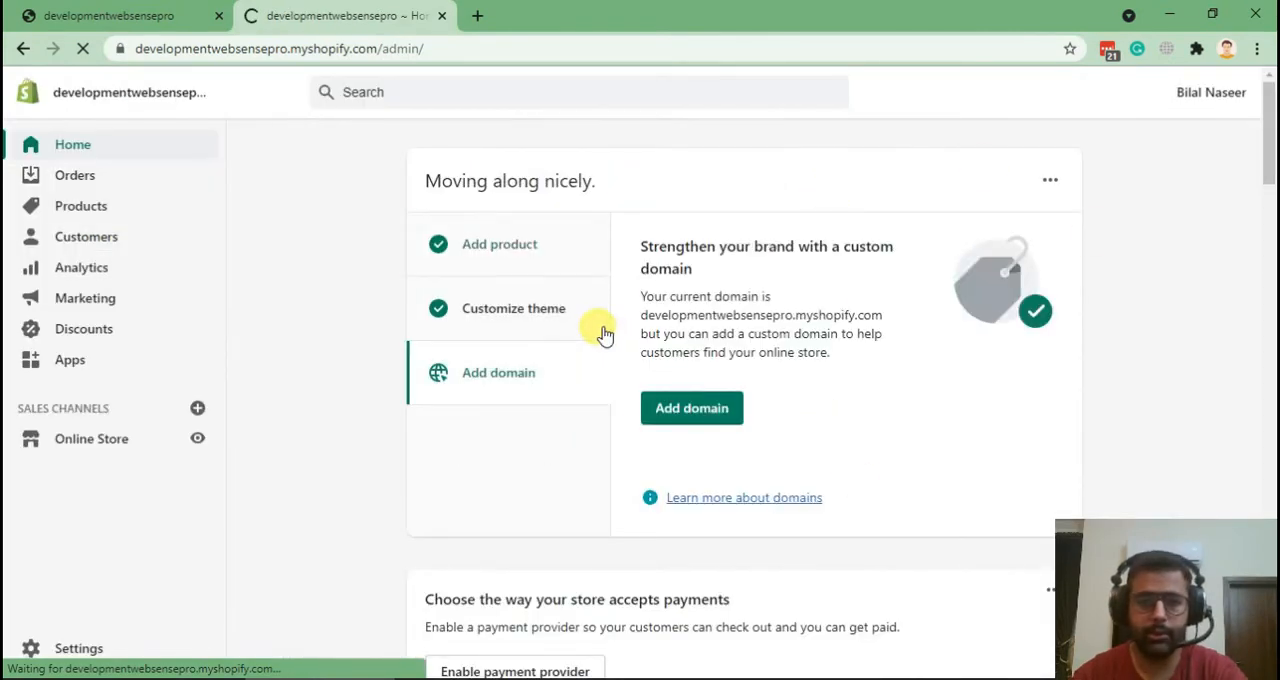
{"action": "scroll", "coordinate": [603, 330], "scroll_direction": "down", "scroll_amount": 5}
{"action": "scroll", "coordinate": [603, 330], "scroll_direction": "up", "scroll_amount": 5}
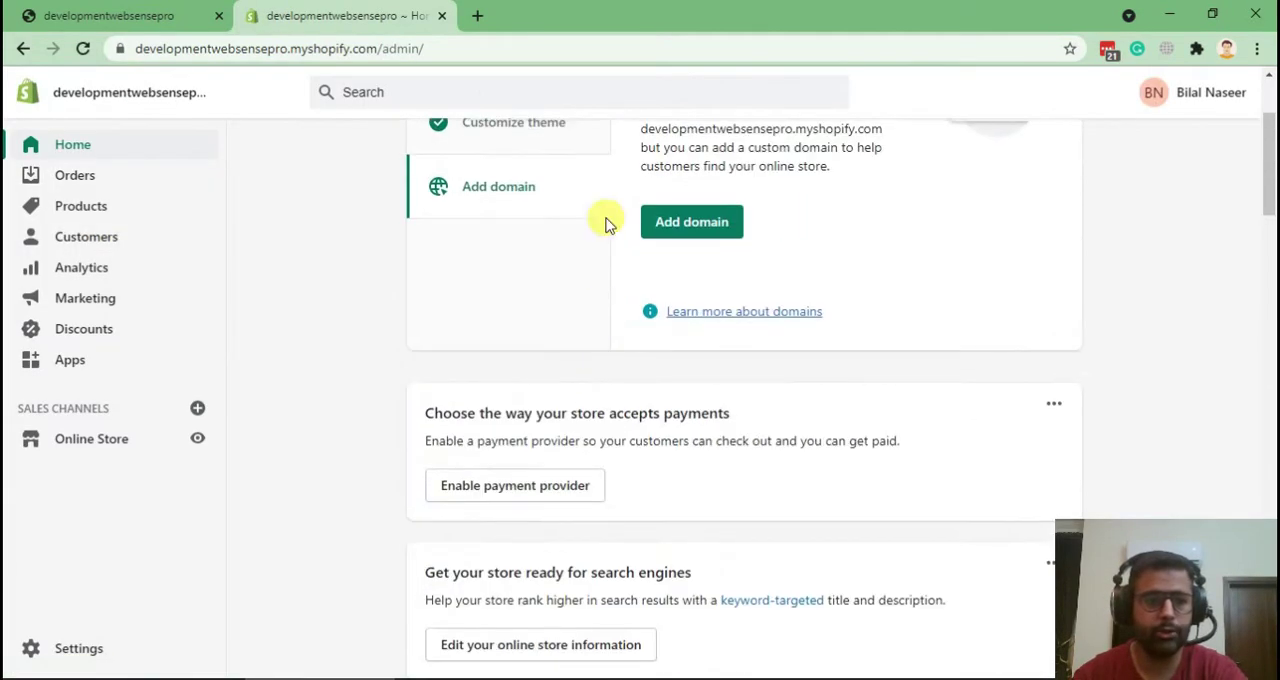
{"action": "left_click", "coordinate": [103, 446]}
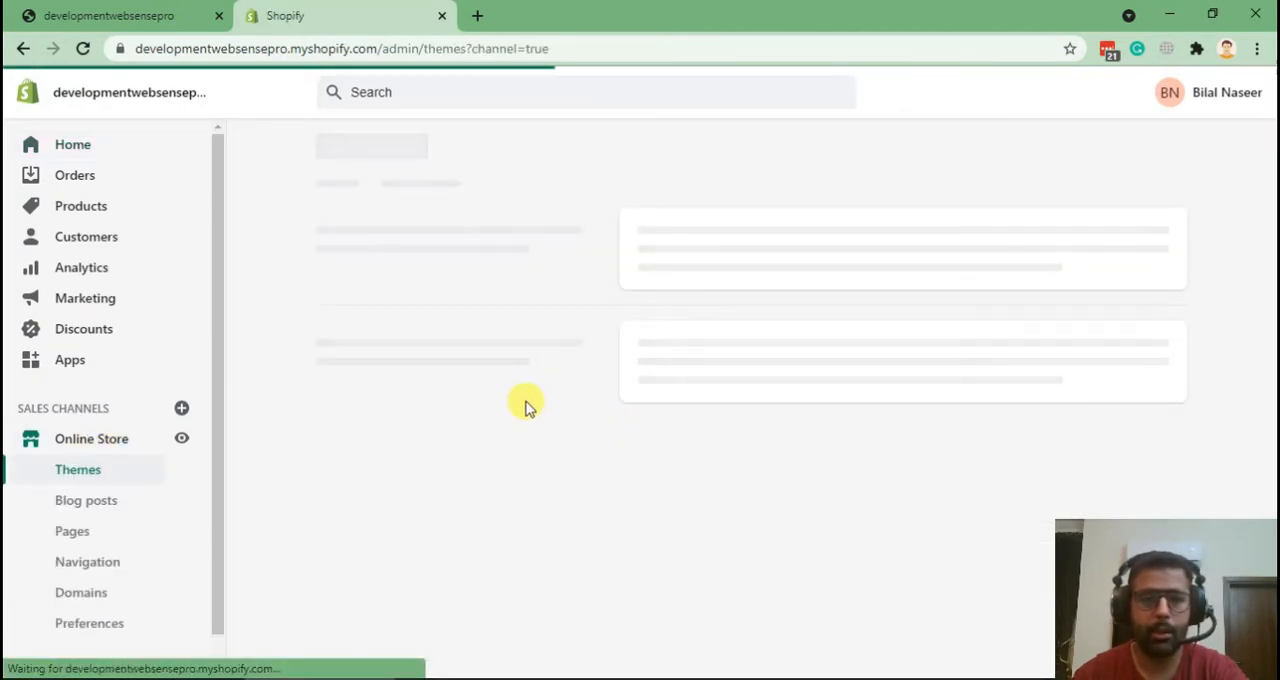
{"action": "scroll", "coordinate": [523, 333], "scroll_direction": "down", "scroll_amount": 3}
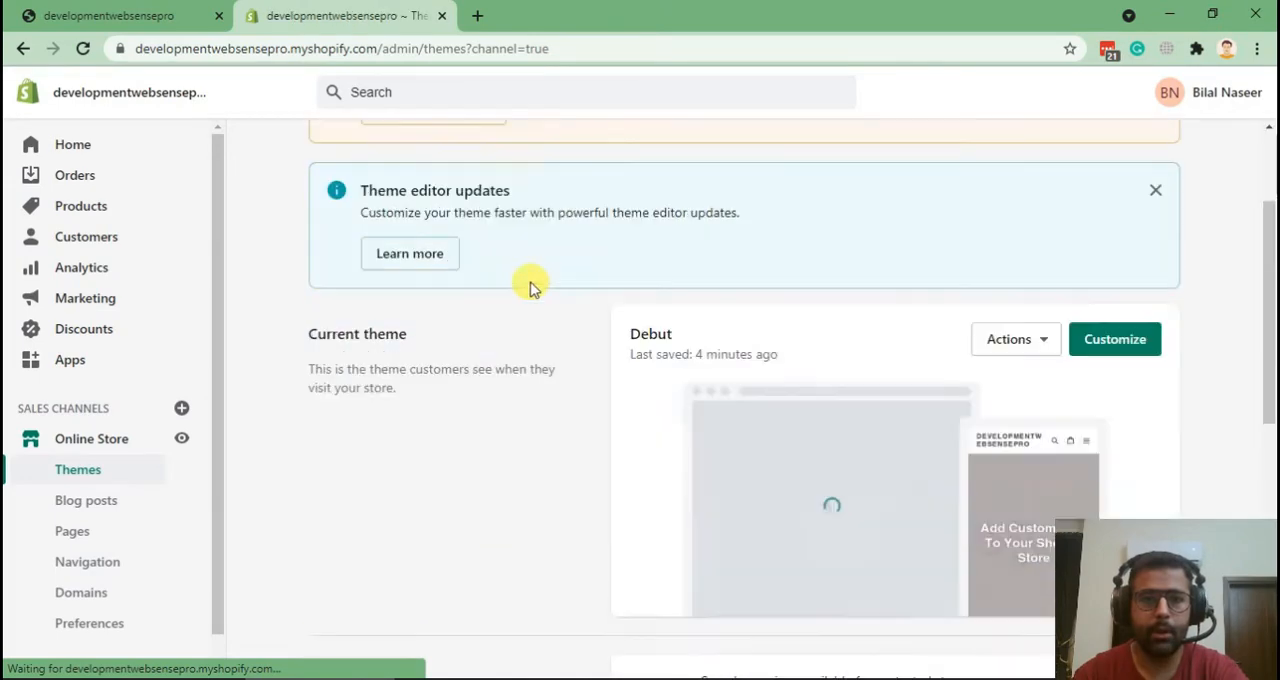
{"action": "scroll", "coordinate": [530, 290], "scroll_direction": "down", "scroll_amount": 3}
{"action": "scroll", "coordinate": [850, 240], "scroll_direction": "up", "scroll_amount": 2}
Step: Duplicate the current Debut theme from its Actions menu as a backup
{"action": "left_click_drag", "start_coordinate": [680, 222], "coordinate": [611, 223]}
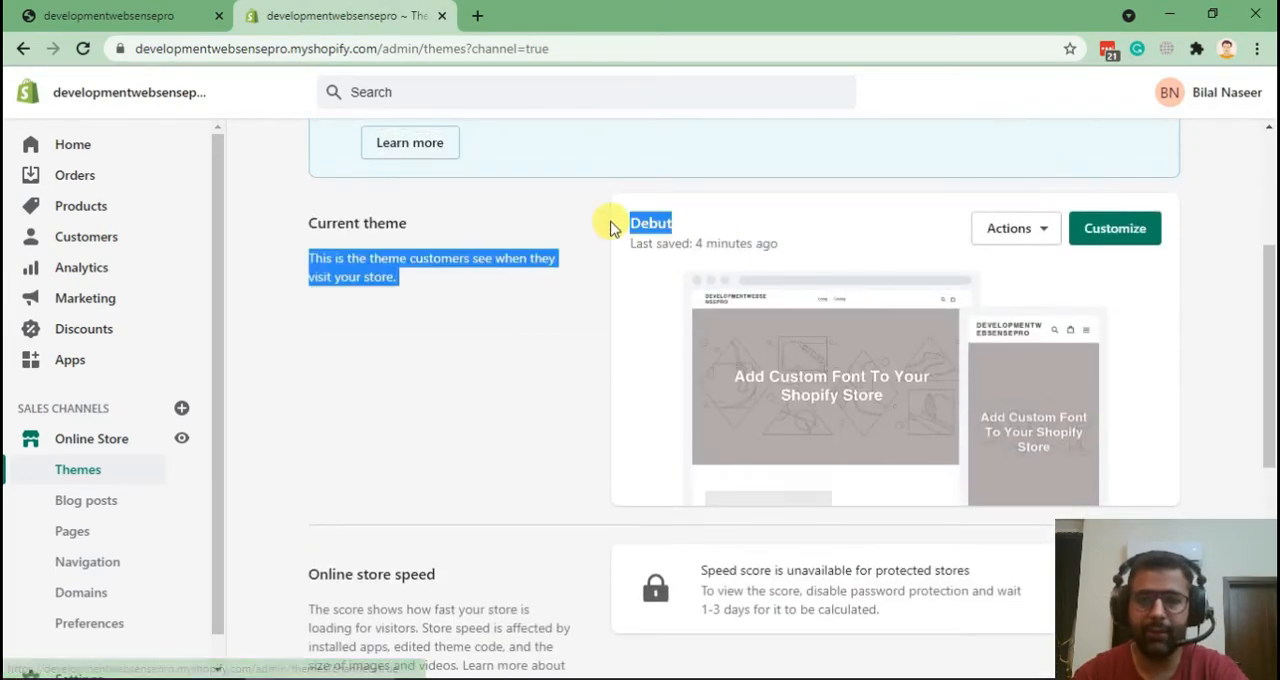
{"action": "left_click", "coordinate": [611, 314]}
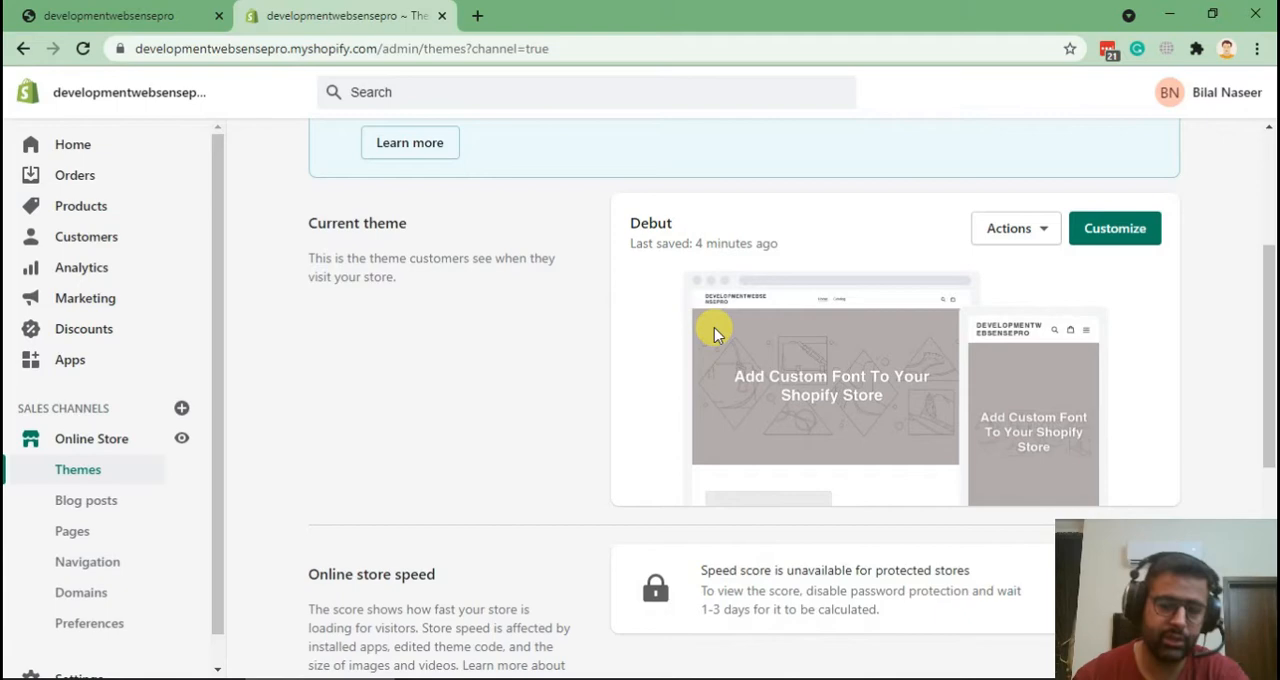
{"action": "left_click", "coordinate": [1030, 238]}
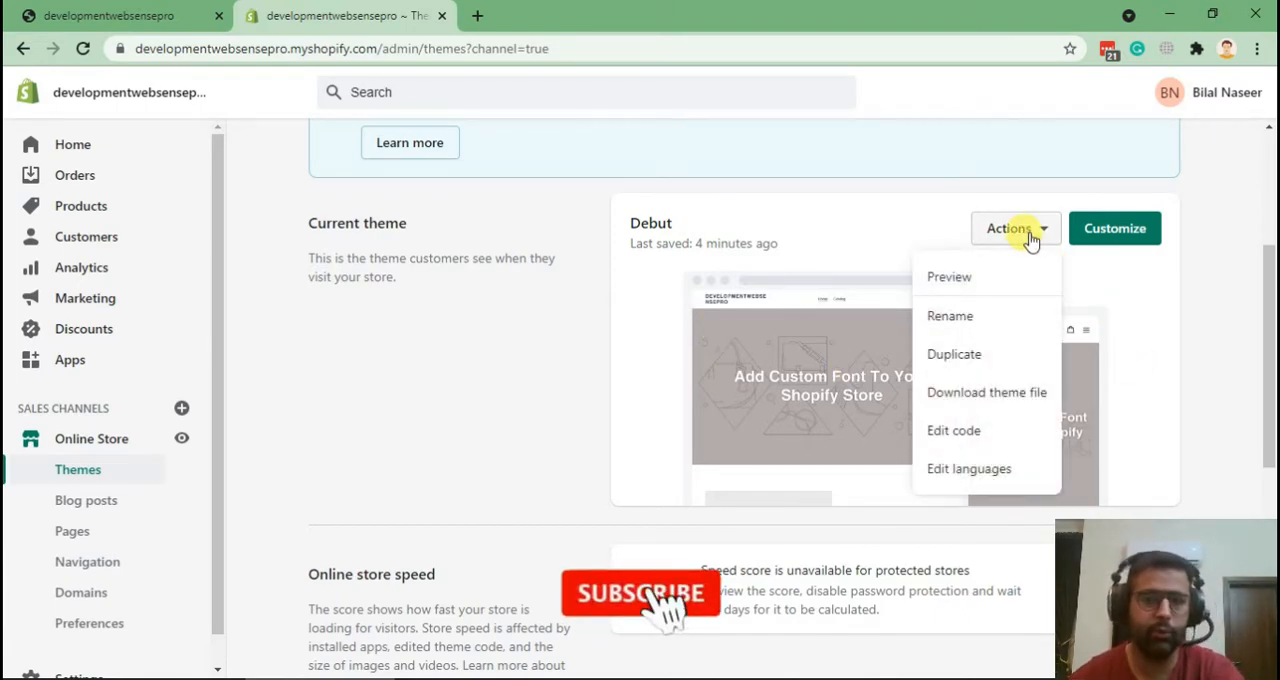
{"action": "left_click", "coordinate": [992, 362]}
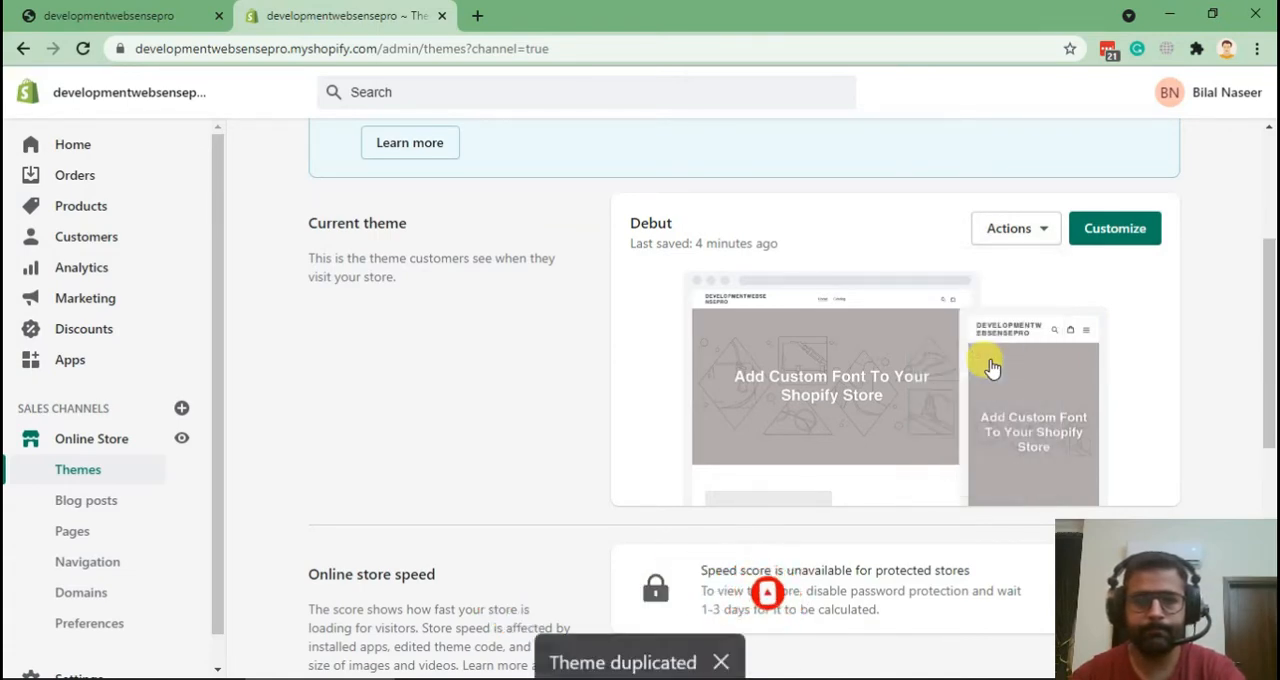
{"action": "scroll", "coordinate": [882, 293], "scroll_direction": "down", "scroll_amount": 4}
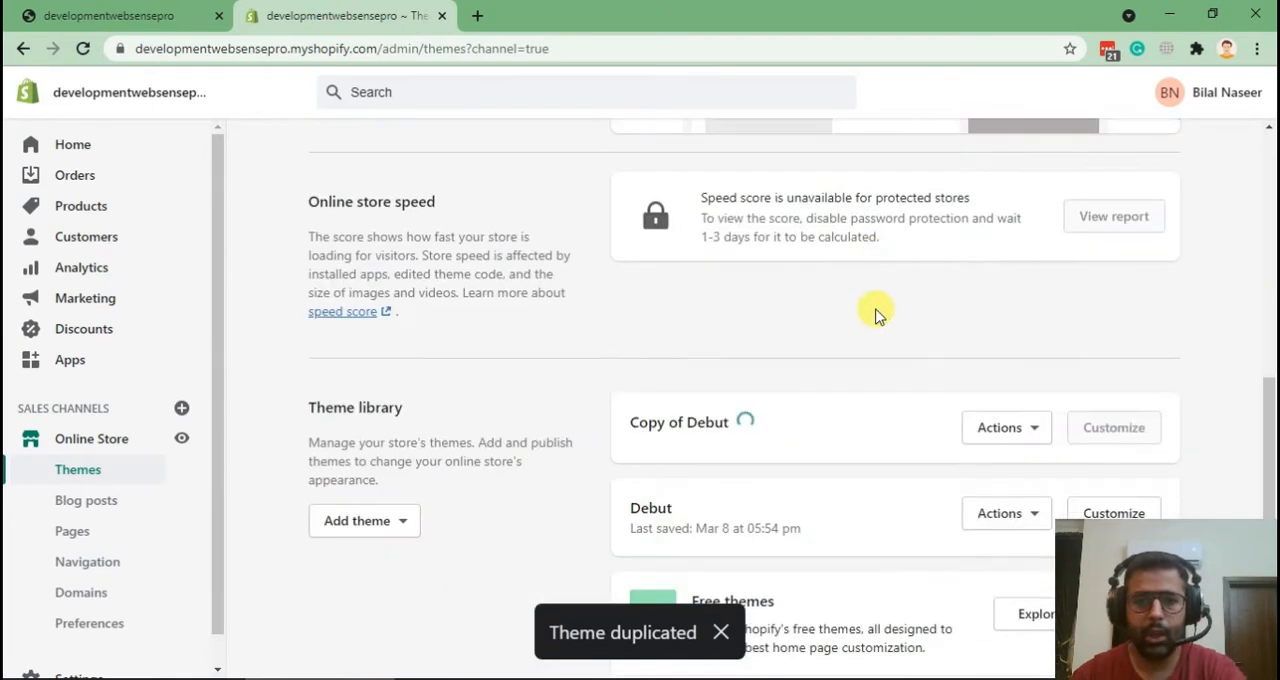
Step: Check the new Copy of Debut in the theme library and glance at its actions
{"action": "left_click_drag", "start_coordinate": [742, 422], "coordinate": [622, 430]}
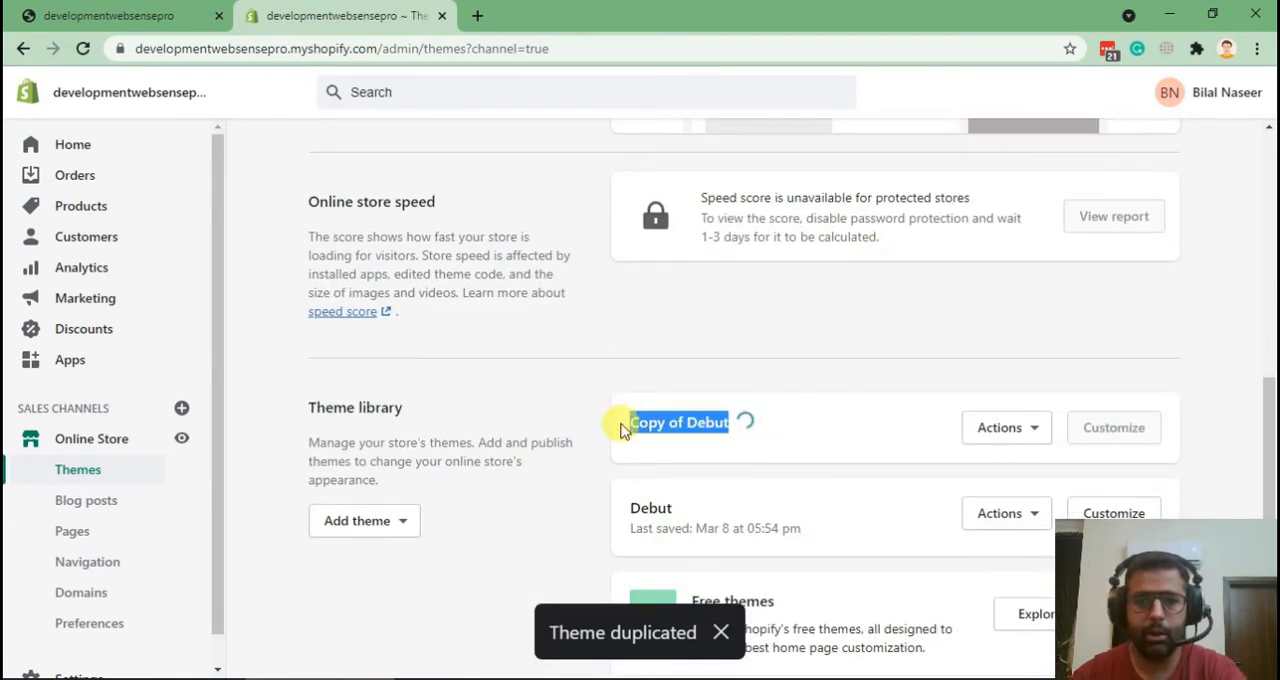
{"action": "left_click", "coordinate": [815, 440]}
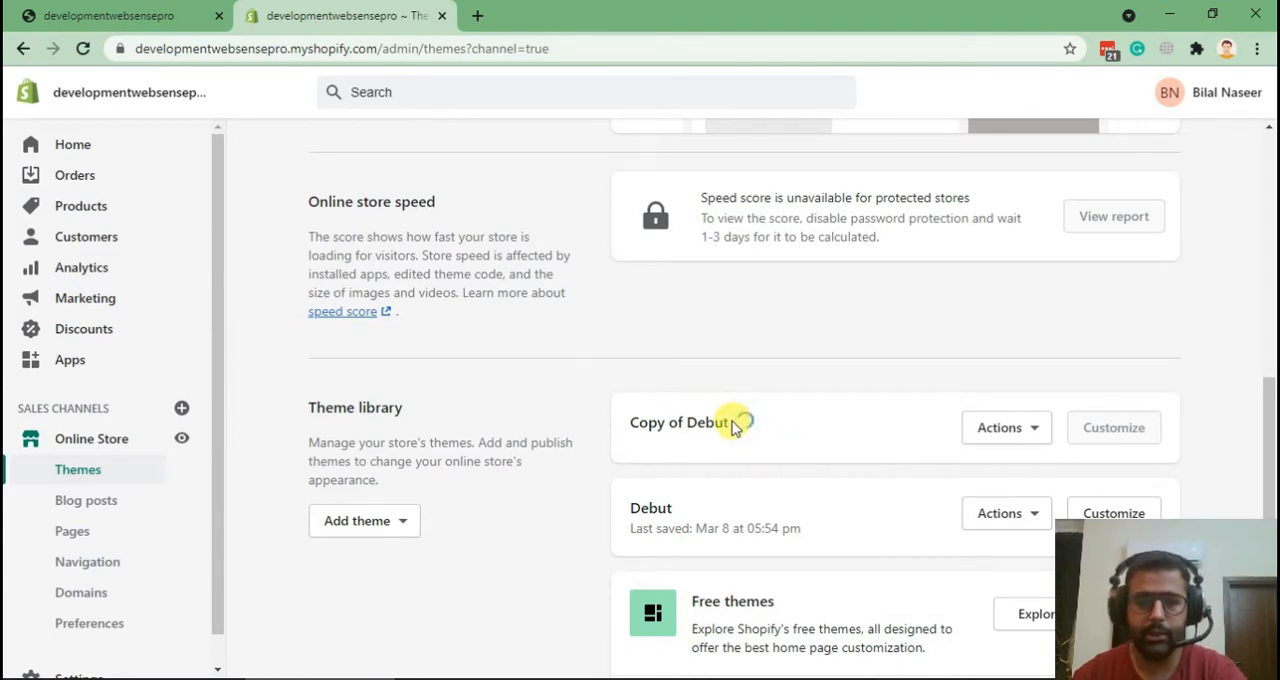
{"action": "left_click_drag", "start_coordinate": [733, 422], "coordinate": [630, 422]}
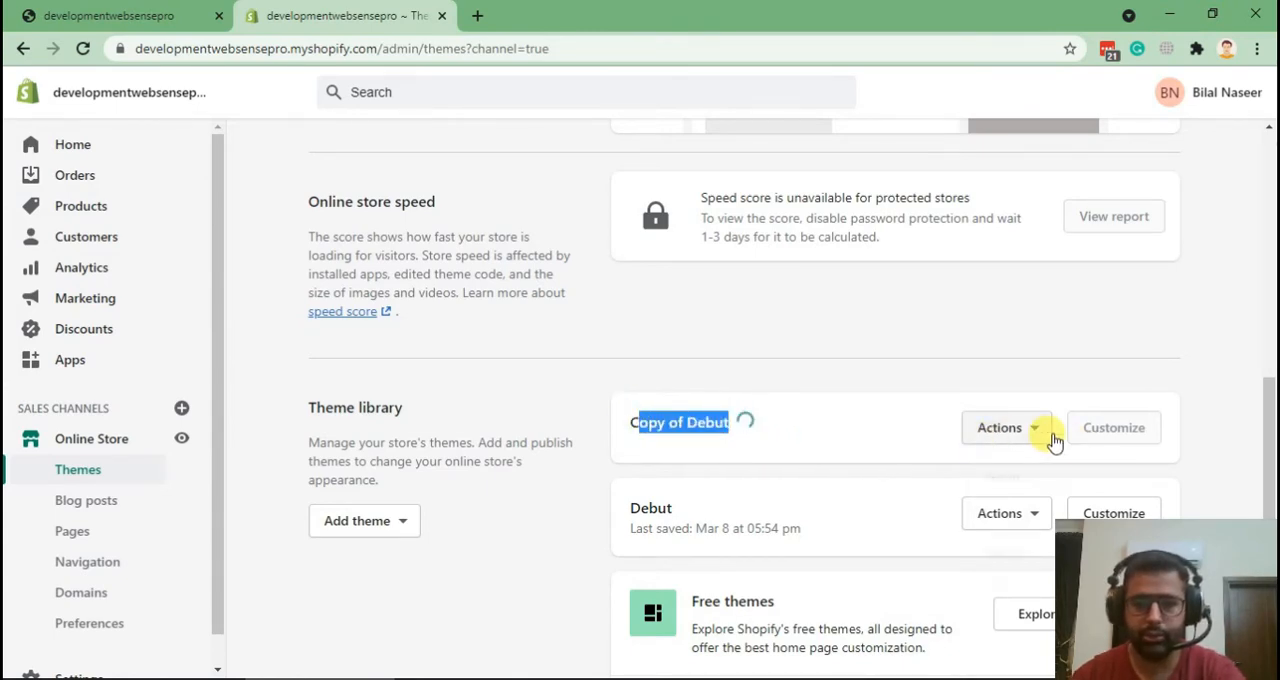
{"action": "left_click", "coordinate": [1006, 427]}
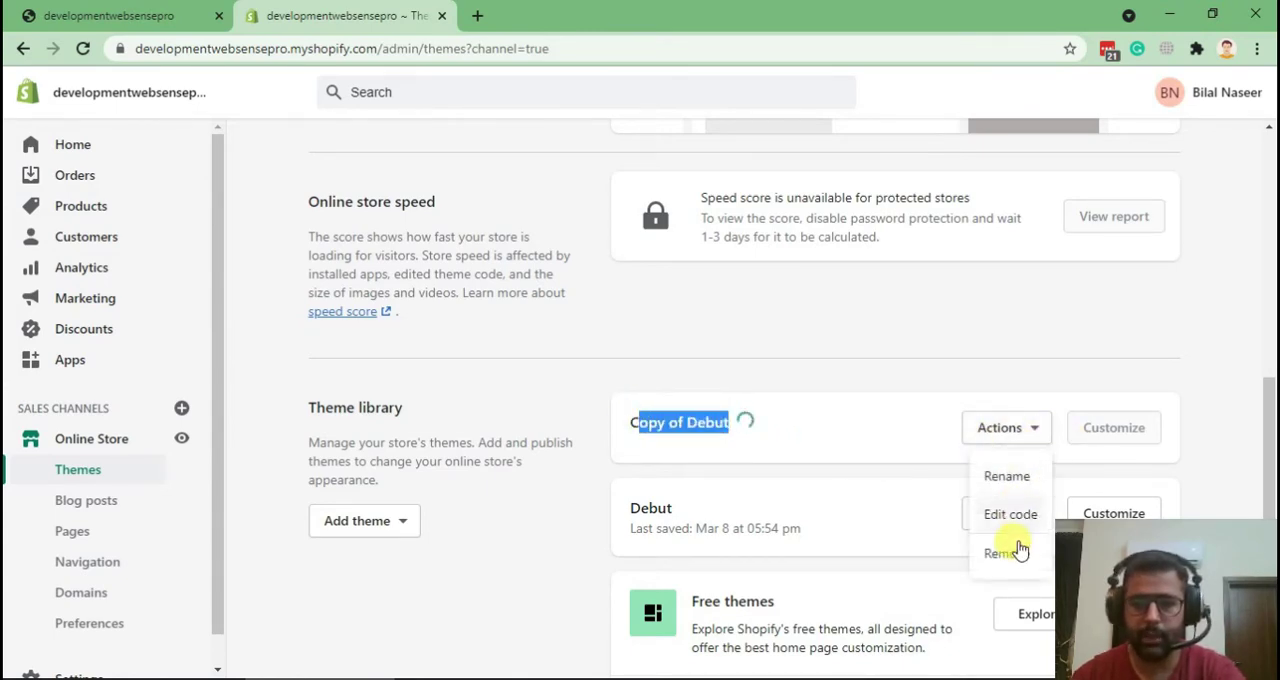
{"action": "left_click", "coordinate": [862, 422]}
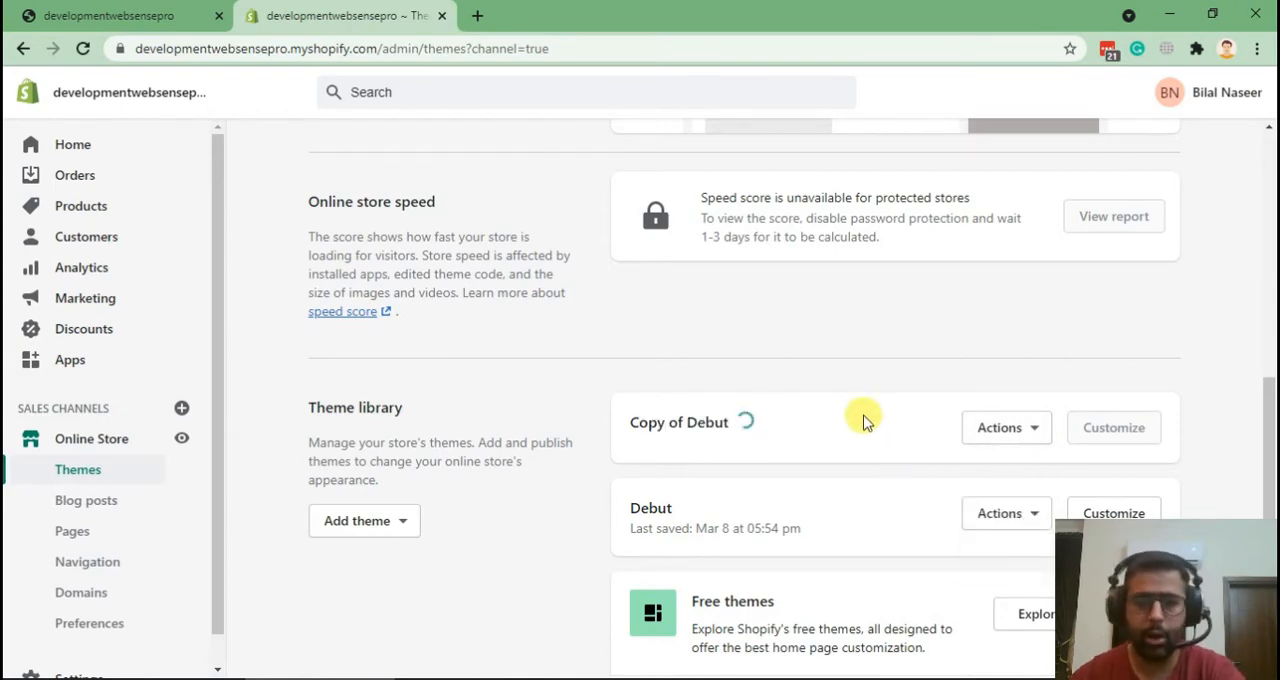
{"action": "scroll", "coordinate": [863, 422], "scroll_direction": "up", "scroll_amount": 5}
{"action": "scroll", "coordinate": [863, 422], "scroll_direction": "up", "scroll_amount": 2}
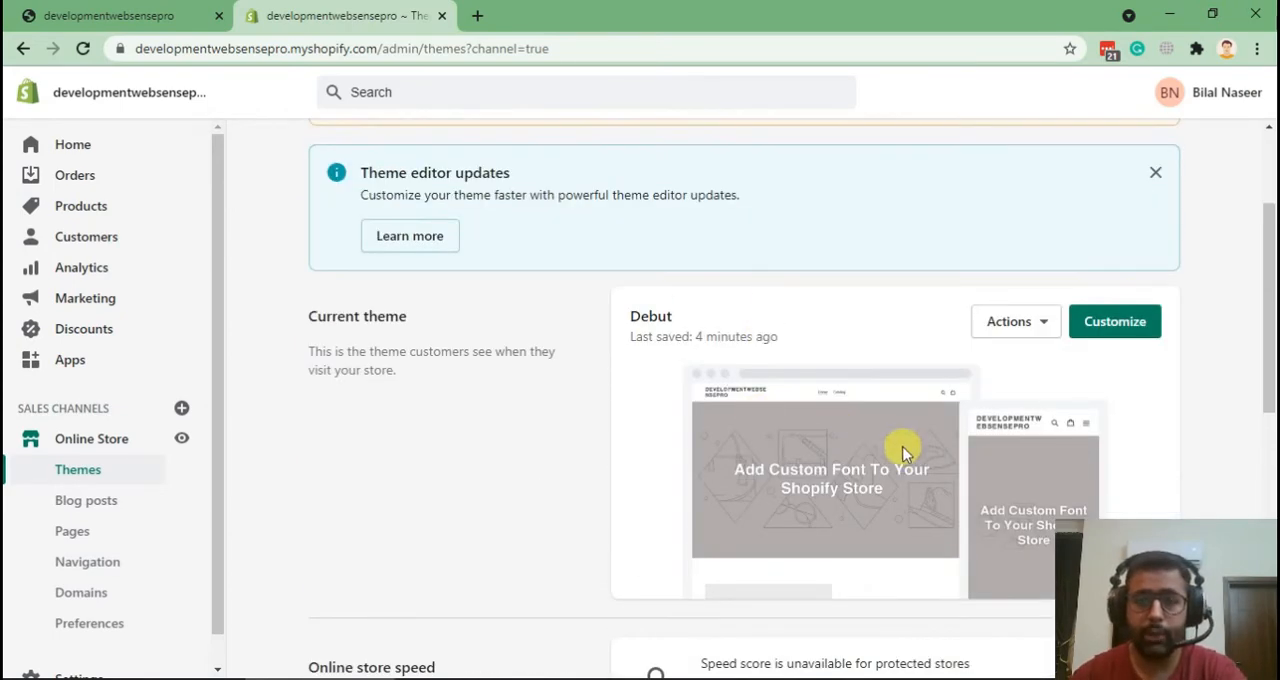
Step: Edit the Debut theme's code and expand its Assets folder
{"action": "left_click", "coordinate": [1016, 321]}
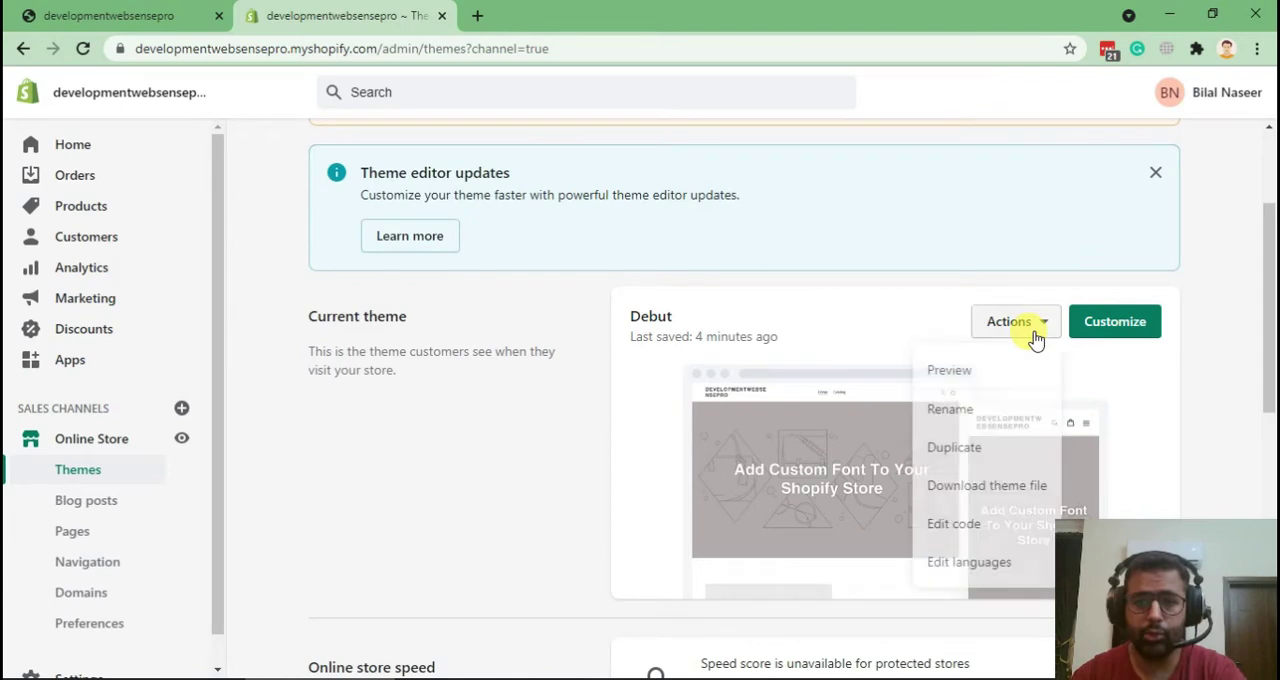
{"action": "left_click", "coordinate": [954, 524]}
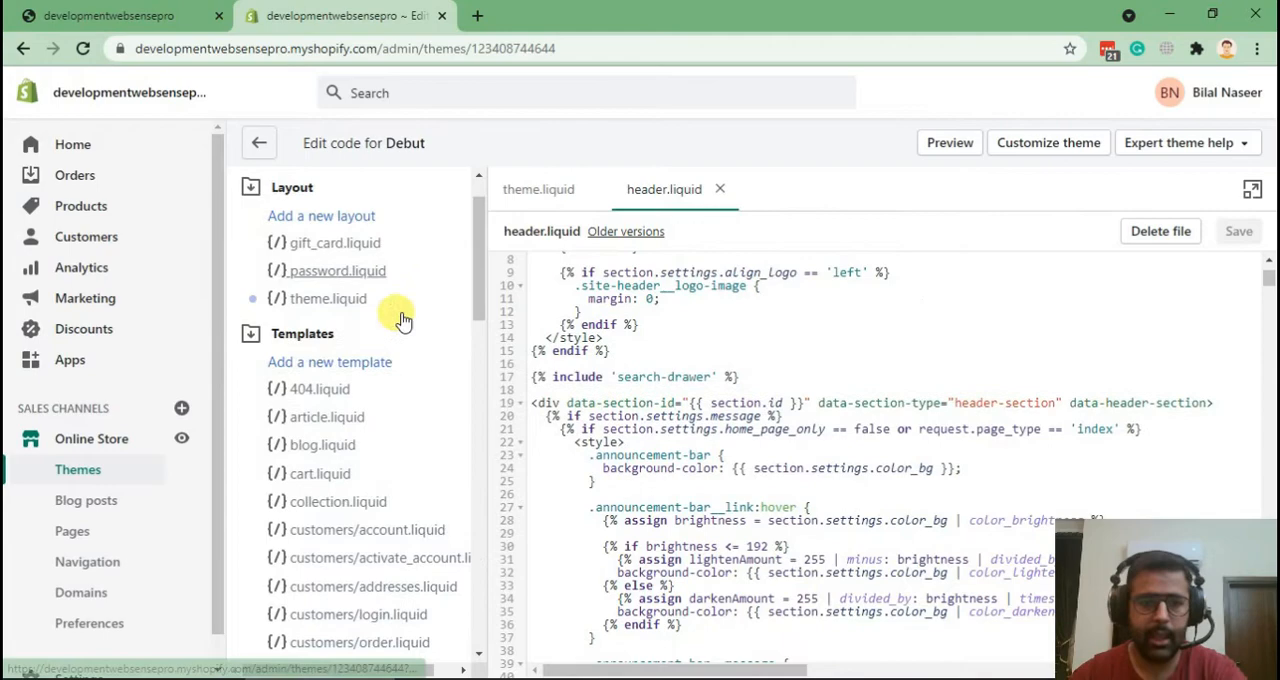
{"action": "scroll", "coordinate": [403, 318], "scroll_direction": "down", "scroll_amount": 5}
{"action": "scroll", "coordinate": [403, 318], "scroll_direction": "down", "scroll_amount": 3}
{"action": "scroll", "coordinate": [405, 360], "scroll_direction": "down", "scroll_amount": 5}
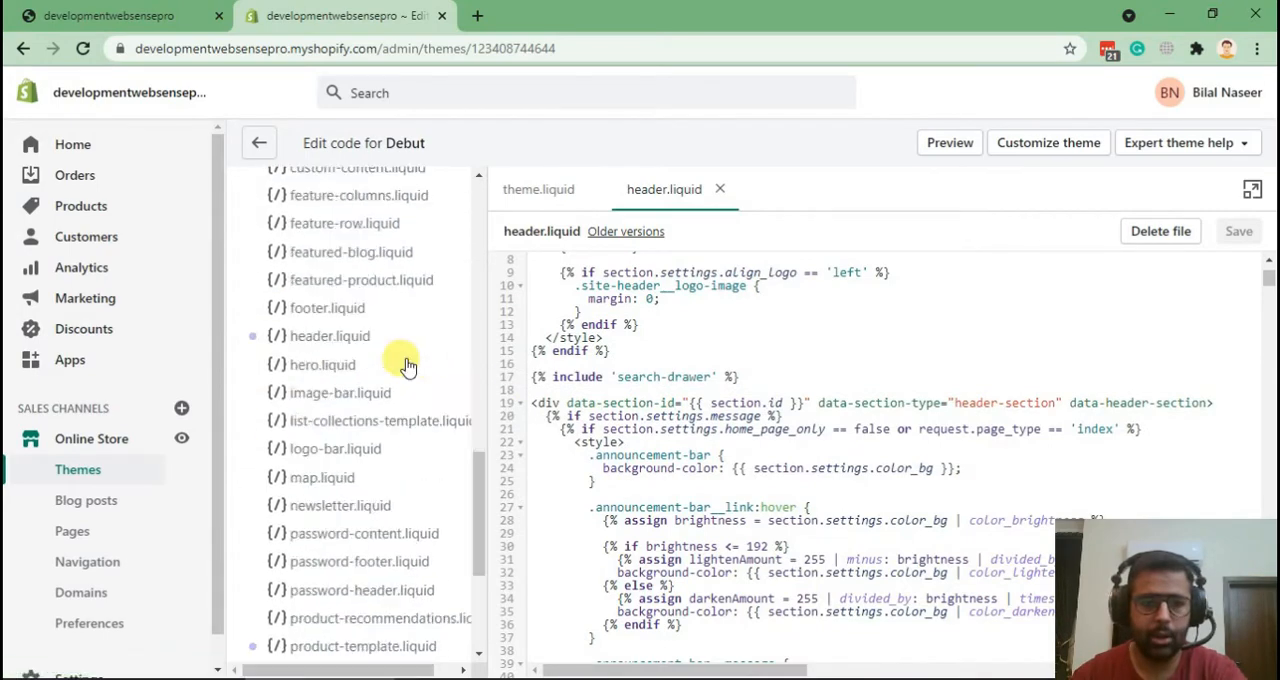
{"action": "scroll", "coordinate": [408, 366], "scroll_direction": "down", "scroll_amount": 3}
{"action": "scroll", "coordinate": [408, 366], "scroll_direction": "down", "scroll_amount": 1}
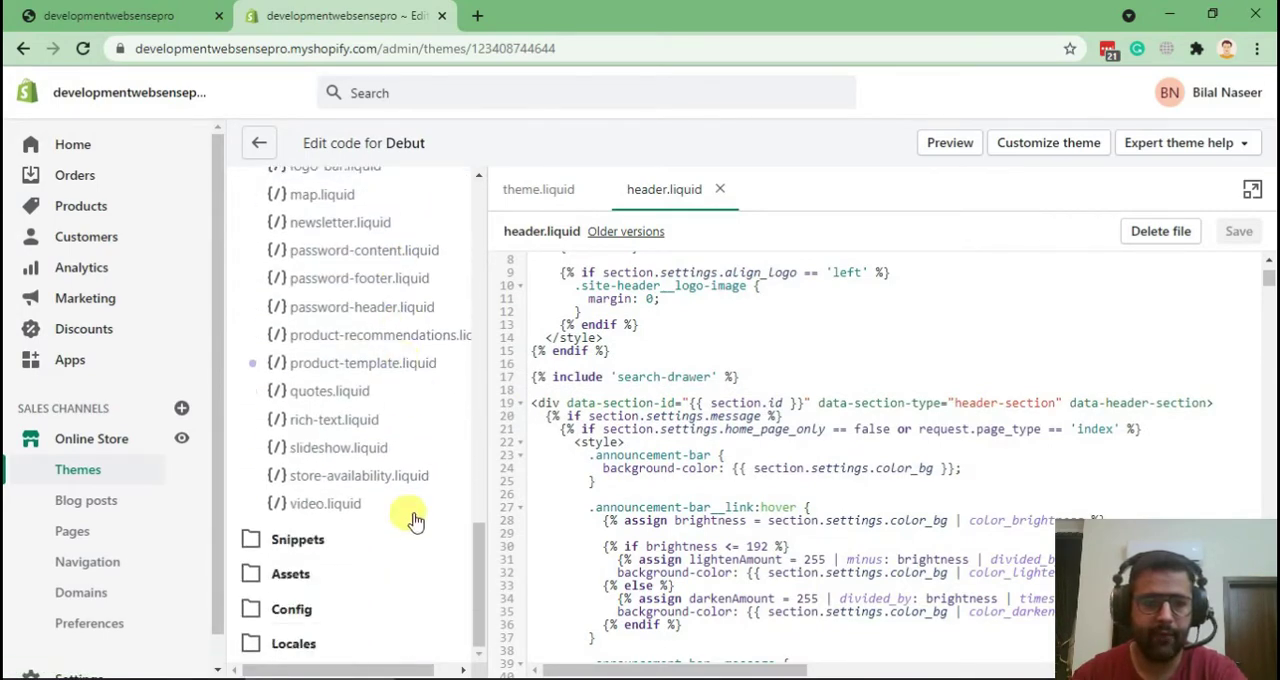
{"action": "left_click", "coordinate": [290, 574]}
{"action": "scroll", "coordinate": [380, 380], "scroll_direction": "down", "scroll_amount": 3}
{"action": "scroll", "coordinate": [380, 380], "scroll_direction": "down", "scroll_amount": 3}
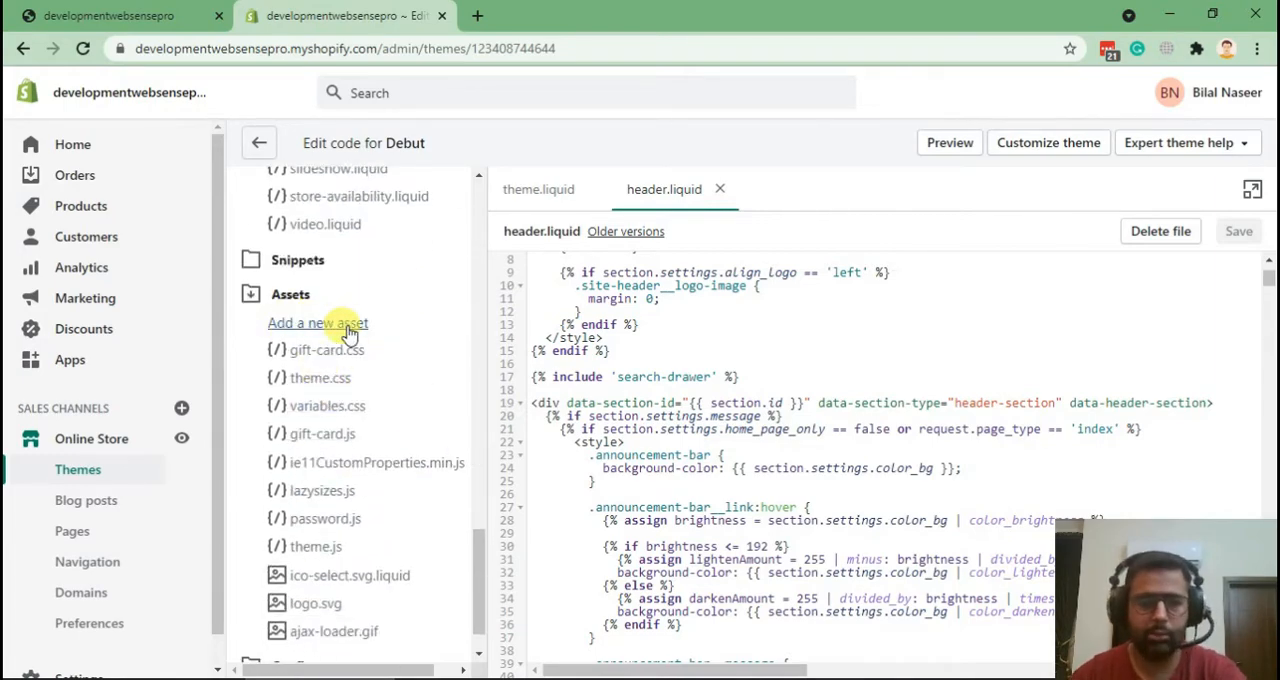
Step: Search Google for "free fonts" in a new browser tab
{"action": "key", "text": "ctrl+t"}
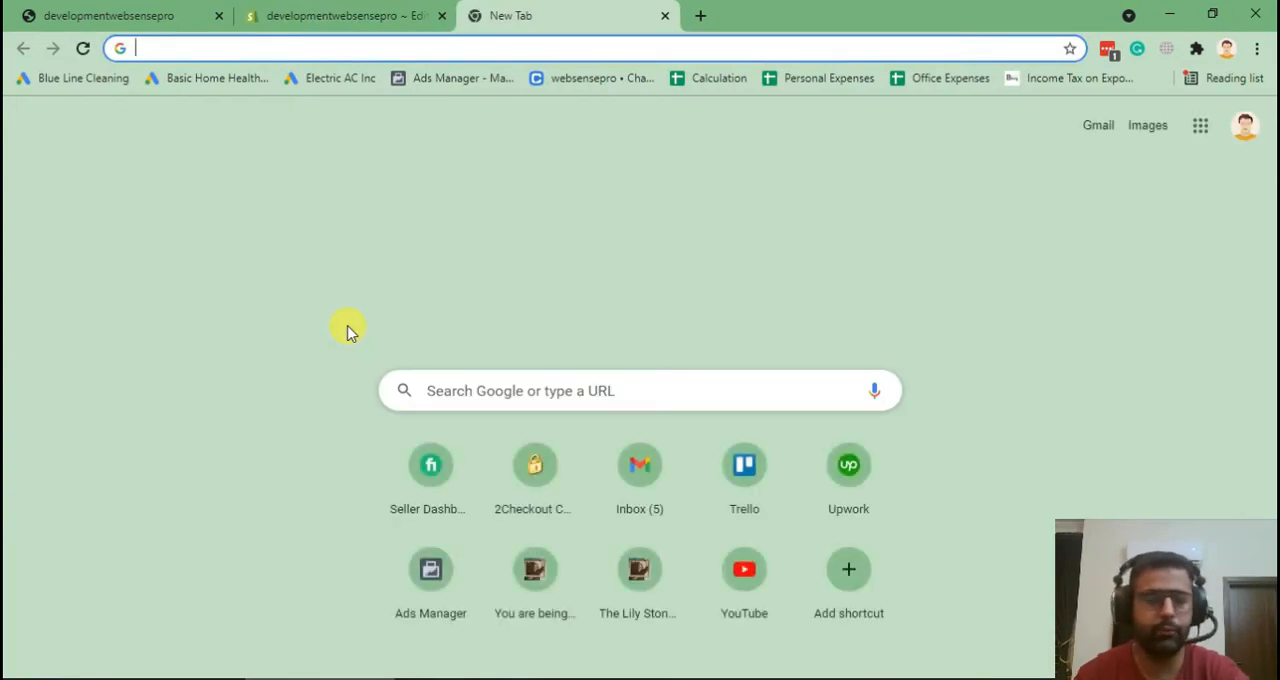
{"action": "type", "text": "free fonts"}
{"action": "key", "text": "Return"}
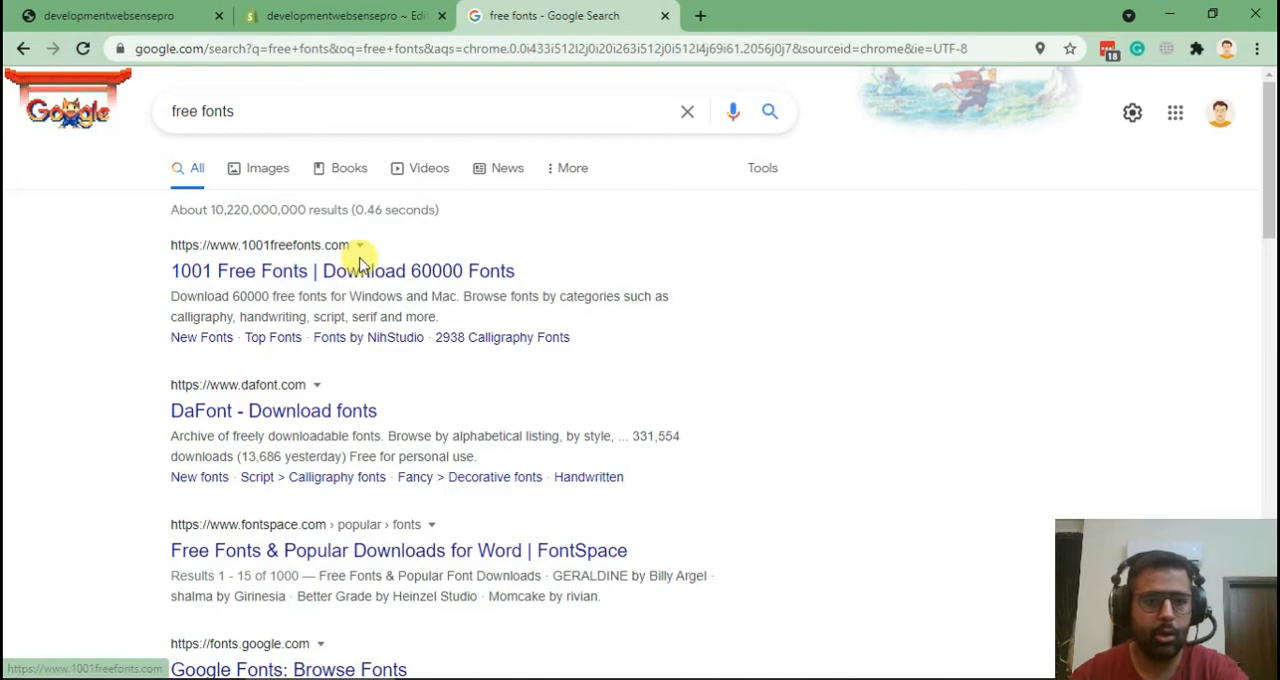
Step: Download the Amsterdam Laviera font from 1001 Free Fonts as amsterdam-laviera.zip
{"action": "left_click", "coordinate": [360, 280]}
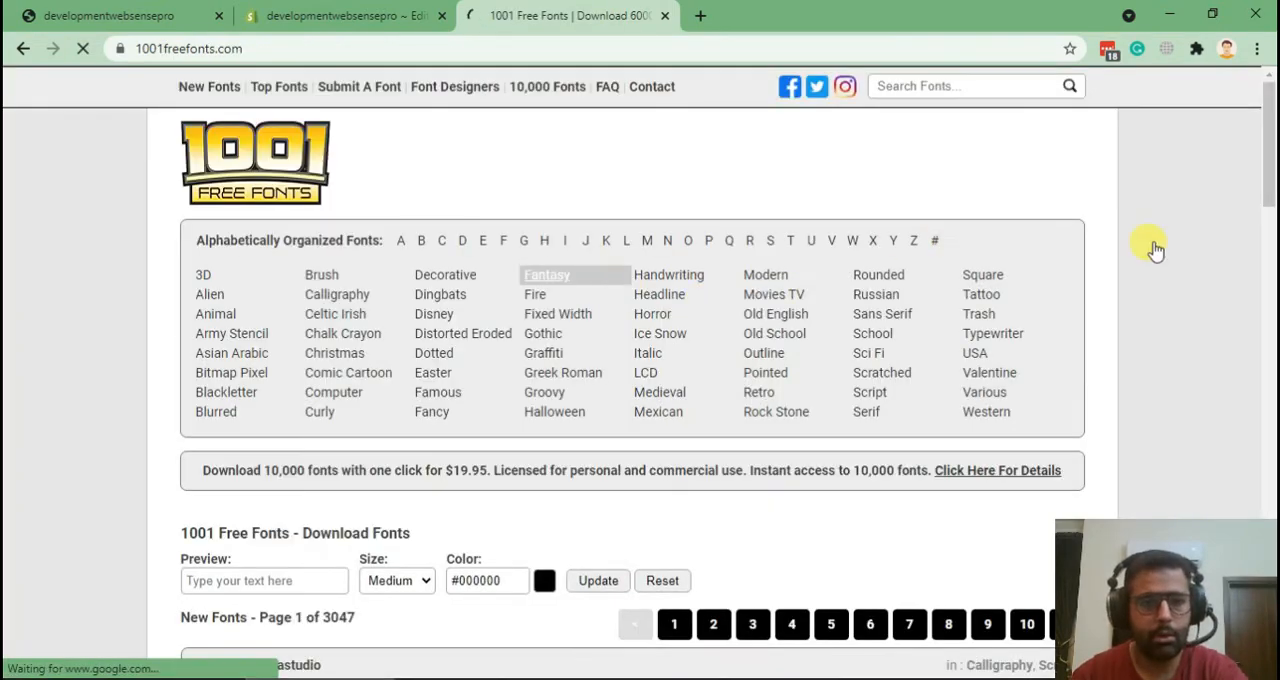
{"action": "scroll", "coordinate": [1155, 248], "scroll_direction": "down", "scroll_amount": 5}
{"action": "scroll", "coordinate": [1100, 240], "scroll_direction": "down", "scroll_amount": 3}
{"action": "scroll", "coordinate": [1100, 240], "scroll_direction": "down", "scroll_amount": 2}
{"action": "scroll", "coordinate": [600, 400], "scroll_direction": "up", "scroll_amount": 4}
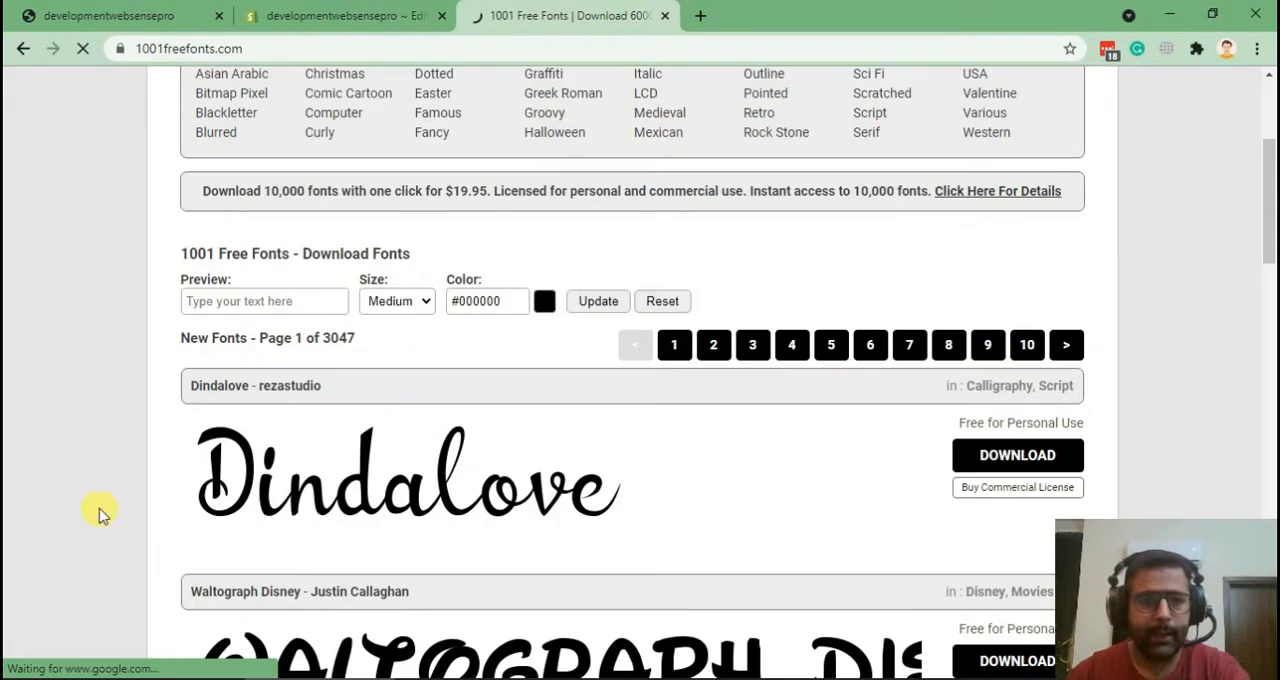
{"action": "scroll", "coordinate": [920, 300], "scroll_direction": "down", "scroll_amount": 6}
{"action": "scroll", "coordinate": [940, 310], "scroll_direction": "down", "scroll_amount": 3}
{"action": "scroll", "coordinate": [943, 320], "scroll_direction": "up", "scroll_amount": 3}
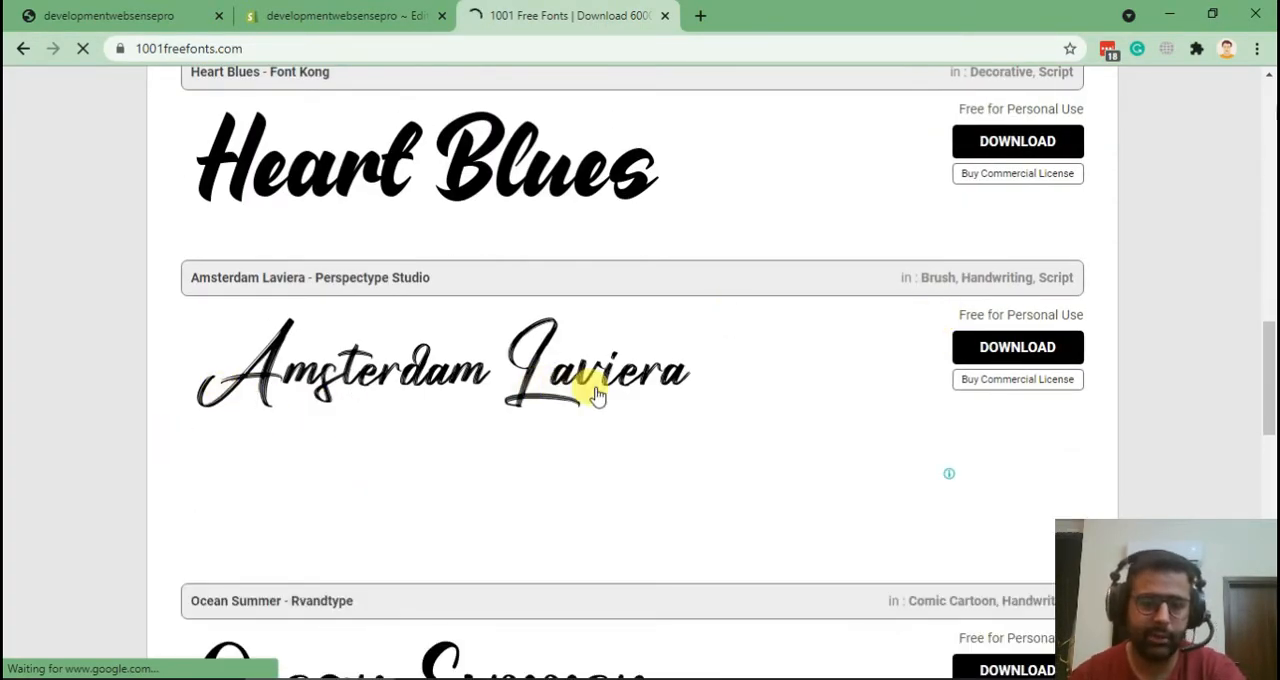
{"action": "left_click", "coordinate": [1017, 347]}
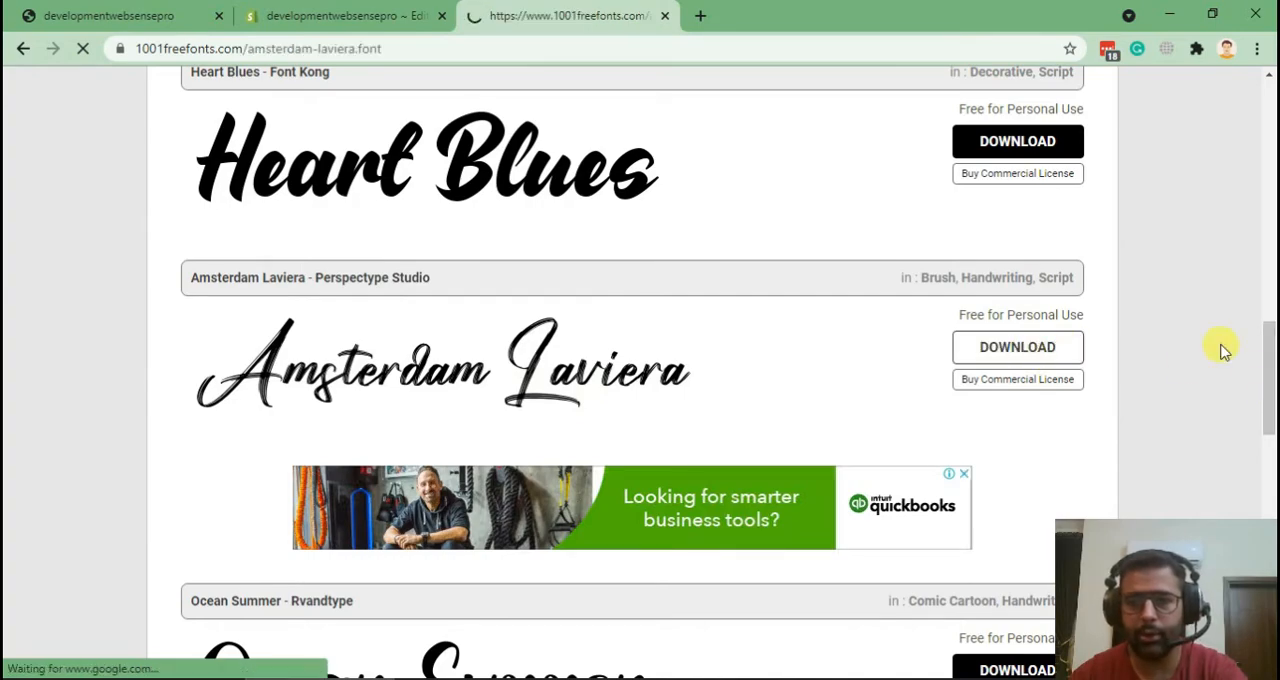
{"action": "scroll", "coordinate": [1172, 215], "scroll_direction": "down", "scroll_amount": 3}
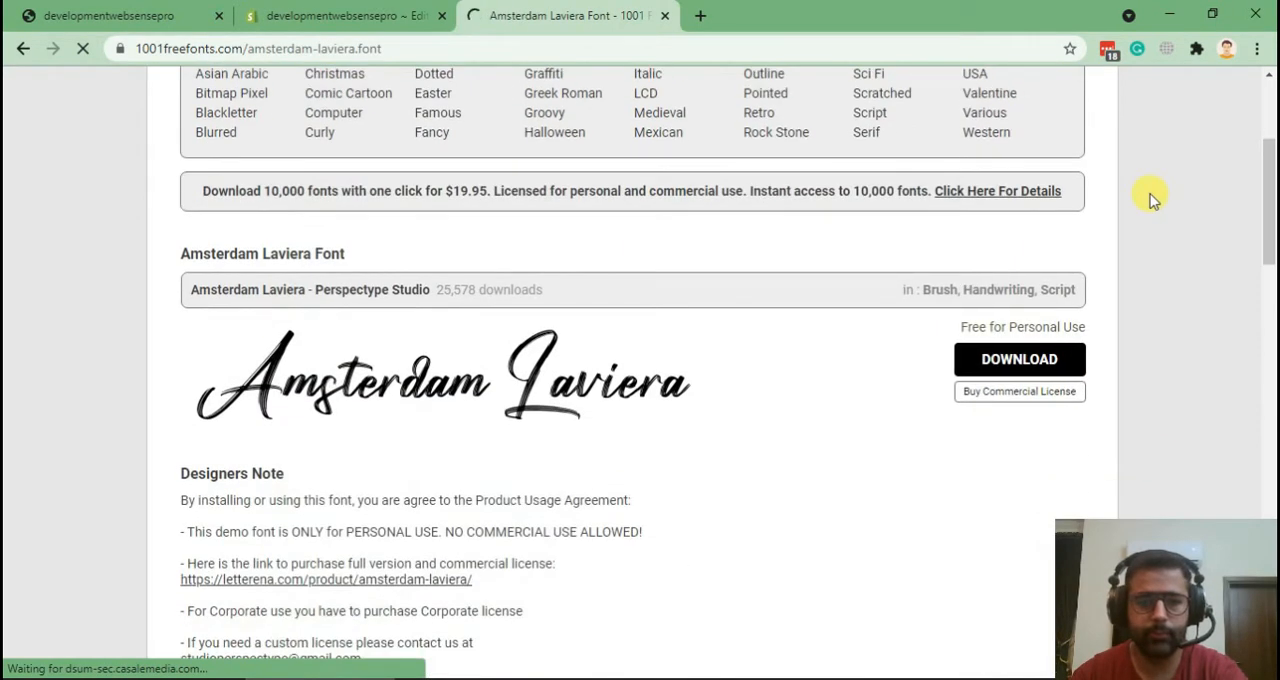
{"action": "scroll", "coordinate": [1160, 205], "scroll_direction": "down", "scroll_amount": 2}
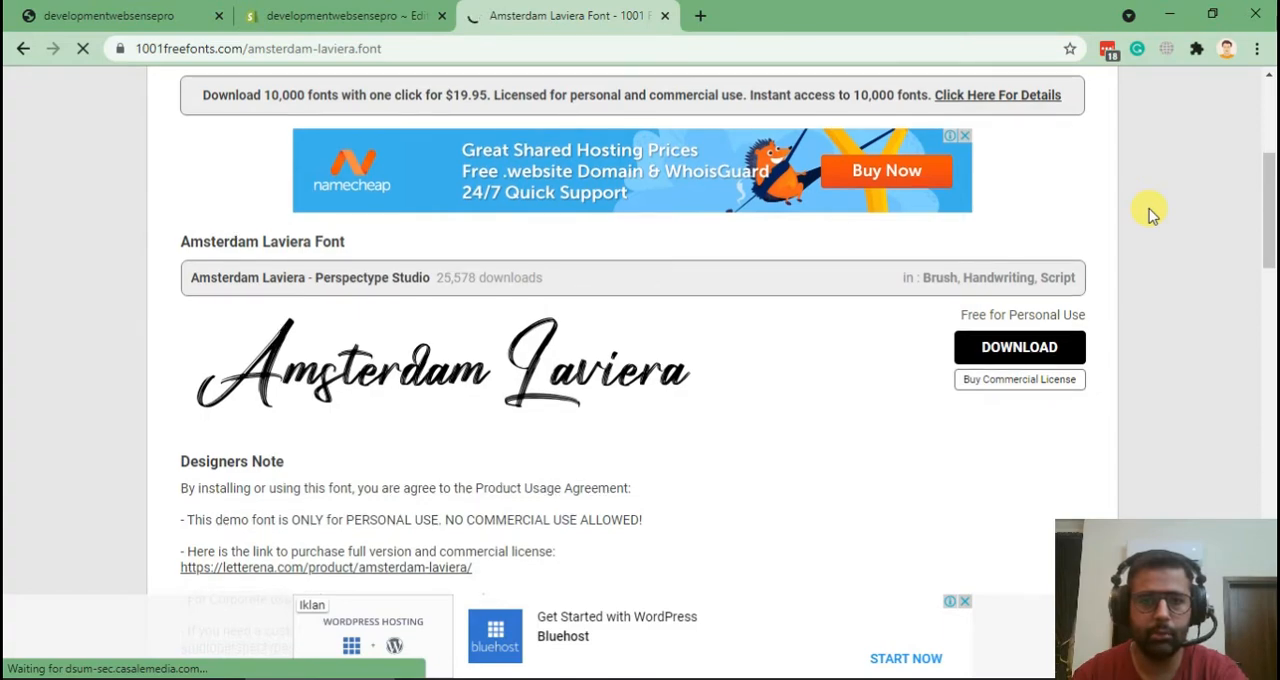
{"action": "scroll", "coordinate": [1152, 213], "scroll_direction": "down", "scroll_amount": 4}
{"action": "scroll", "coordinate": [1152, 213], "scroll_direction": "down", "scroll_amount": 3}
{"action": "scroll", "coordinate": [1152, 213], "scroll_direction": "up", "scroll_amount": 4}
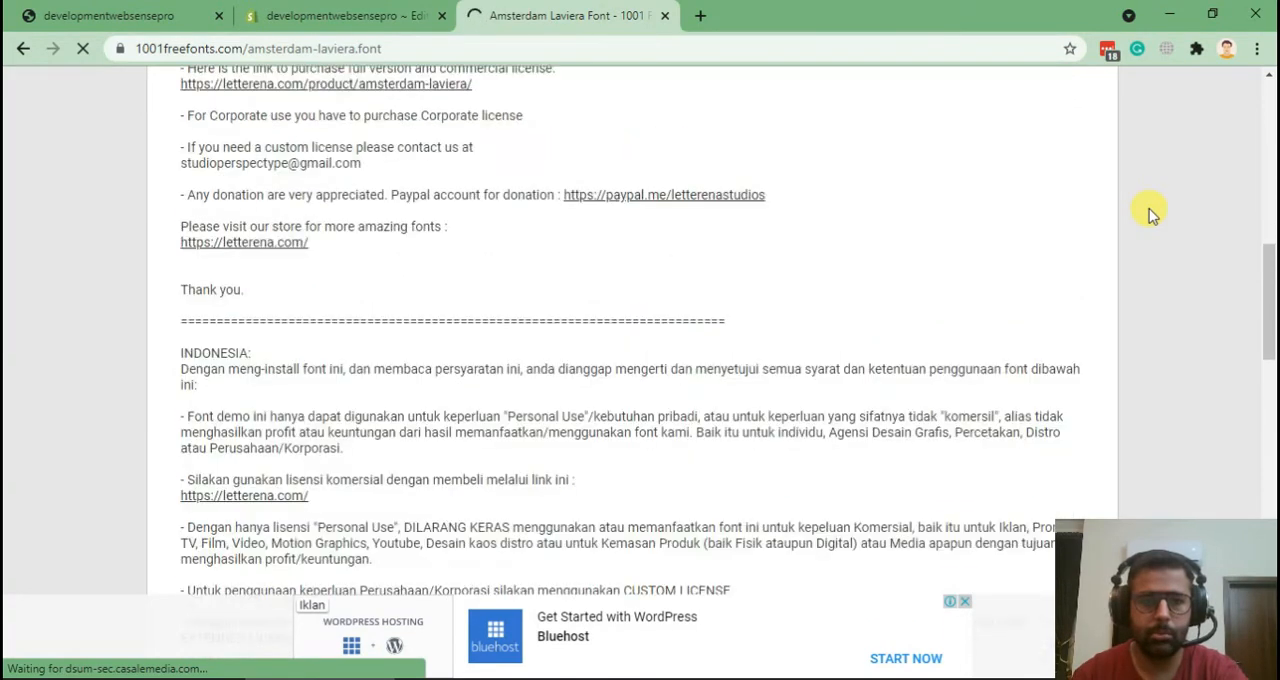
{"action": "scroll", "coordinate": [1152, 213], "scroll_direction": "up", "scroll_amount": 4}
{"action": "scroll", "coordinate": [1152, 213], "scroll_direction": "up", "scroll_amount": 1}
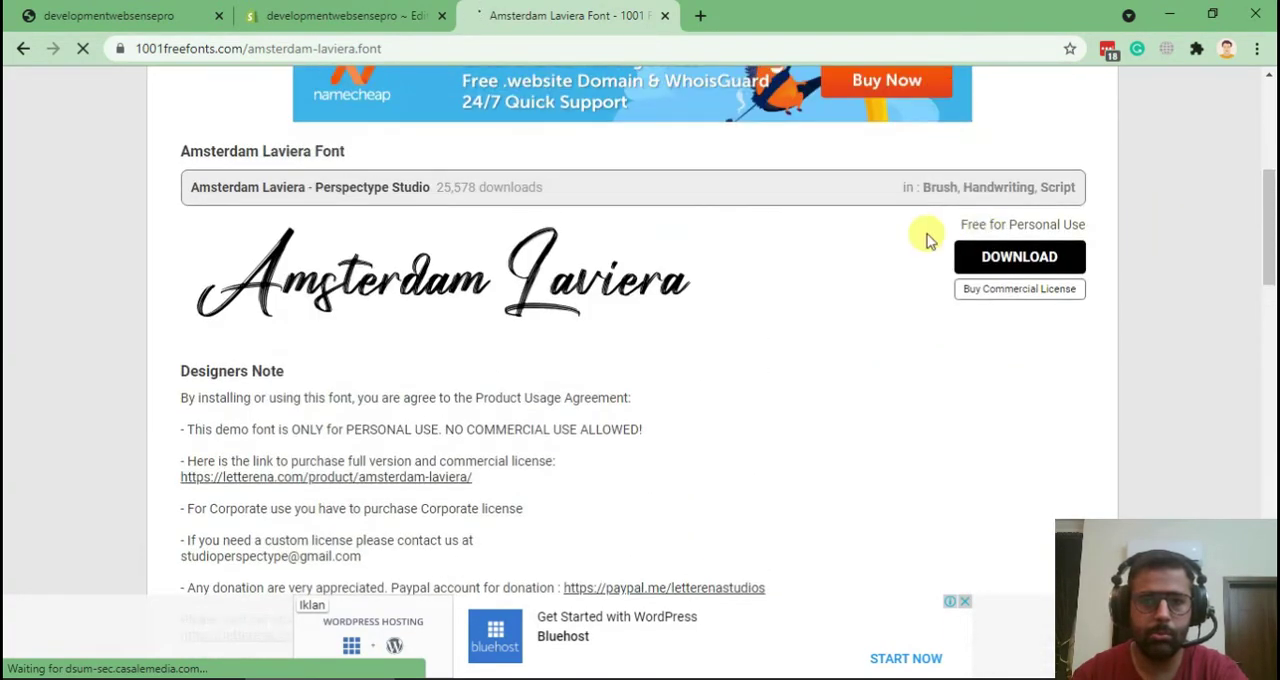
{"action": "left_click", "coordinate": [1030, 262]}
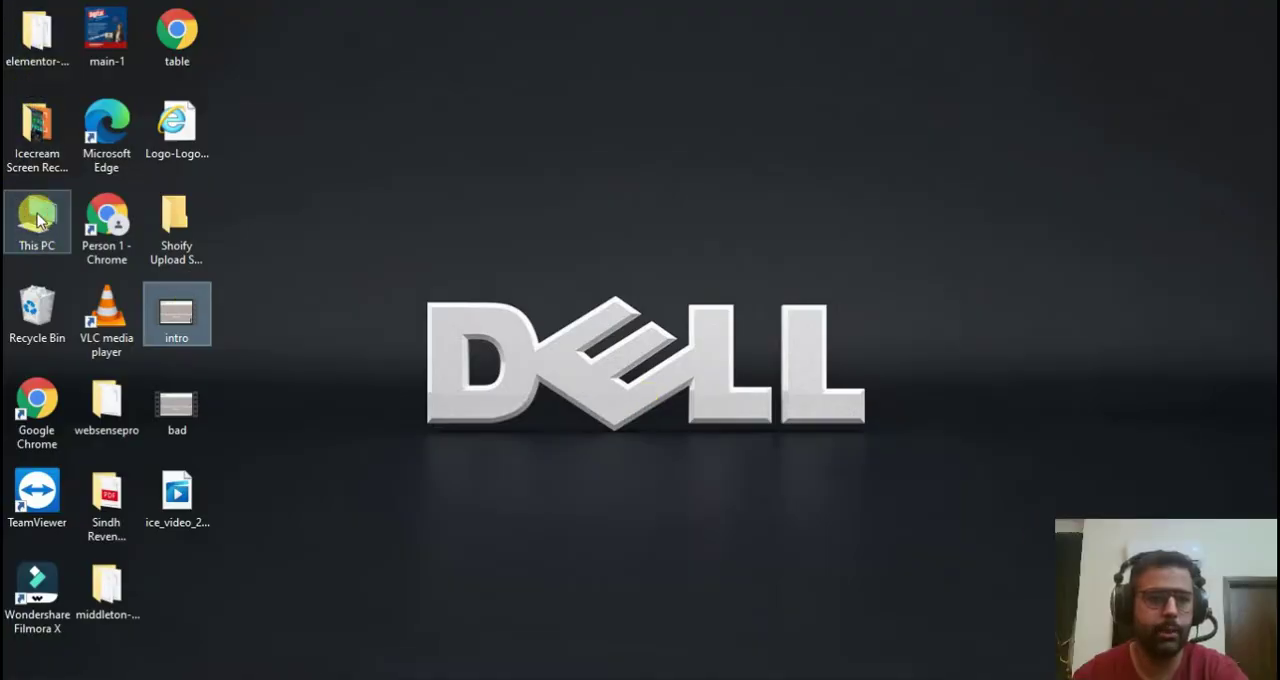
Step: Extract amsterdam-laviera.zip in Downloads and select the extracted Amsterdam Laviera .ttf file
{"action": "double_click", "coordinate": [36, 222]}
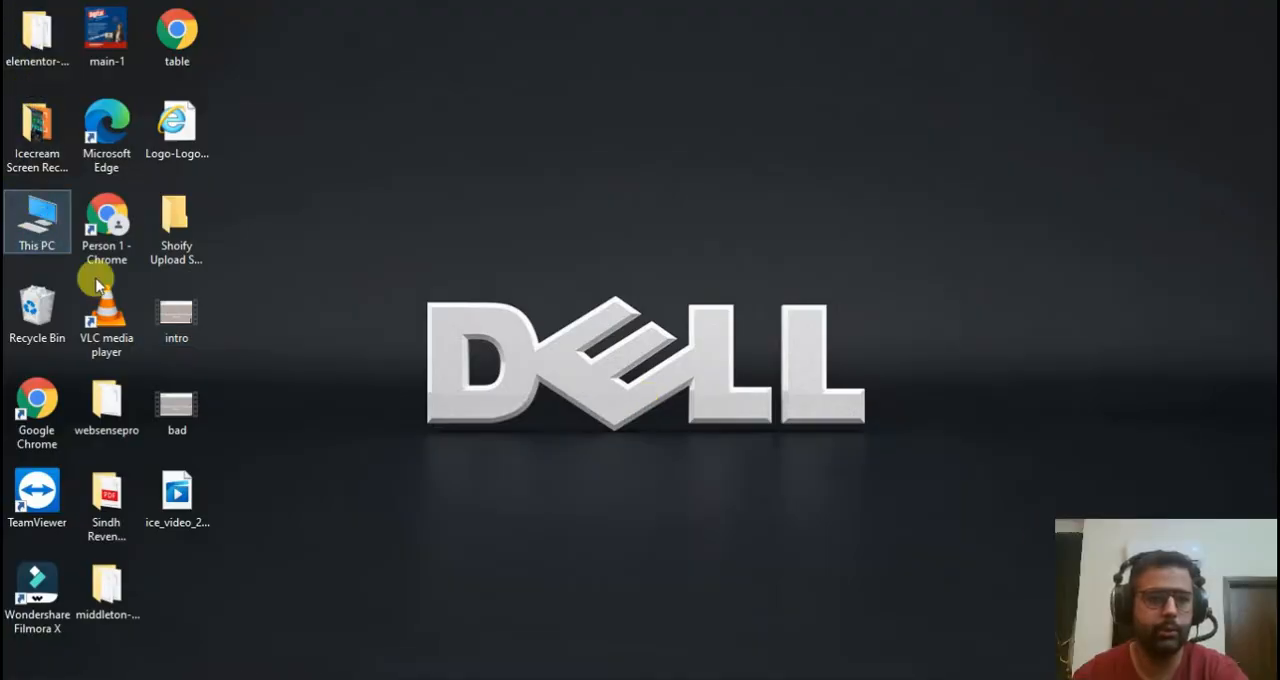
{"action": "left_click", "coordinate": [79, 153]}
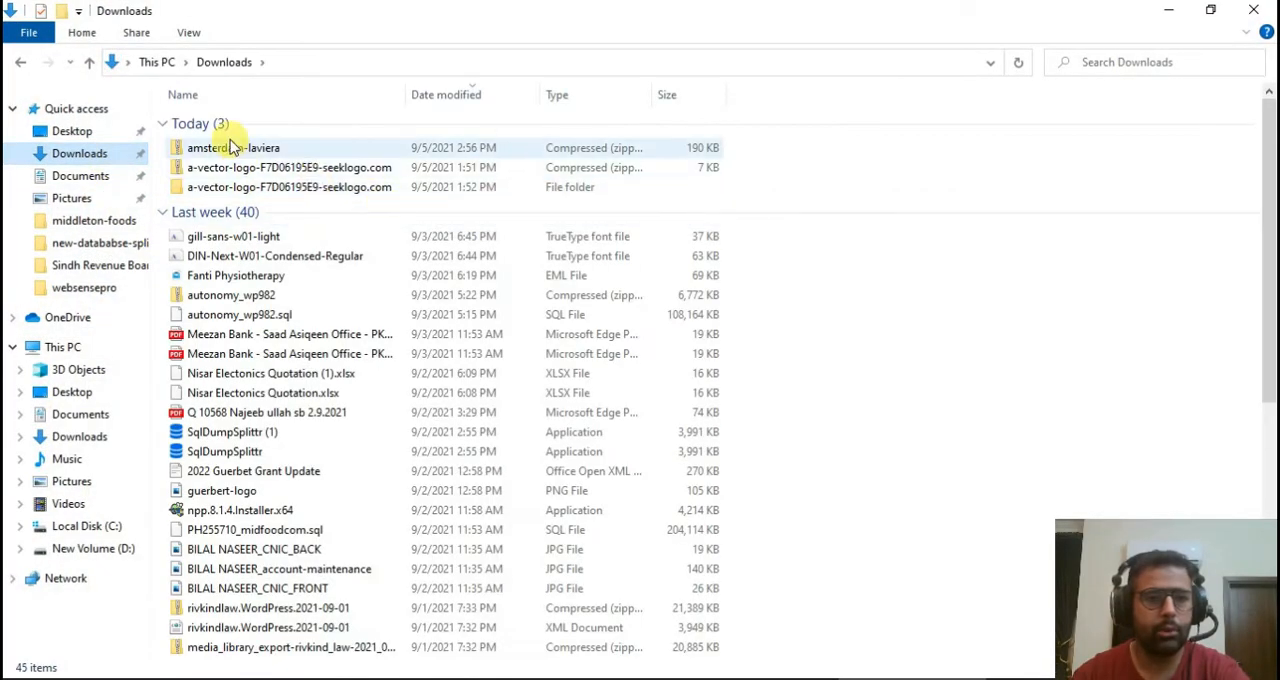
{"action": "left_click", "coordinate": [232, 148]}
{"action": "right_click", "coordinate": [232, 148]}
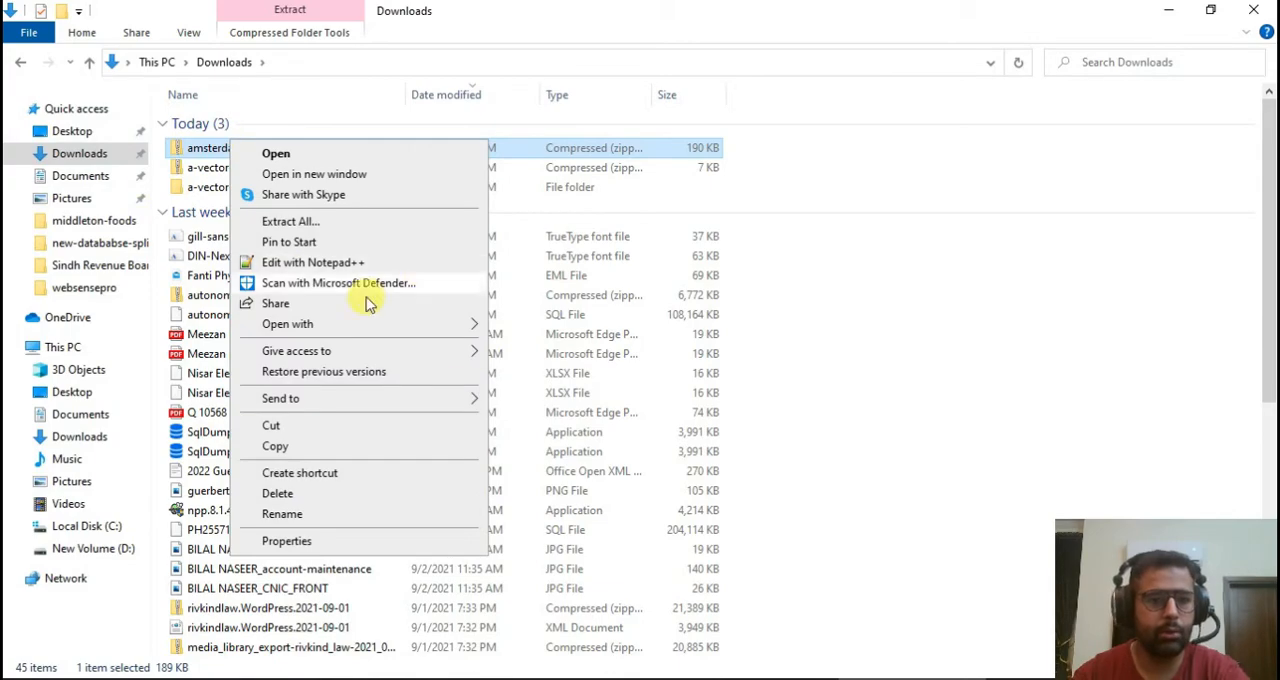
{"action": "left_click", "coordinate": [290, 221]}
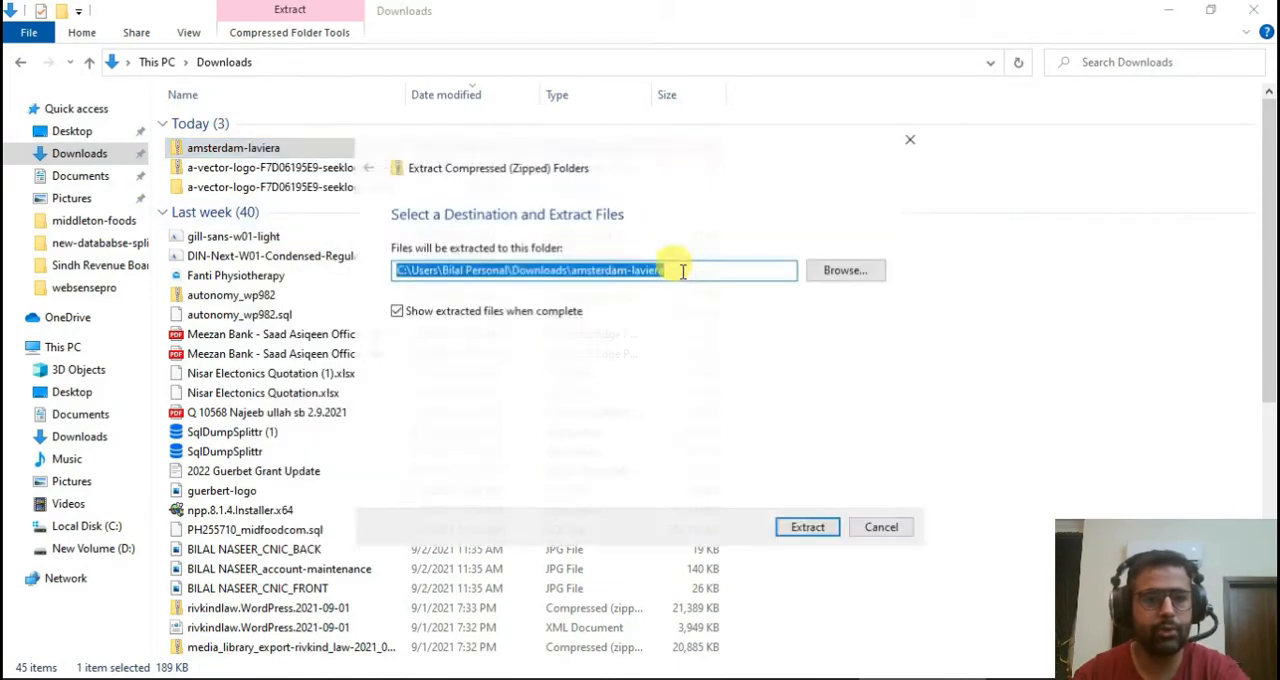
{"action": "left_click", "coordinate": [808, 528]}
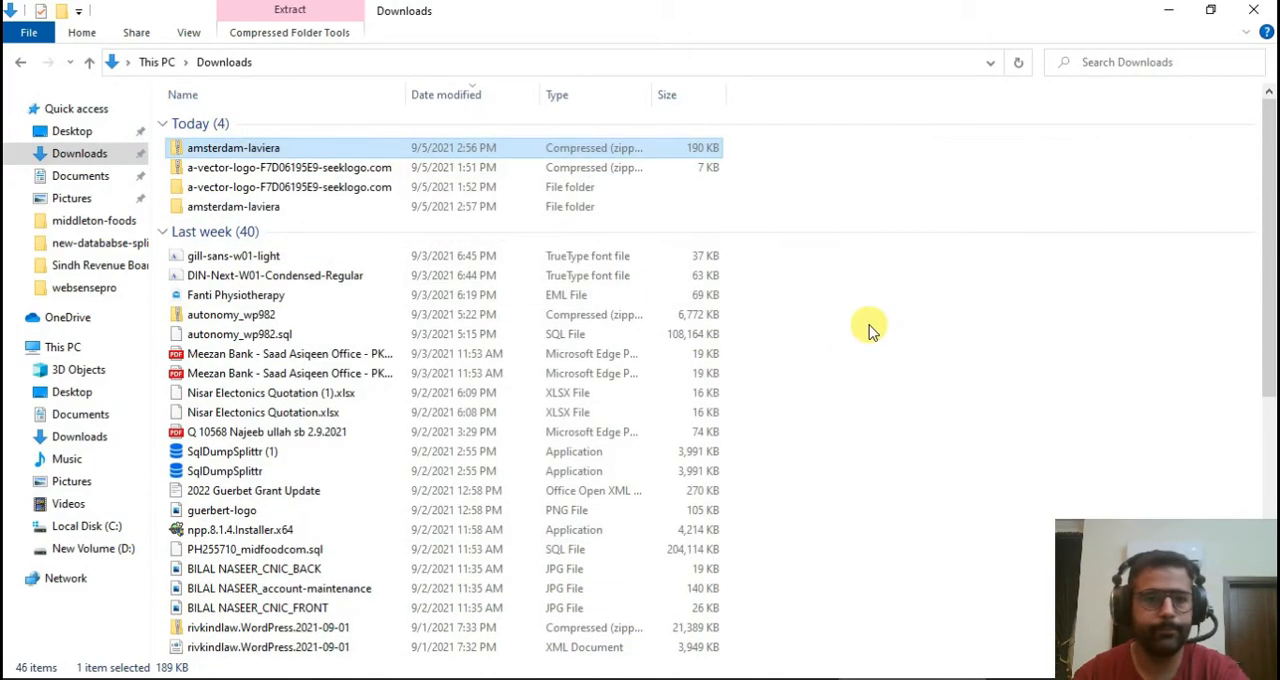
{"action": "left_click", "coordinate": [293, 131]}
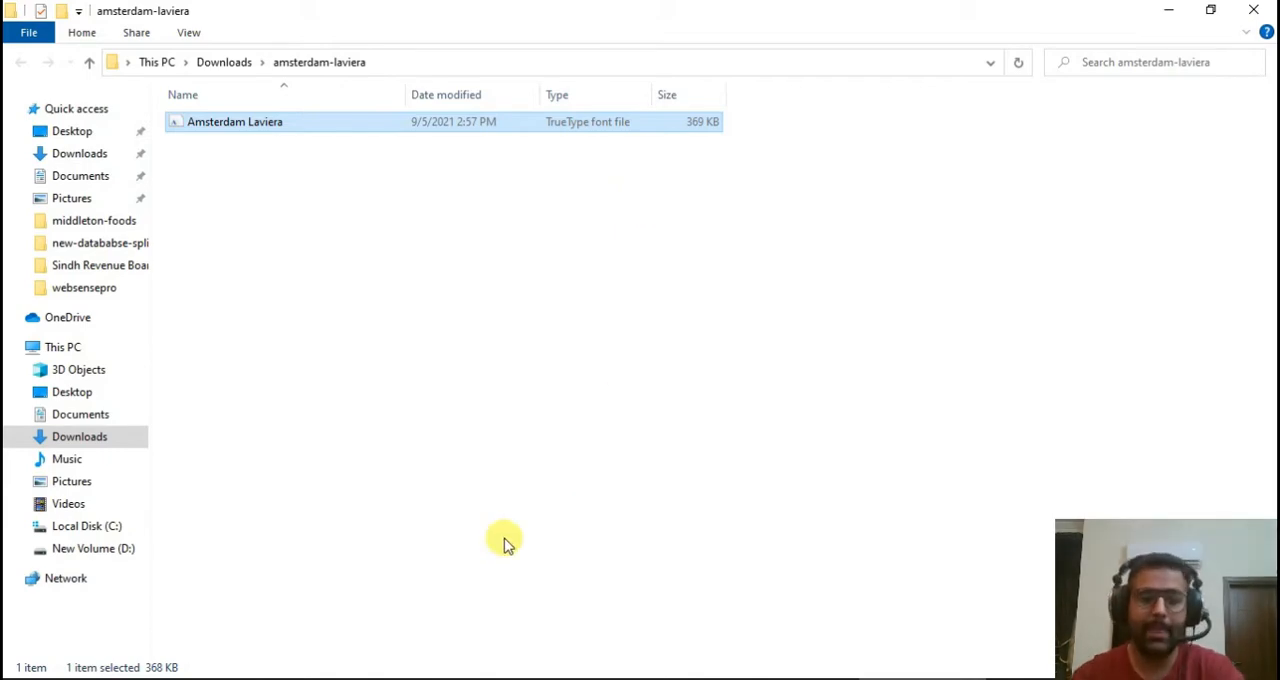
Step: Search Google for 'online font converter' in a new tab
{"action": "left_click", "coordinate": [382, 675]}
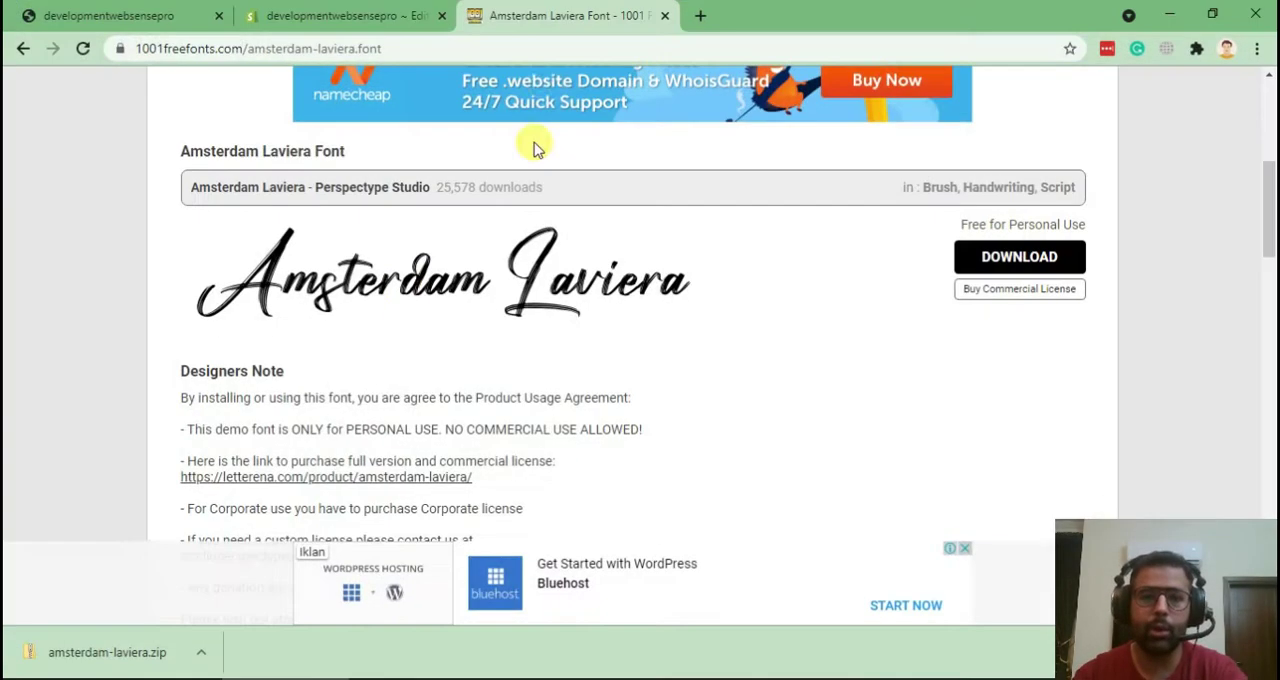
{"action": "left_click", "coordinate": [700, 17]}
{"action": "type", "text": "online"}
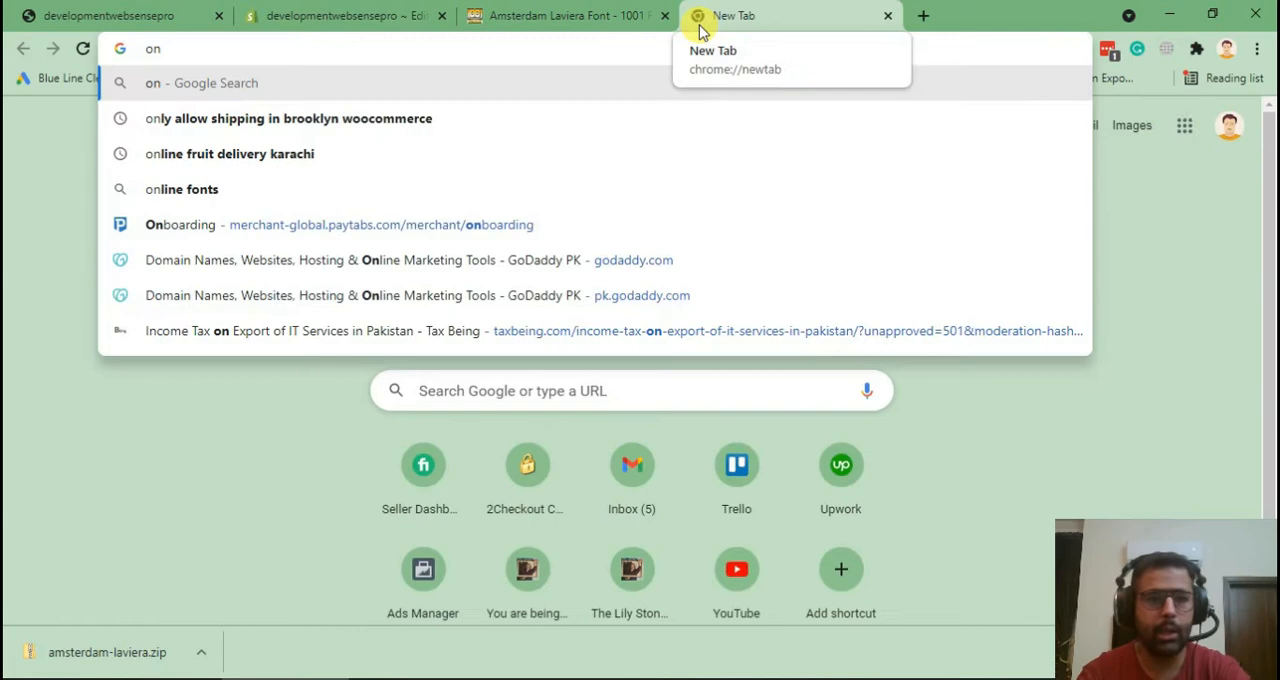
{"action": "type", "text": " font converter"}
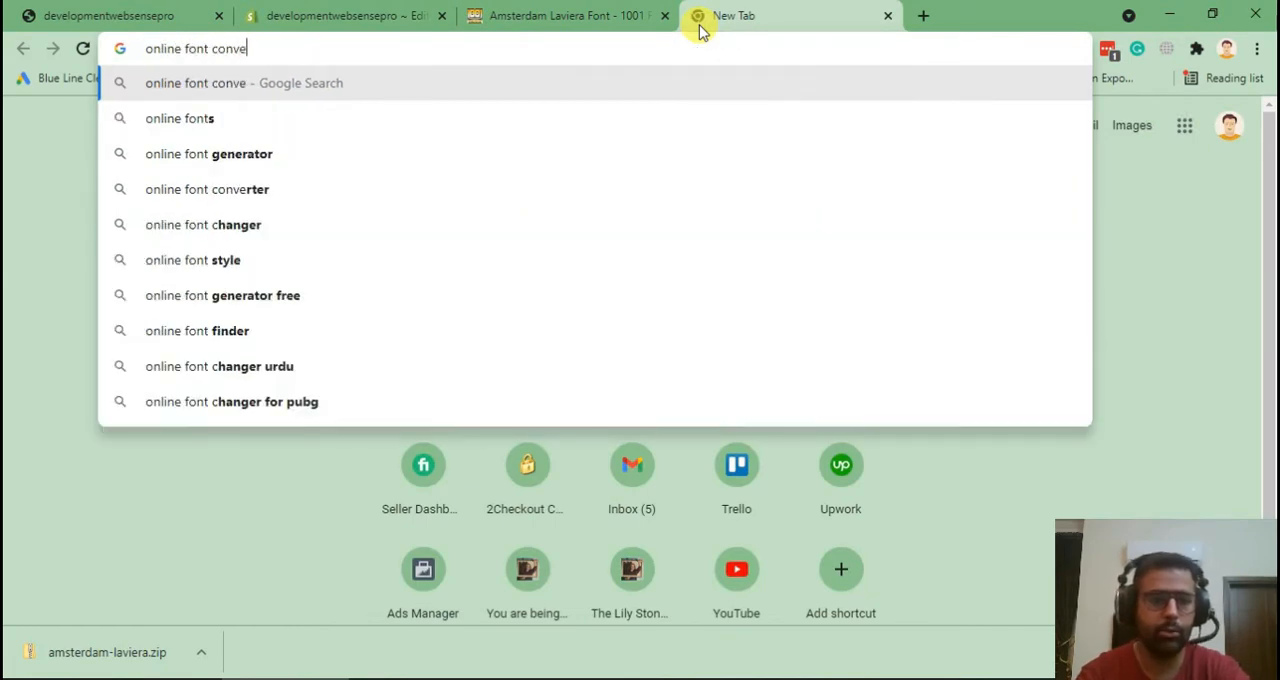
{"action": "key", "text": "Return"}
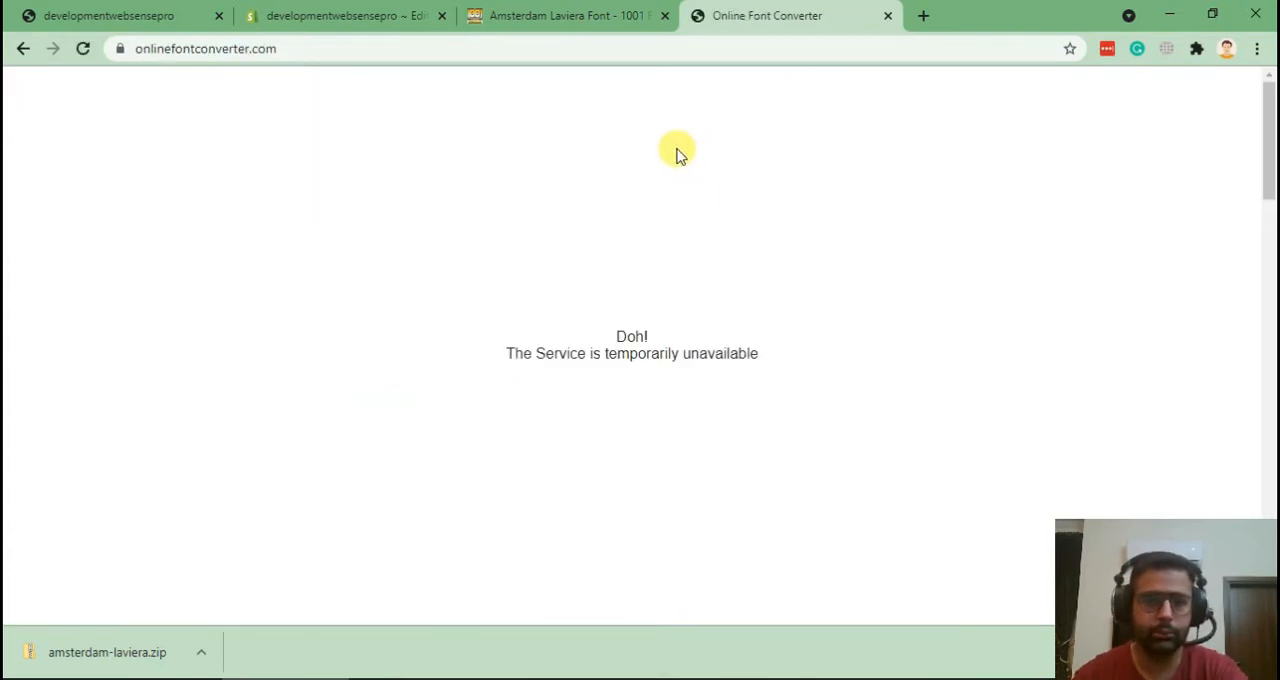
Step: Try onlinefontconverter.net, then search again to reach fontconverter.org
{"action": "left_click", "coordinate": [355, 48]}
{"action": "left_click_drag", "start_coordinate": [276, 48], "coordinate": [258, 48]}
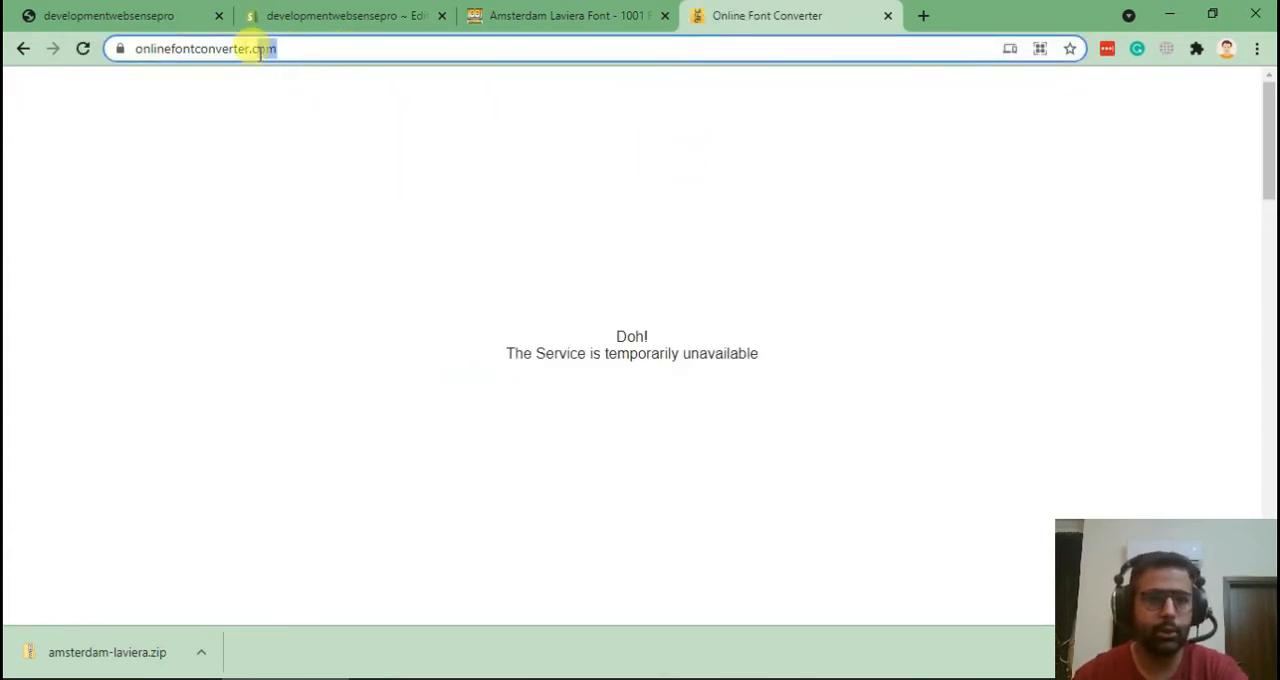
{"action": "type", "text": ".net"}
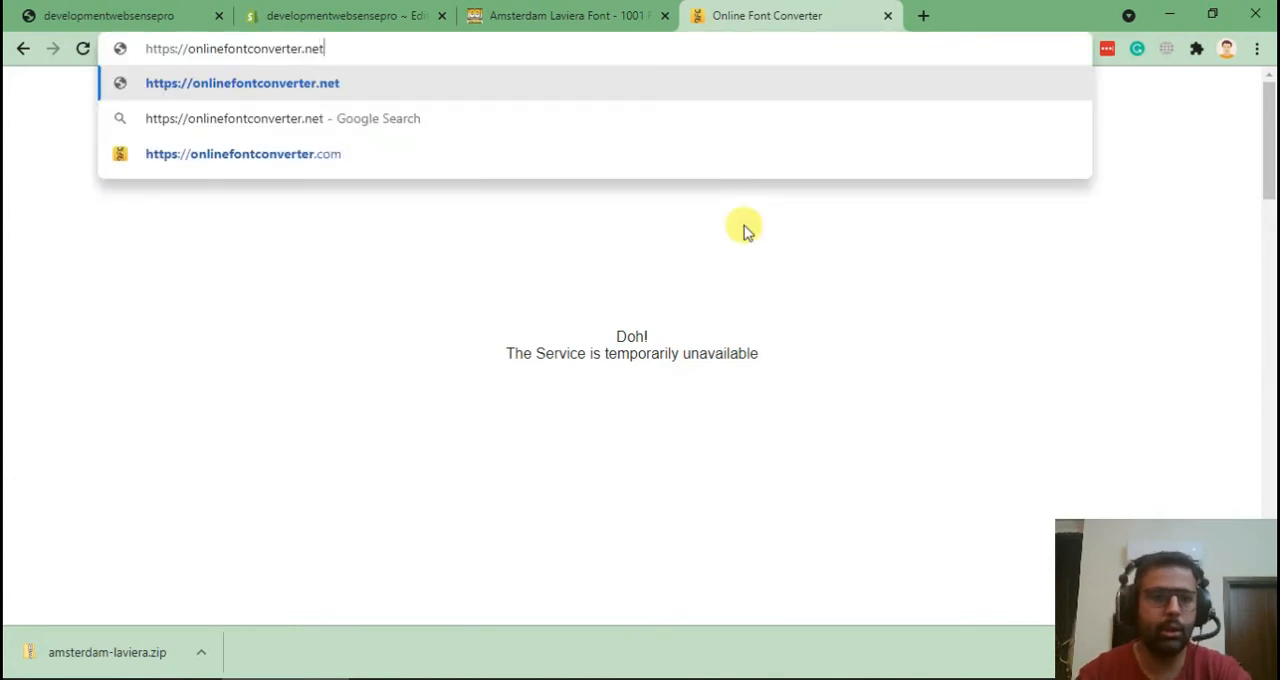
{"action": "key", "text": "Return"}
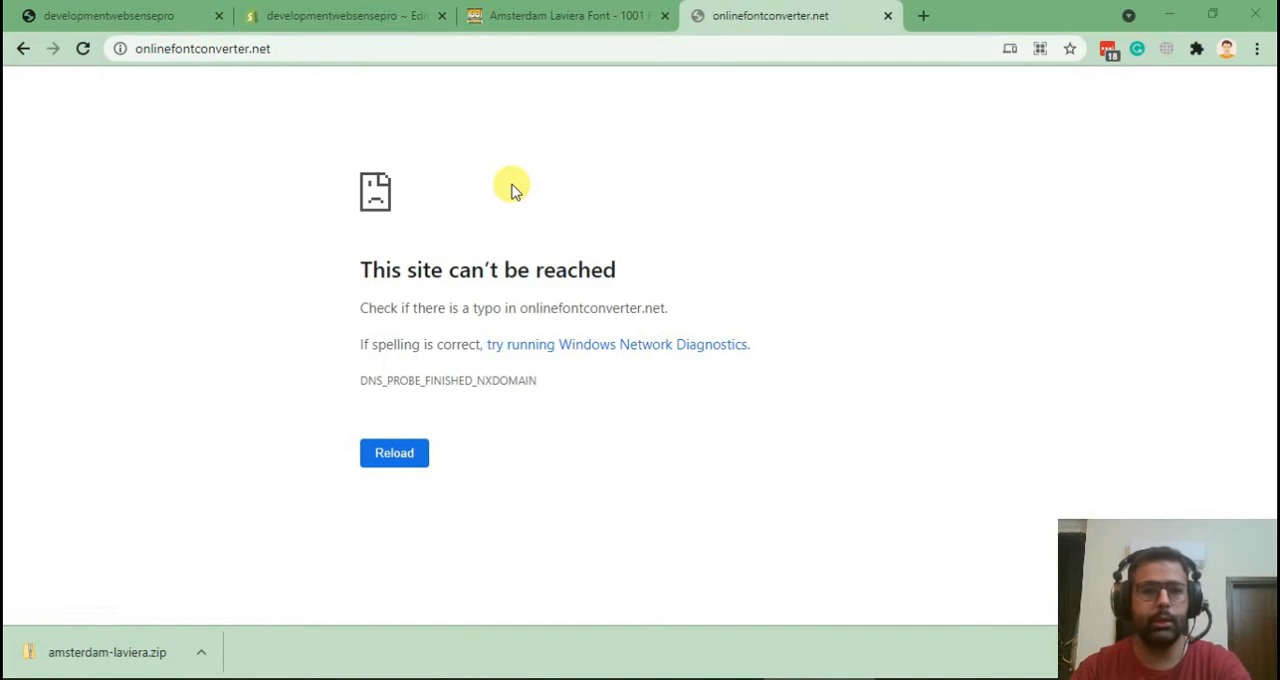
{"action": "left_click", "coordinate": [213, 48]}
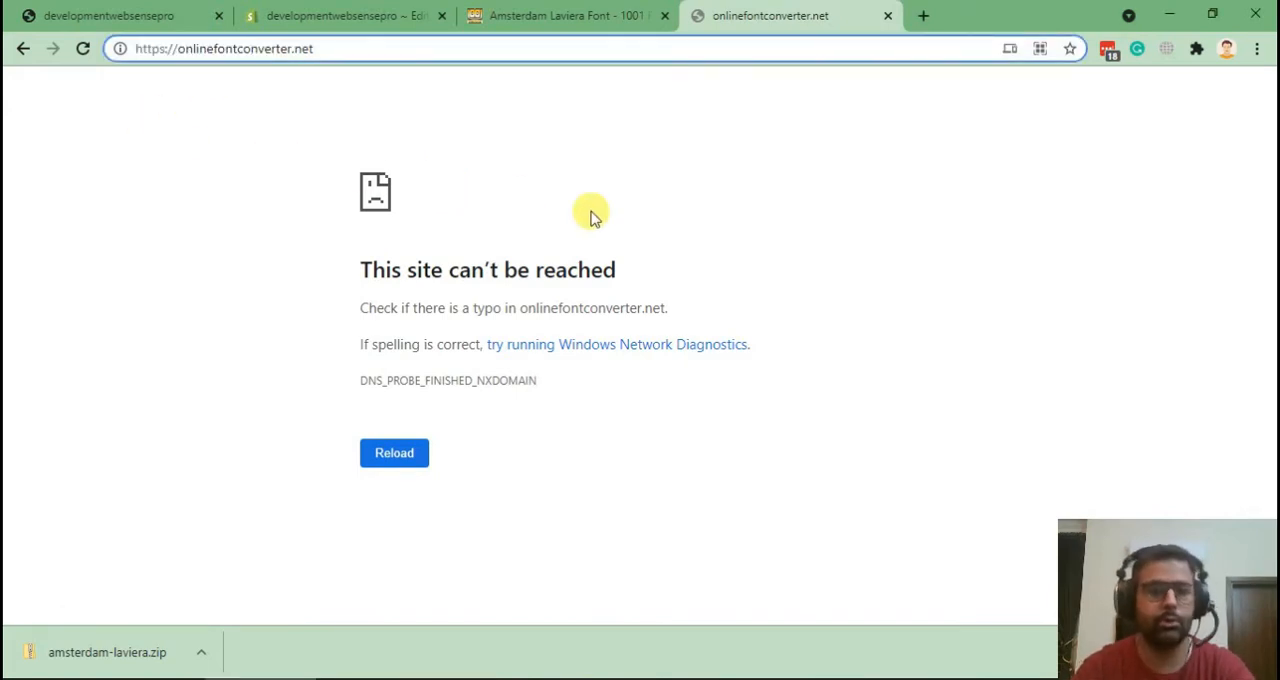
{"action": "key", "text": "ctrl+a"}
{"action": "type", "text": "online font converter"}
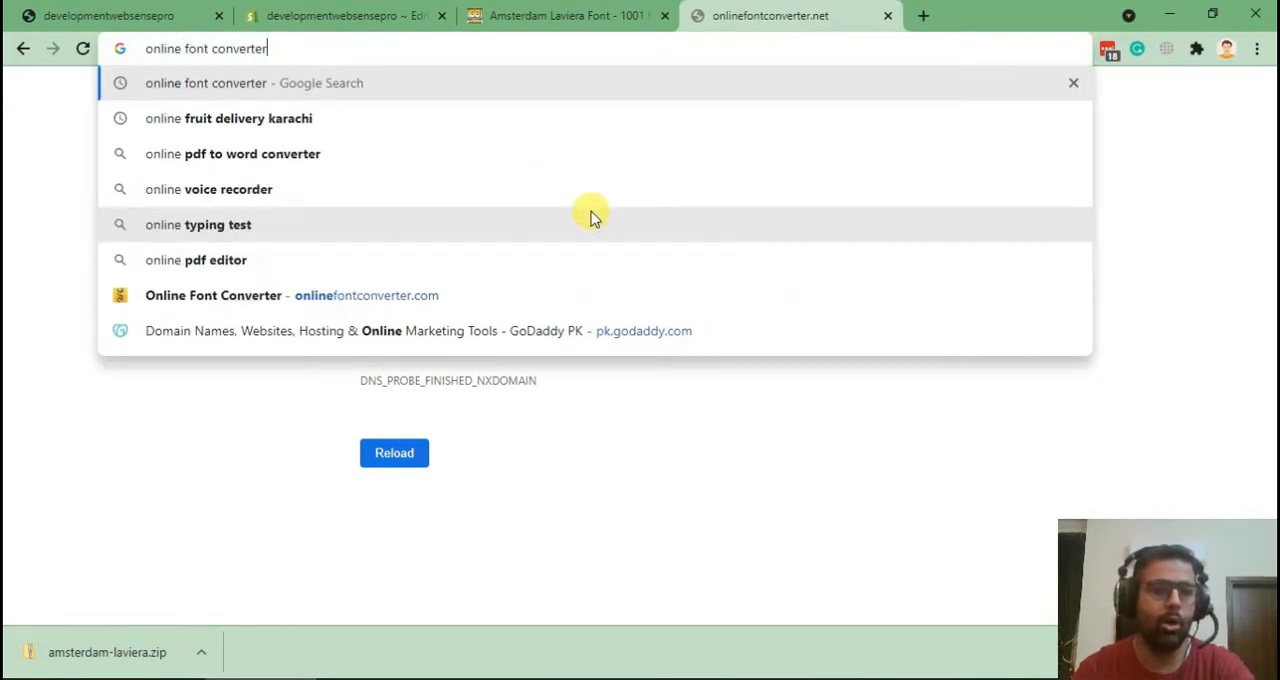
{"action": "type", "text": "s"}
{"action": "key", "text": "Return"}
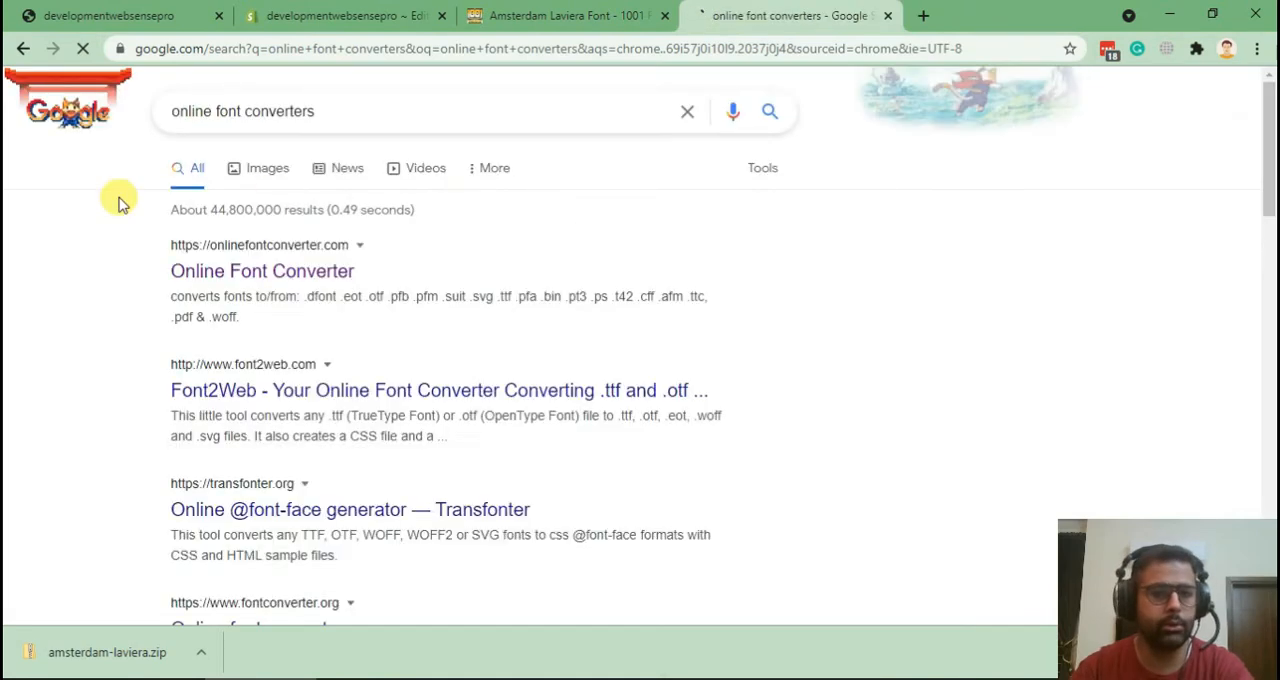
{"action": "scroll", "coordinate": [118, 203], "scroll_direction": "down", "scroll_amount": 3}
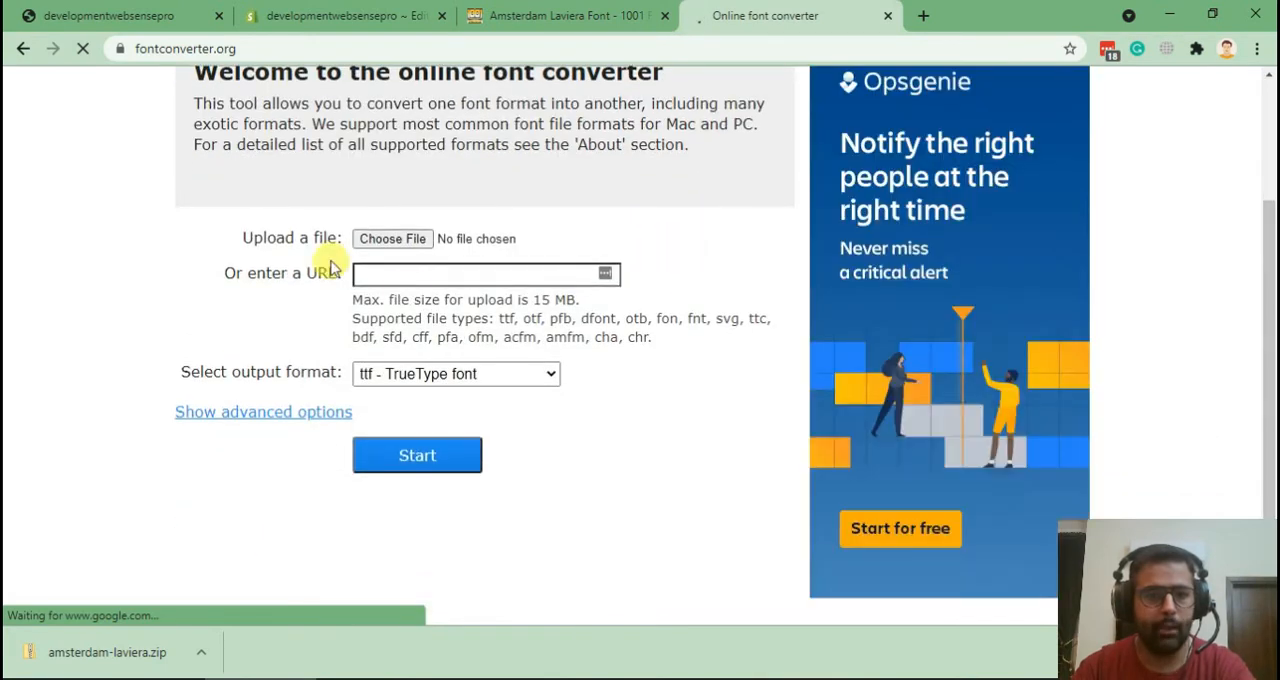
Step: Upload the extracted Amsterdam Laviera font file from Downloads to the converter
{"action": "left_click", "coordinate": [405, 240]}
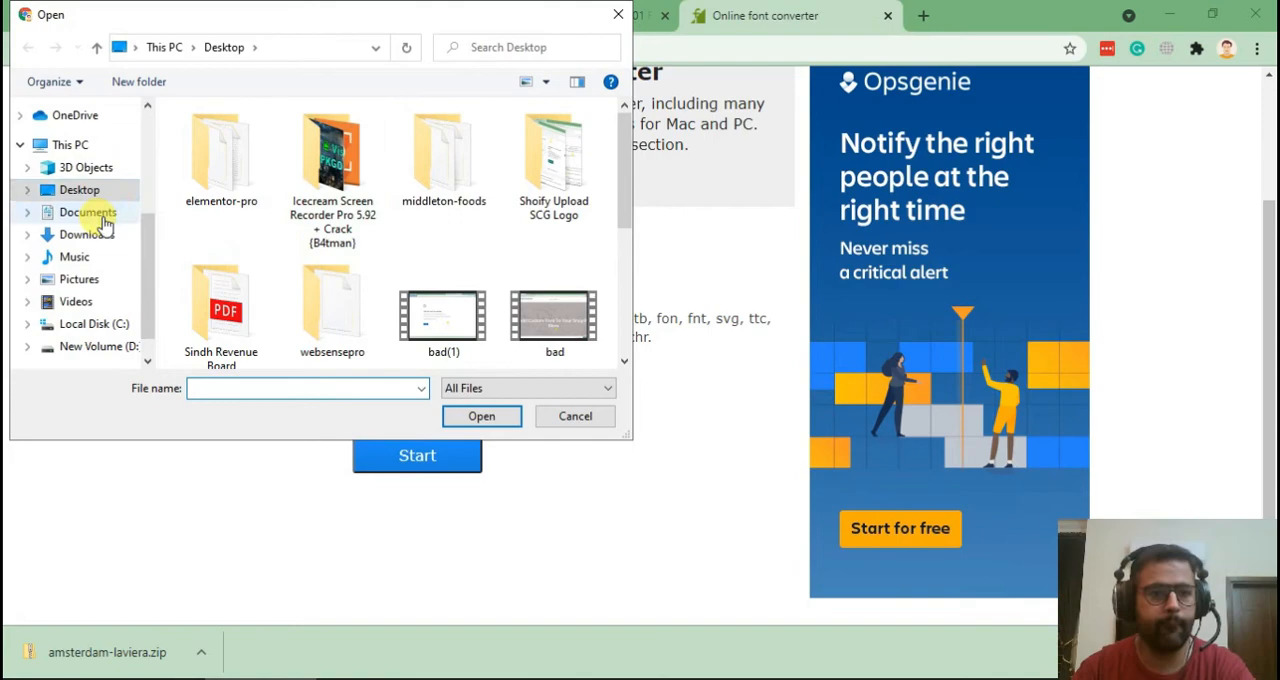
{"action": "left_click", "coordinate": [88, 212]}
{"action": "left_click", "coordinate": [87, 234]}
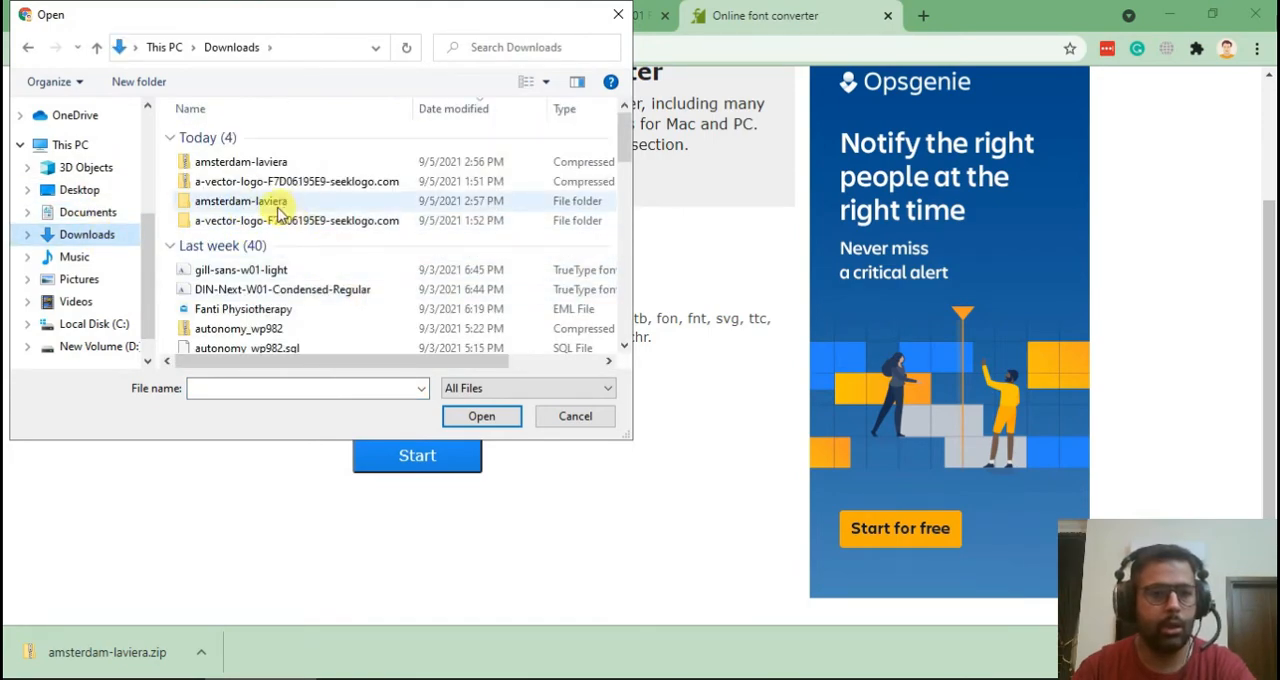
{"action": "double_click", "coordinate": [241, 200]}
{"action": "left_click", "coordinate": [266, 142]}
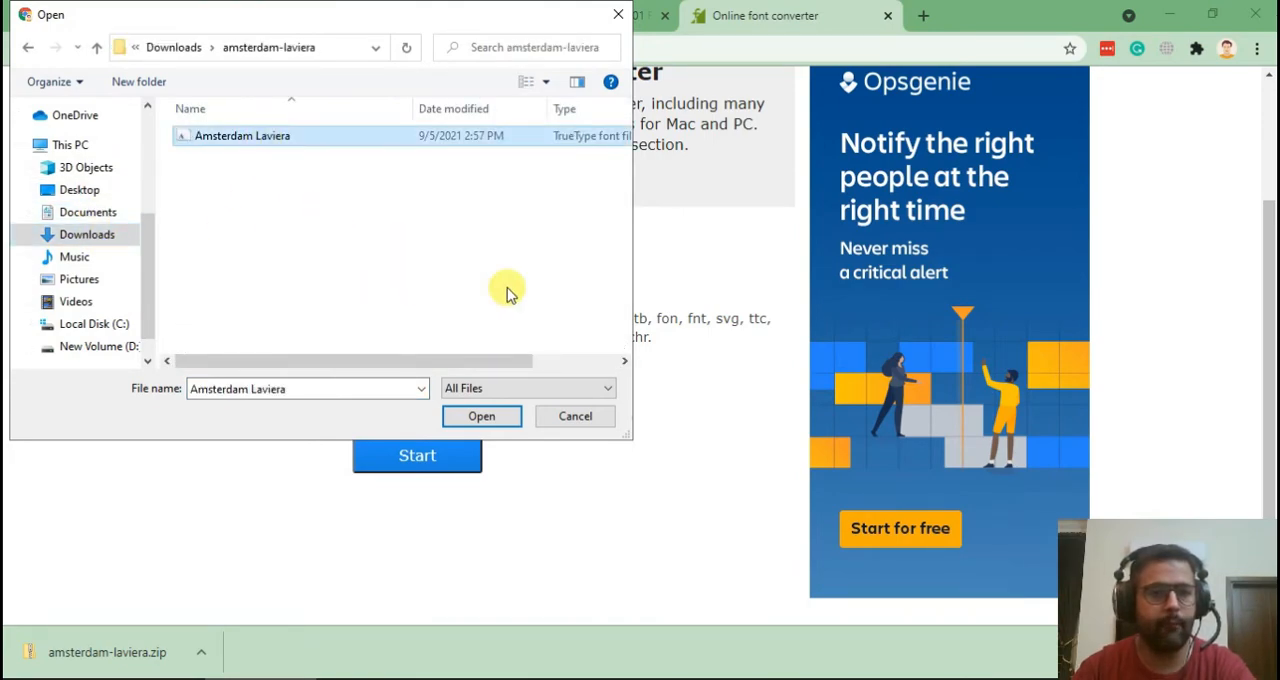
{"action": "key", "text": "Return"}
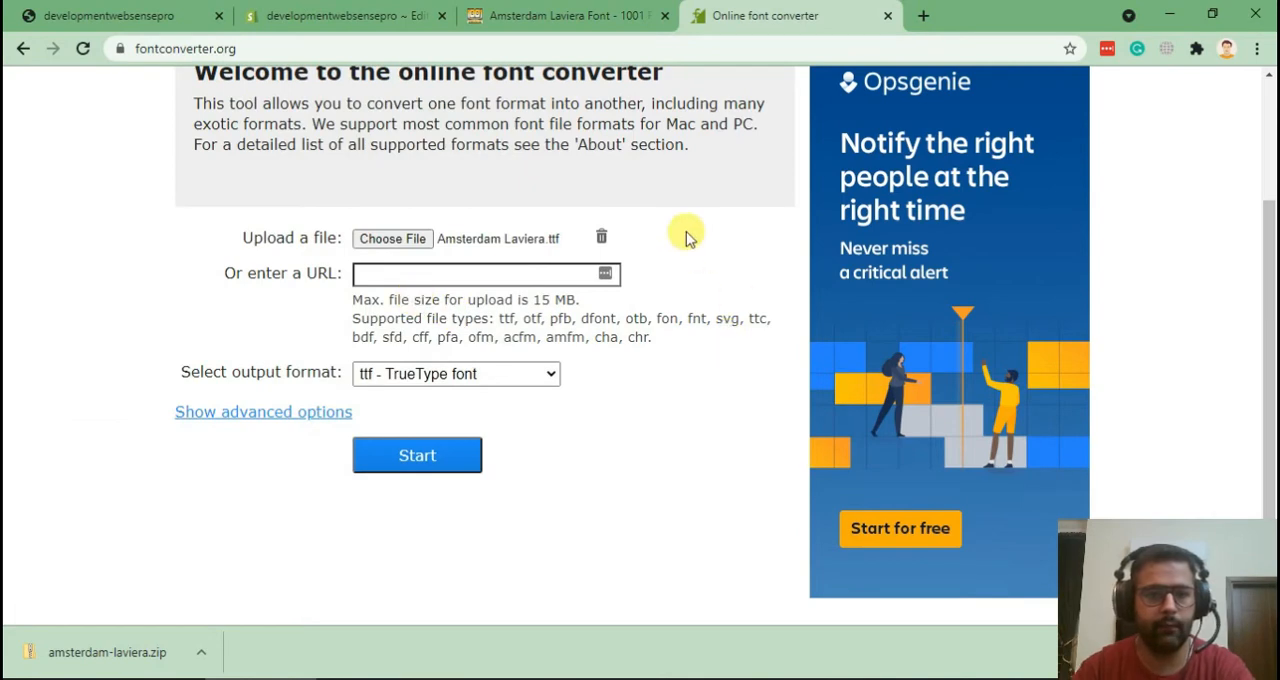
Step: Convert the font to woff with advanced options shown and download Amsterdam_Laviera.woff
{"action": "left_click", "coordinate": [400, 273]}
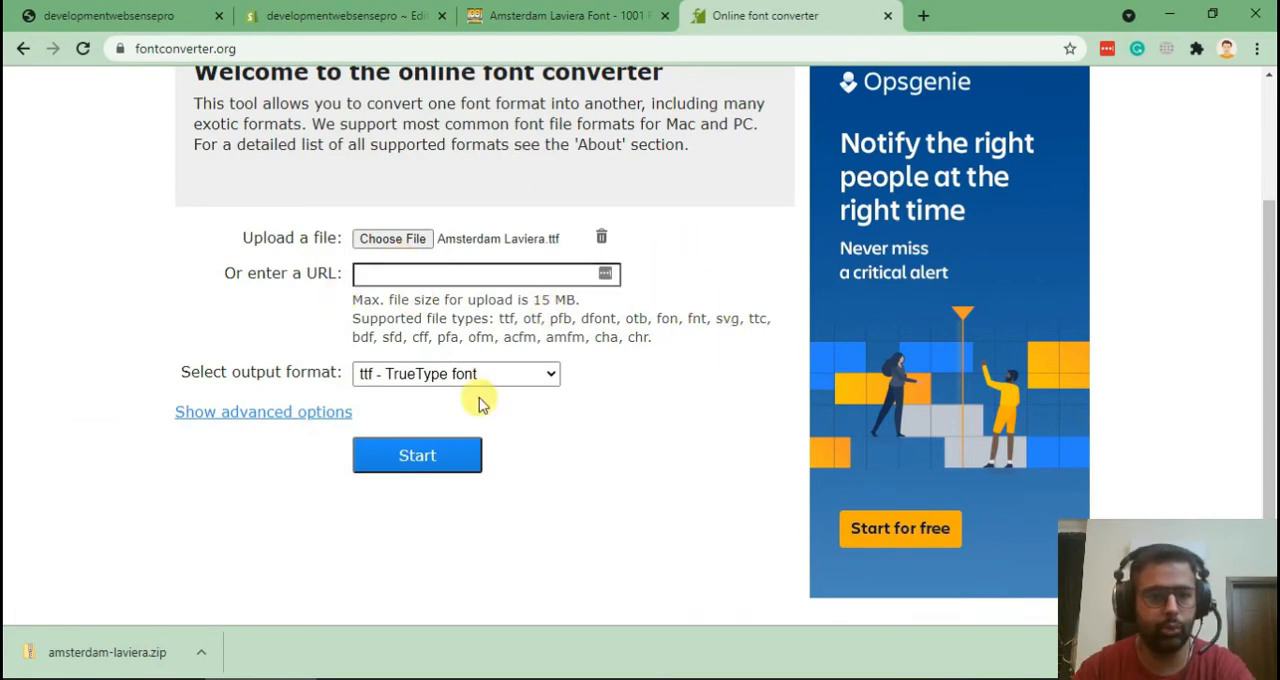
{"action": "left_click", "coordinate": [470, 374]}
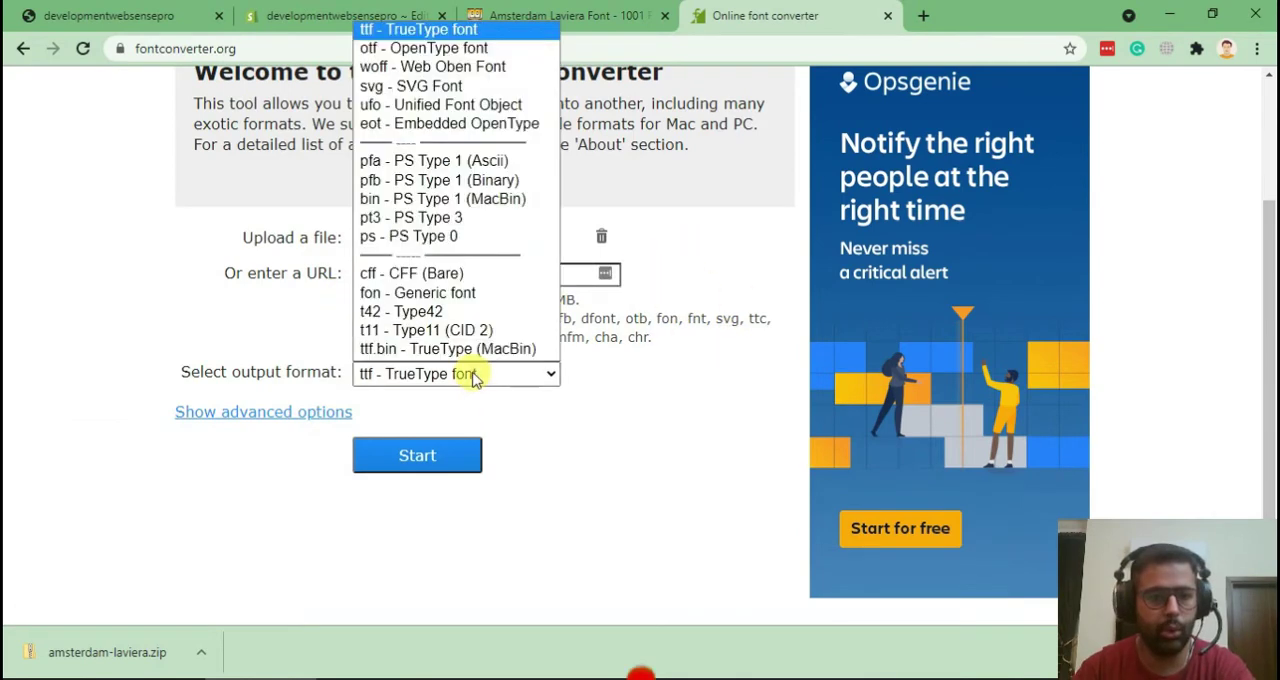
{"action": "left_click", "coordinate": [505, 68]}
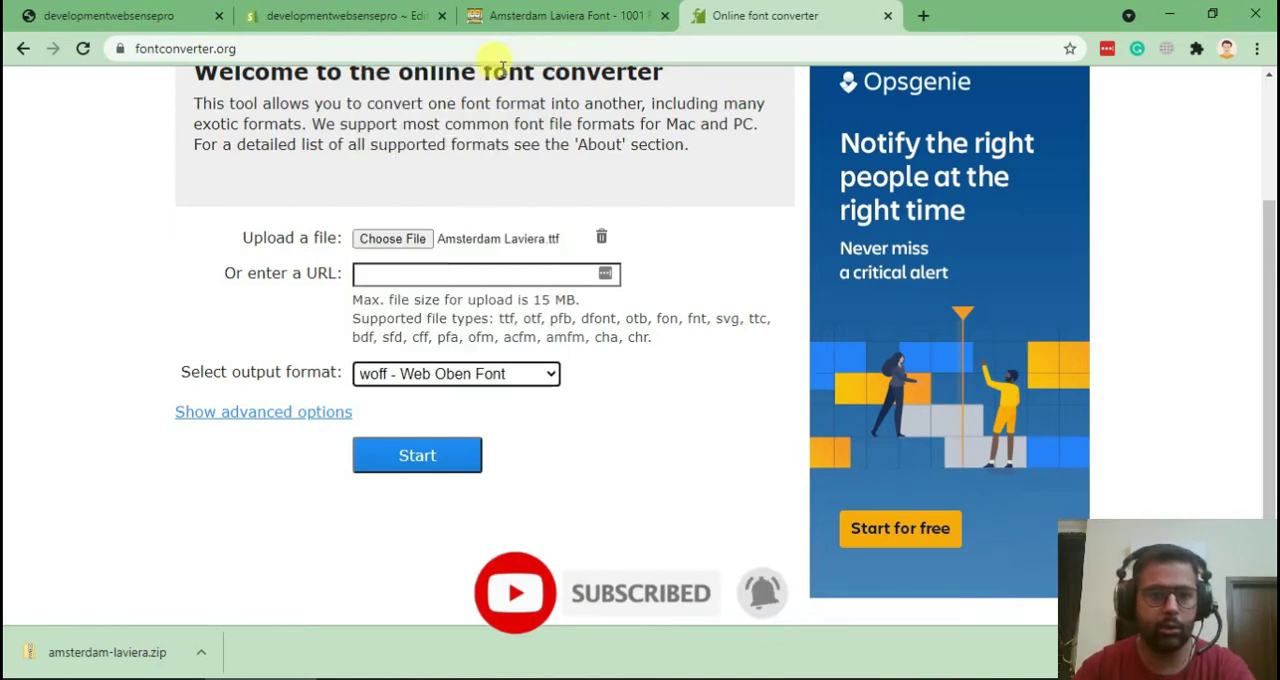
{"action": "left_click", "coordinate": [280, 412]}
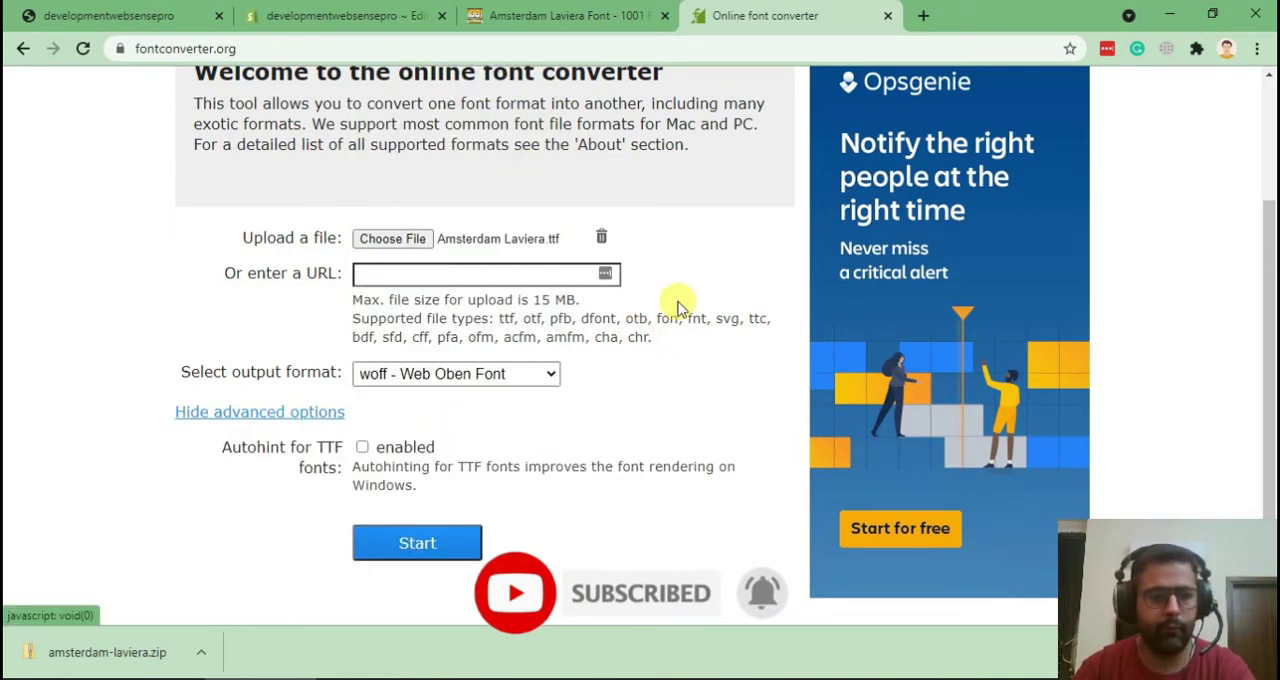
{"action": "left_click", "coordinate": [417, 542]}
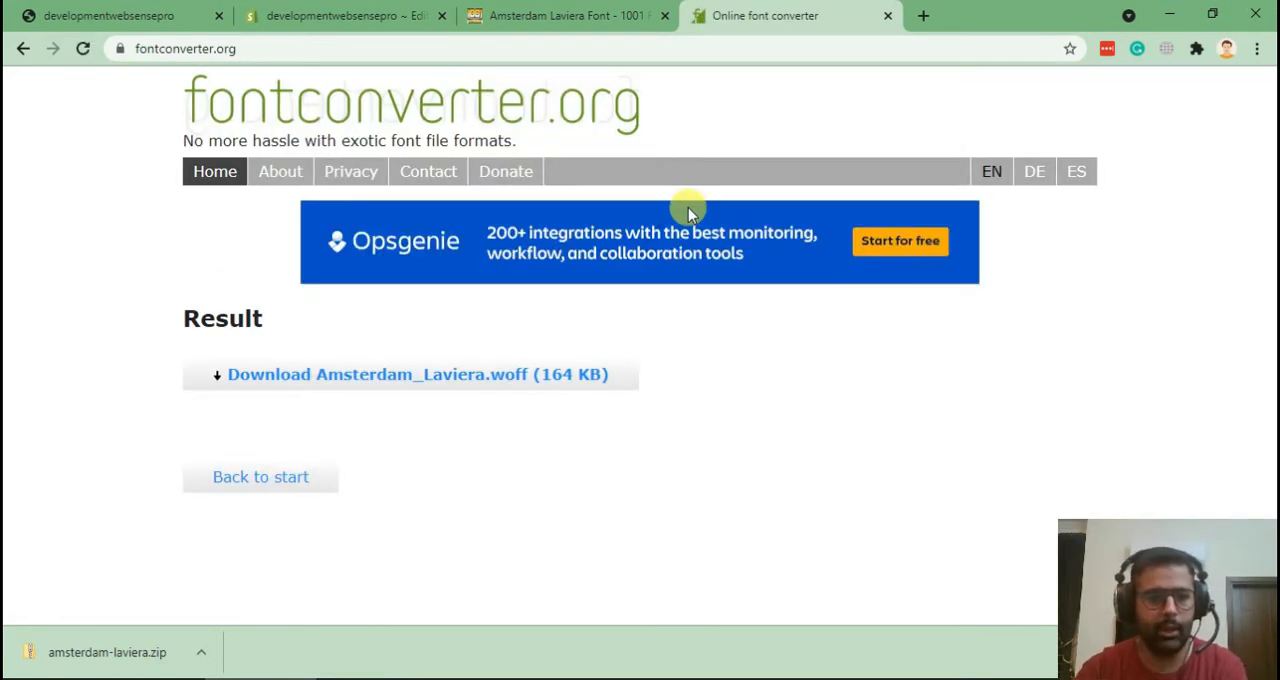
{"action": "left_click", "coordinate": [397, 385]}
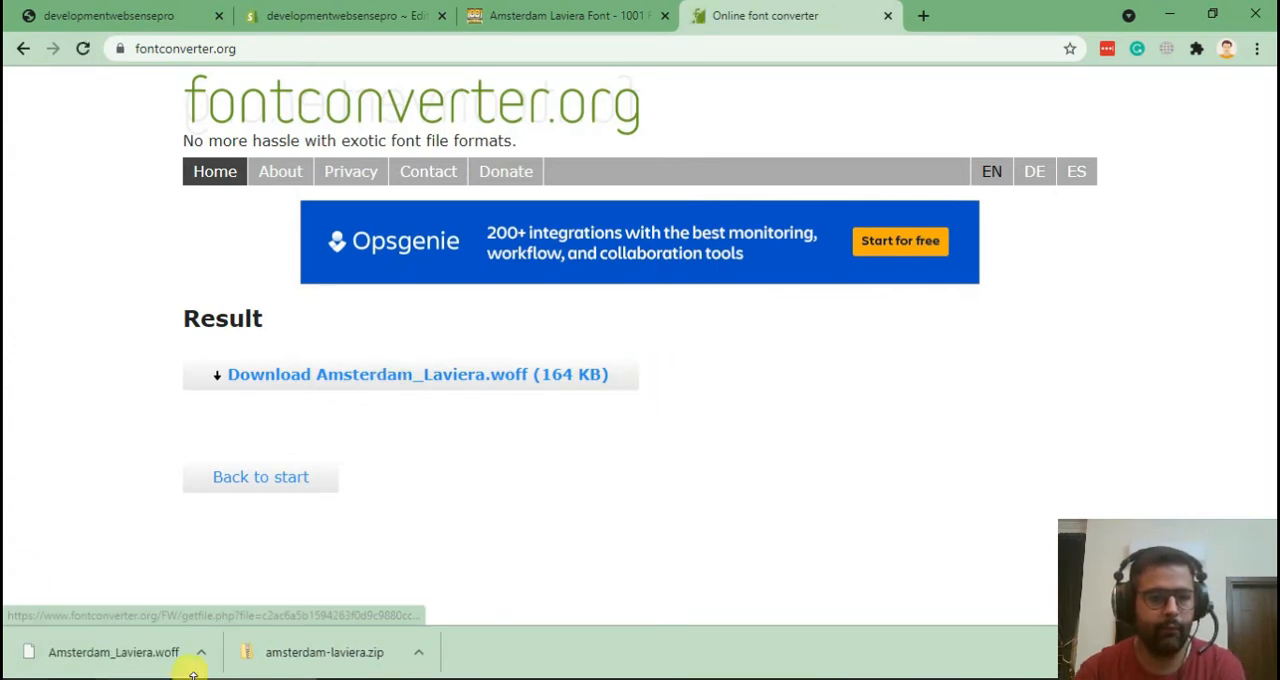
Step: Upload Amsterdam Laviera.ttf as a new asset in the Debut theme code editor
{"action": "left_click", "coordinate": [340, 15]}
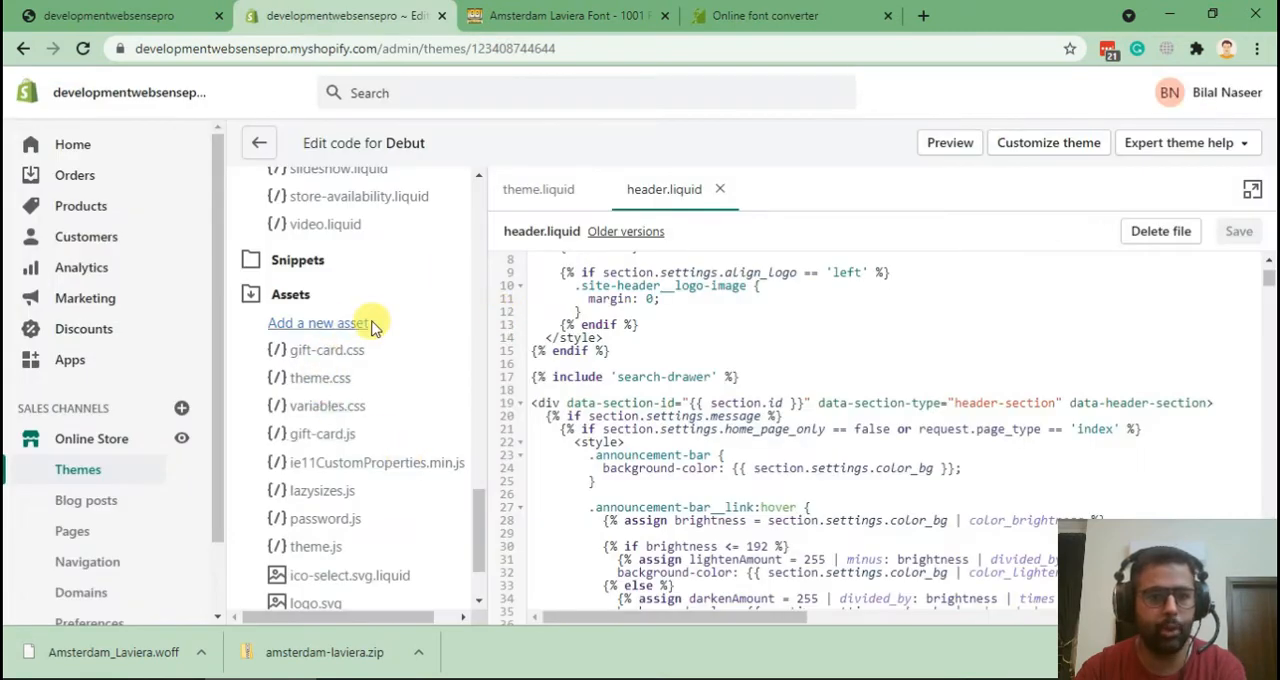
{"action": "left_click", "coordinate": [343, 324]}
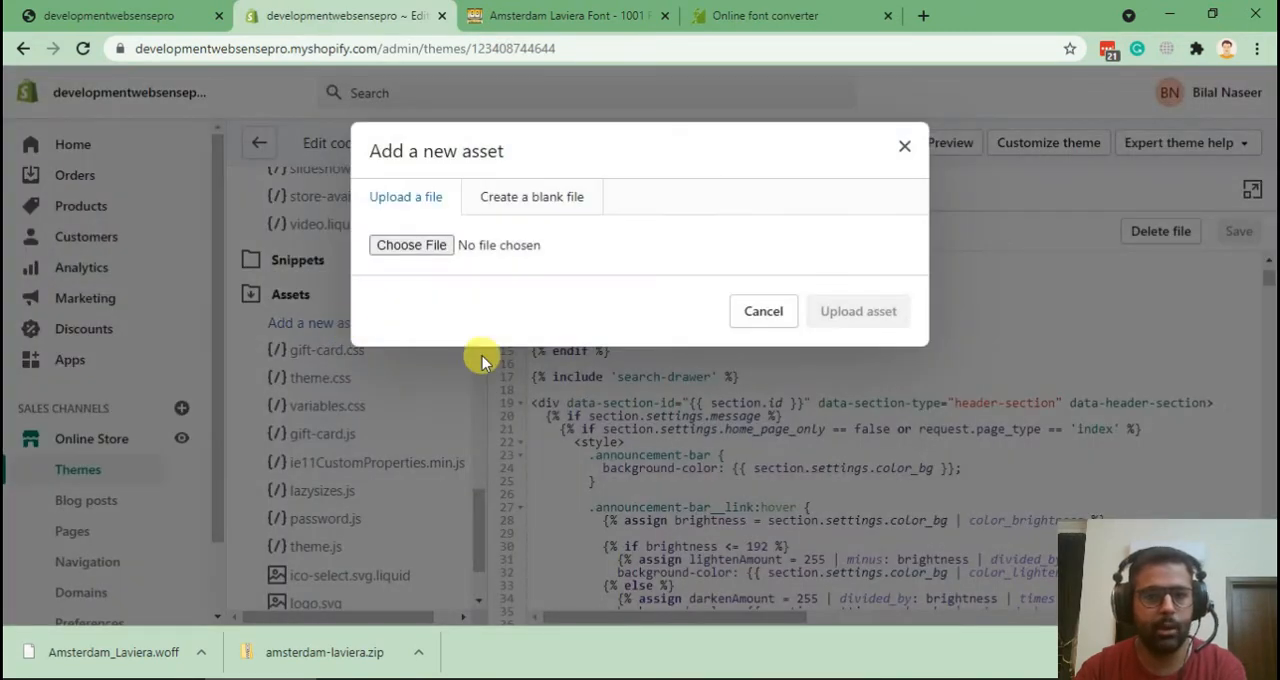
{"action": "left_click", "coordinate": [412, 245]}
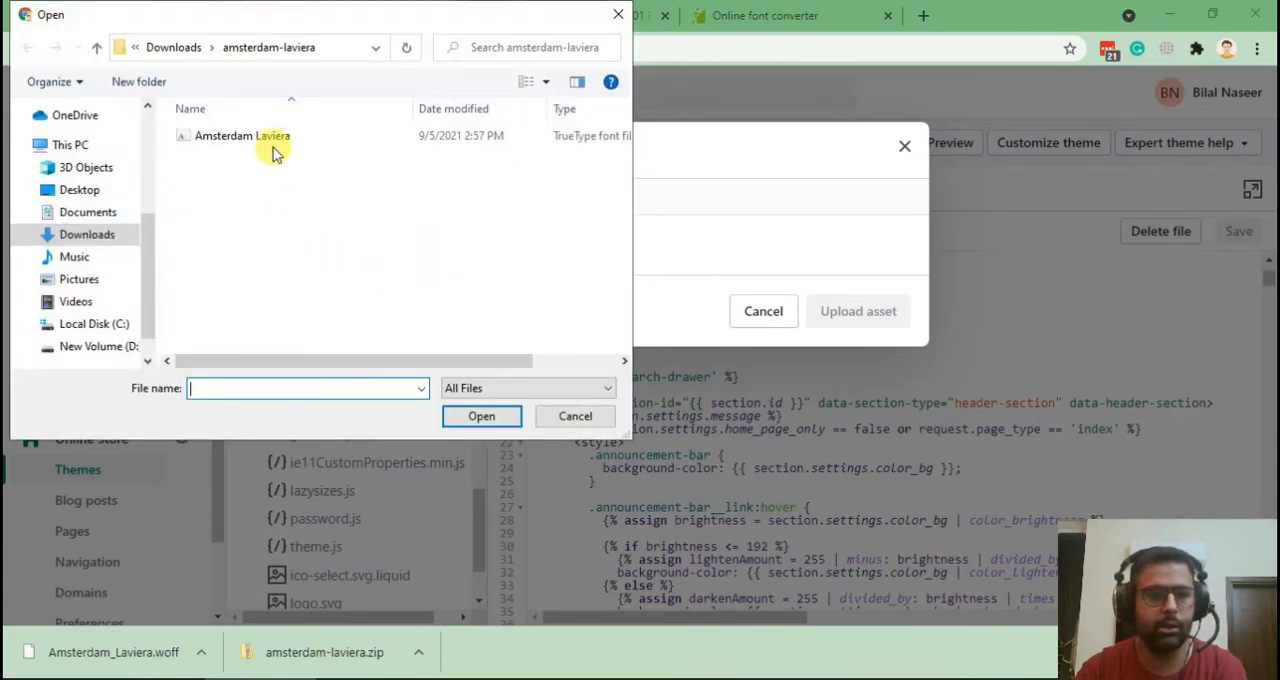
{"action": "left_click", "coordinate": [242, 135]}
{"action": "left_click", "coordinate": [481, 416]}
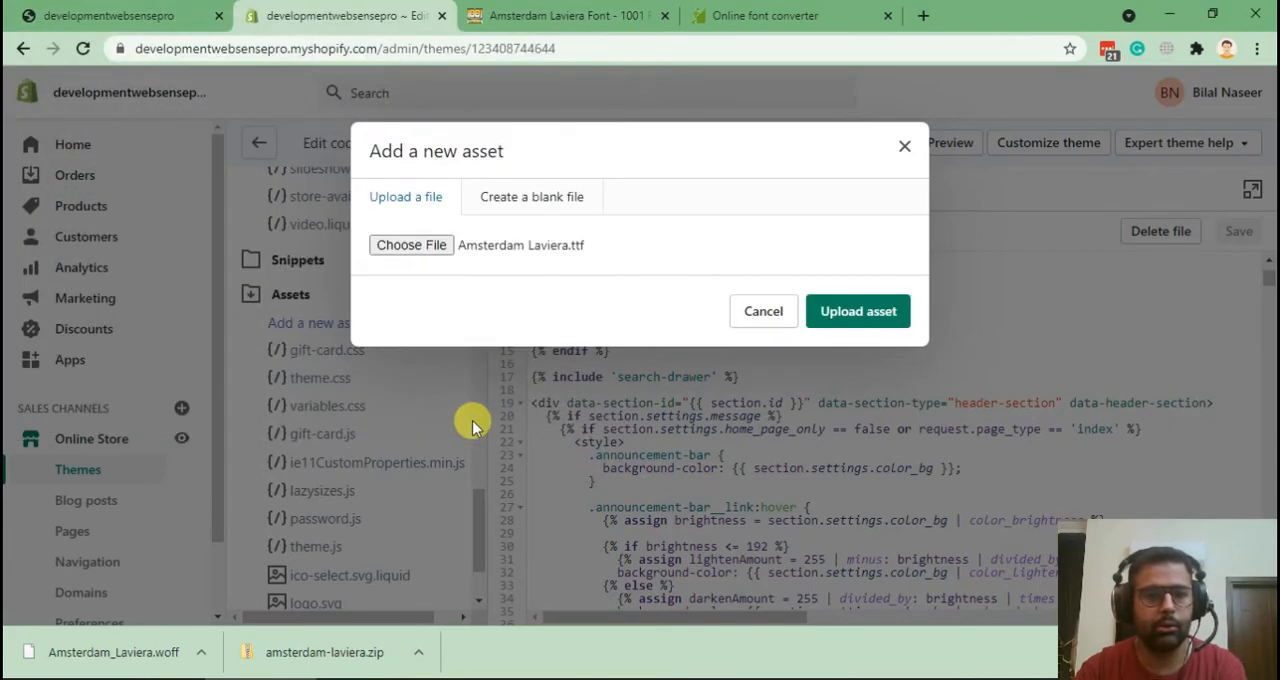
{"action": "left_click", "coordinate": [834, 320]}
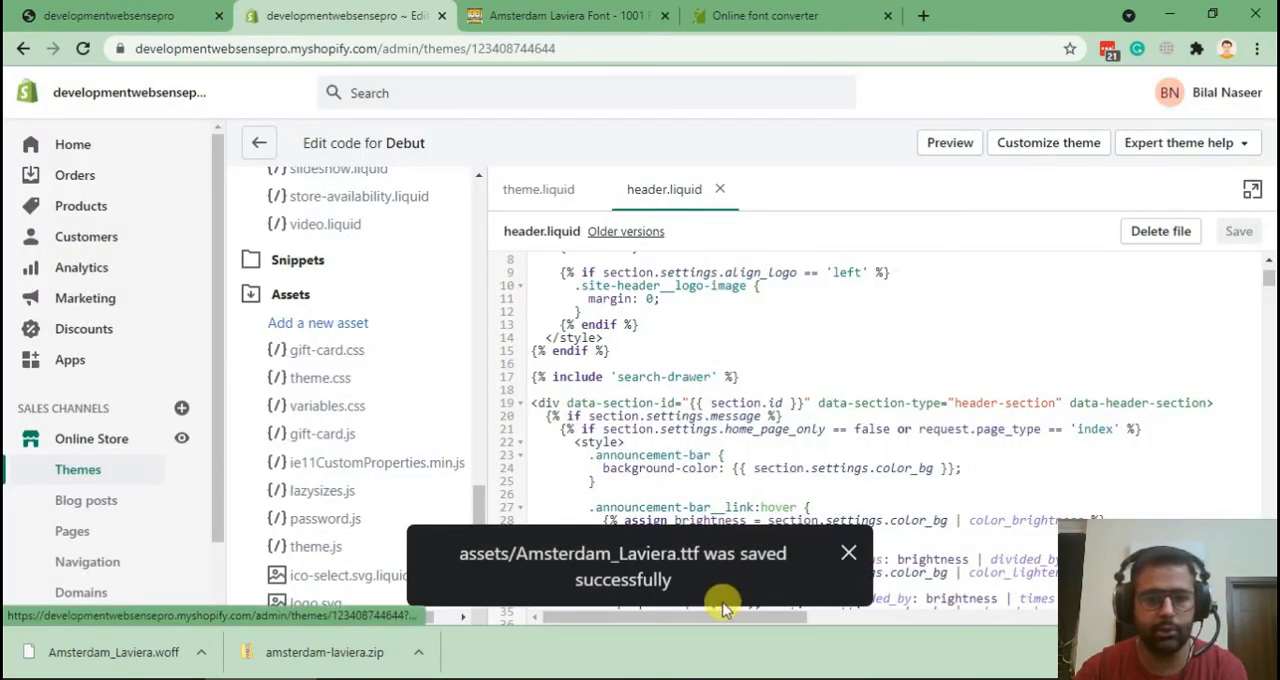
Step: Upload Amsterdam_Laviera.woff from Downloads as another Debut theme asset
{"action": "left_click", "coordinate": [318, 322]}
{"action": "left_click", "coordinate": [411, 245]}
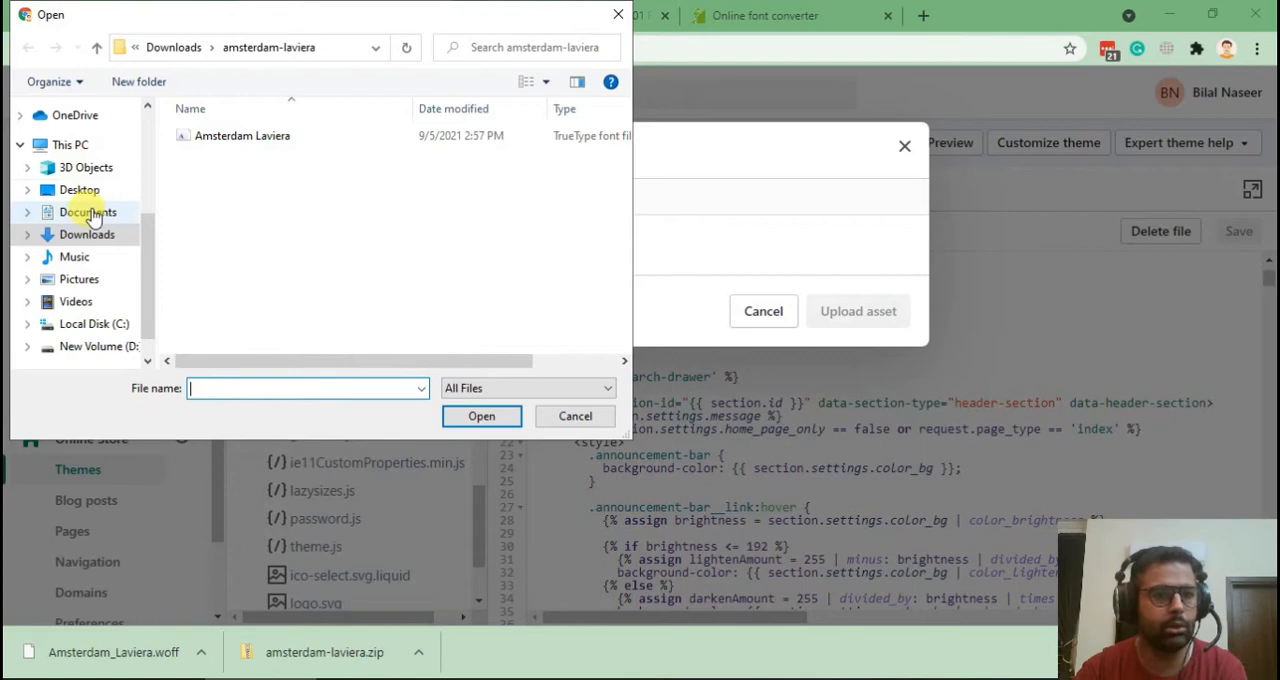
{"action": "left_click", "coordinate": [87, 234]}
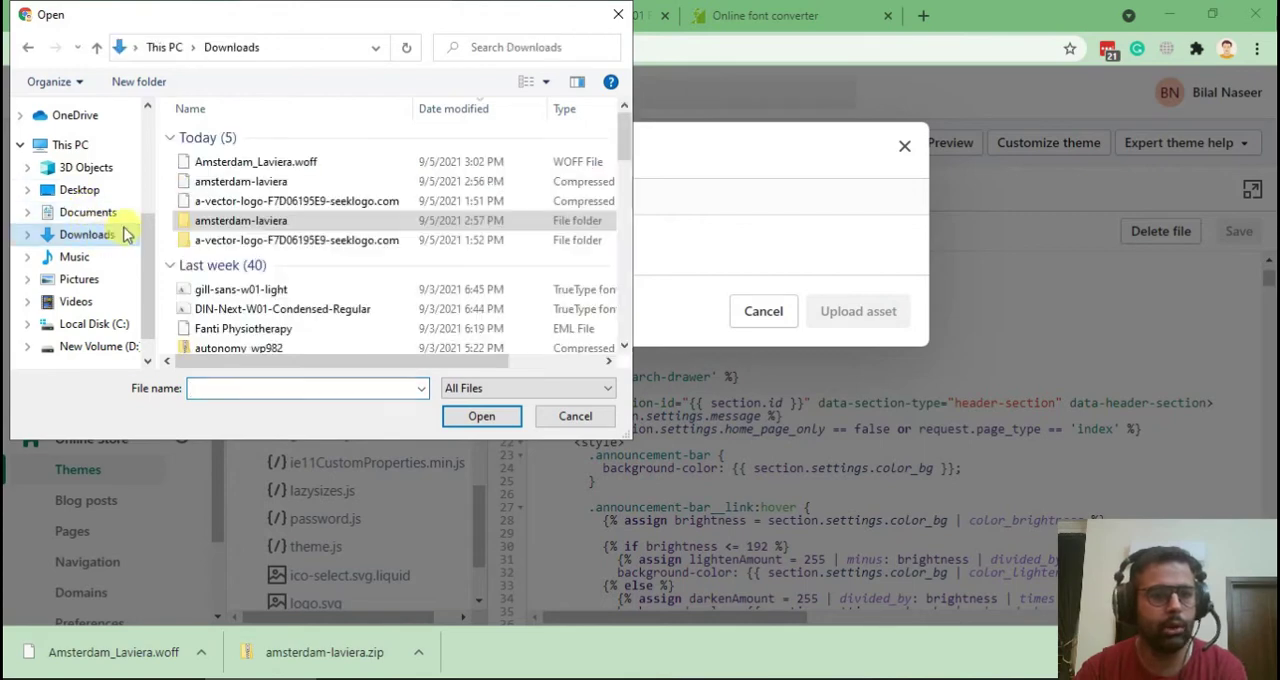
{"action": "left_click", "coordinate": [302, 163]}
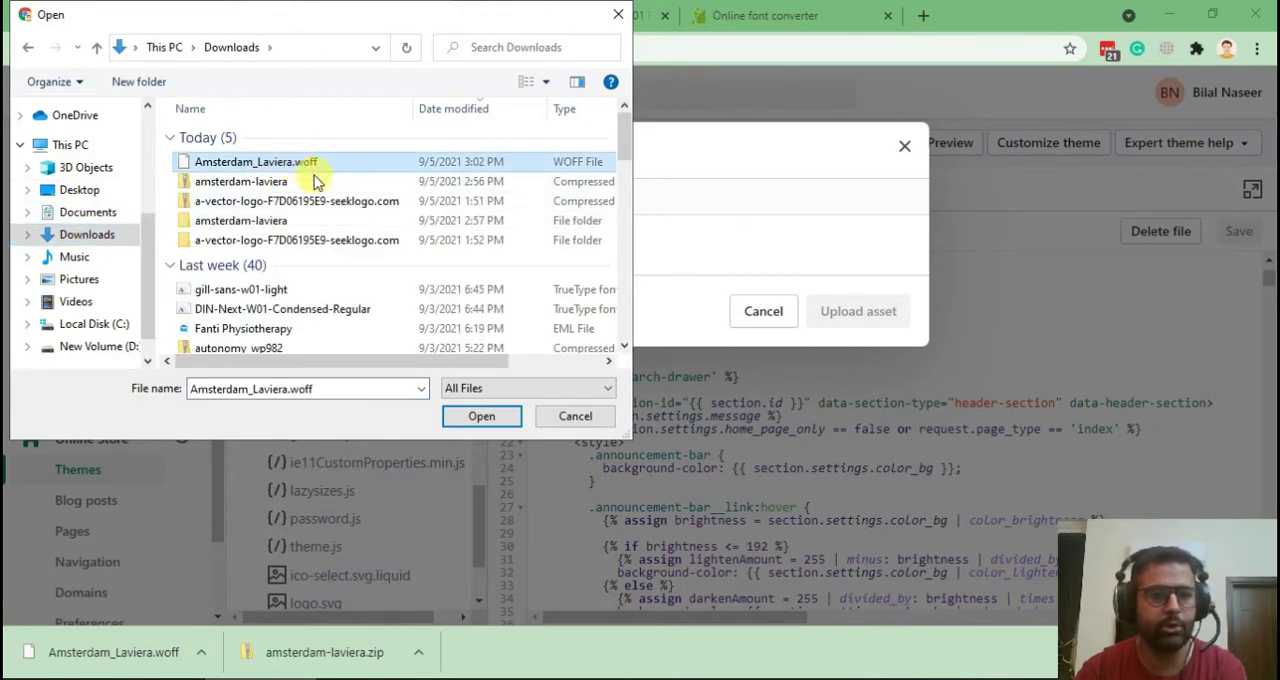
{"action": "left_click", "coordinate": [481, 416]}
{"action": "left_click", "coordinate": [858, 311]}
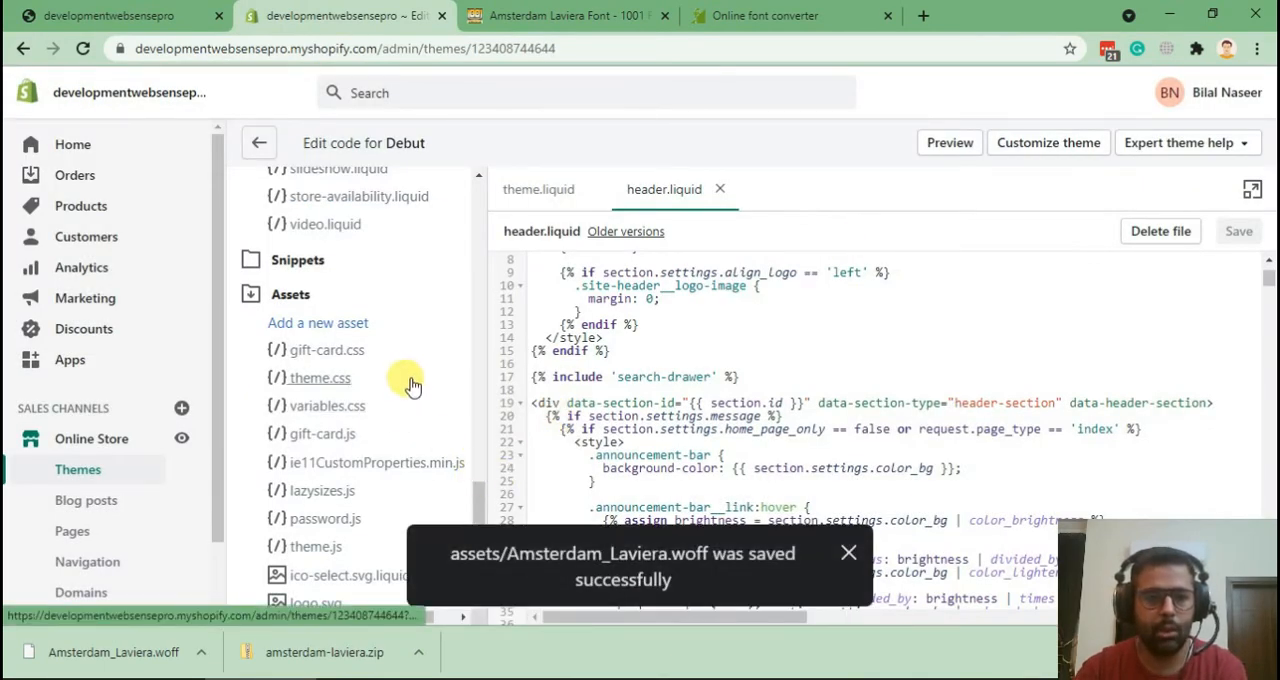
{"action": "scroll", "coordinate": [413, 383], "scroll_direction": "down", "scroll_amount": 2}
{"action": "scroll", "coordinate": [413, 383], "scroll_direction": "down", "scroll_amount": 3}
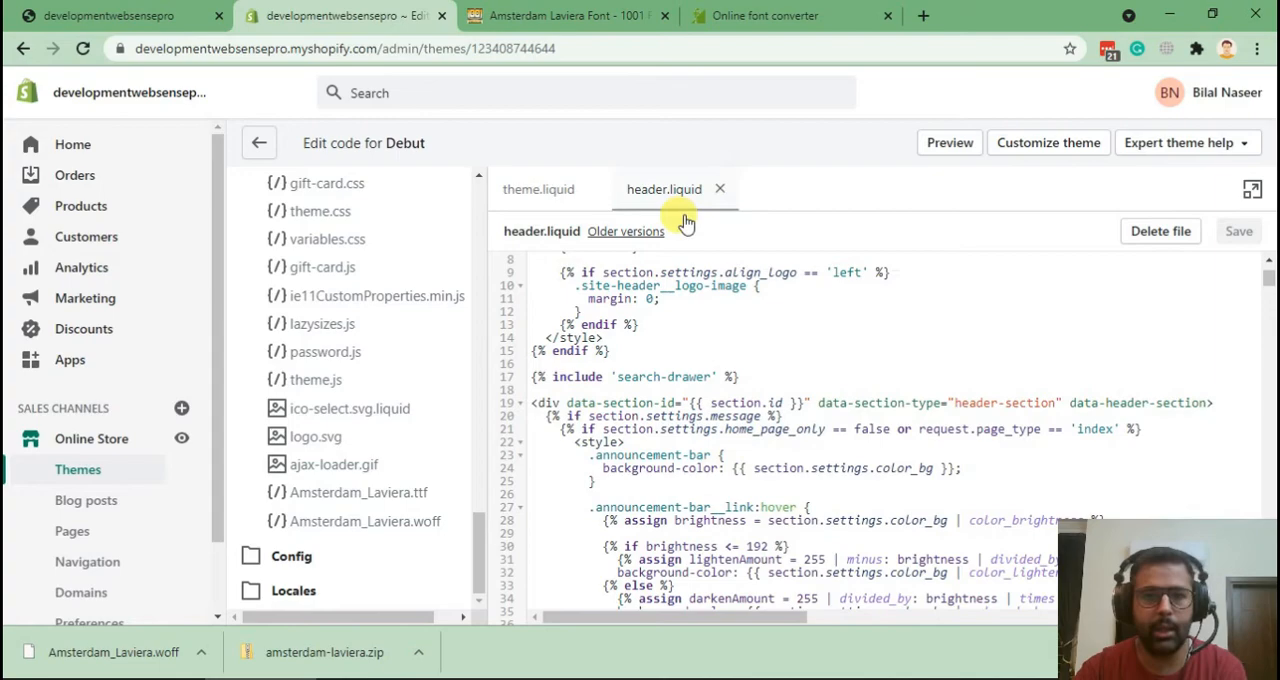
Step: Close header.liquid and theme.liquid, then find and open theme.css under Assets
{"action": "left_click", "coordinate": [719, 189]}
{"action": "left_click", "coordinate": [593, 189]}
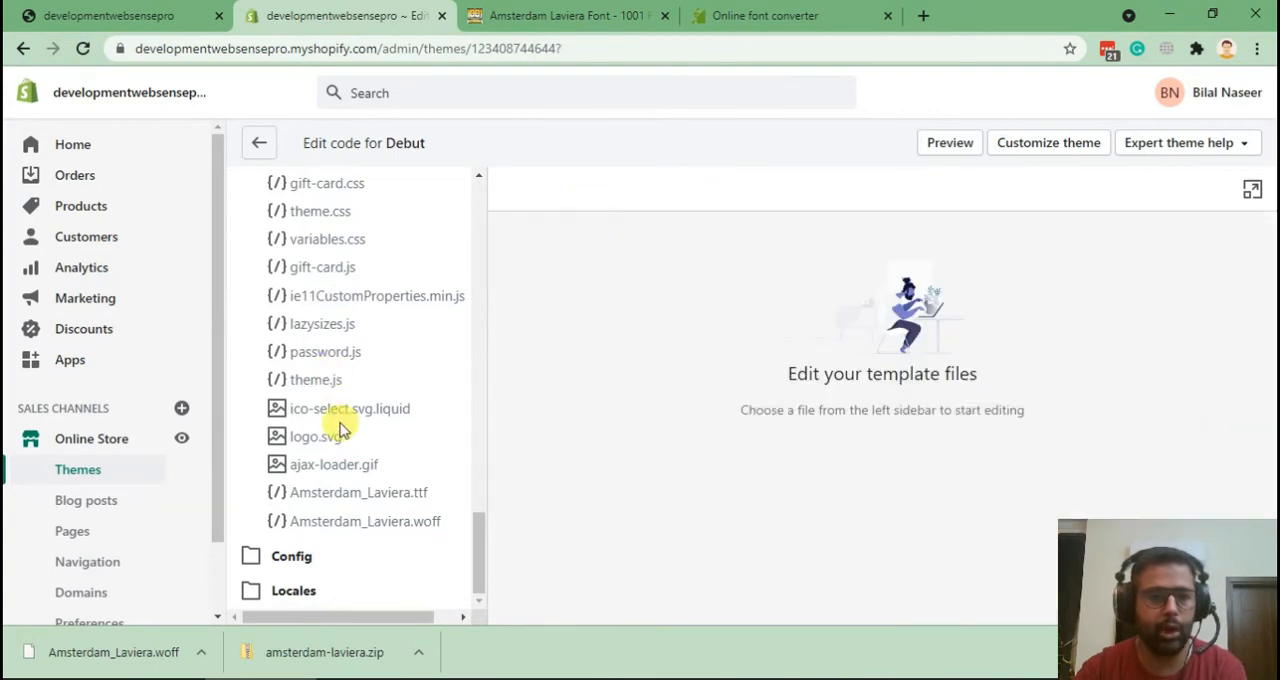
{"action": "scroll", "coordinate": [339, 428], "scroll_direction": "up", "scroll_amount": 5}
{"action": "scroll", "coordinate": [339, 420], "scroll_direction": "up", "scroll_amount": 5}
{"action": "scroll", "coordinate": [339, 400], "scroll_direction": "up", "scroll_amount": 5}
{"action": "scroll", "coordinate": [350, 250], "scroll_direction": "up", "scroll_amount": 3}
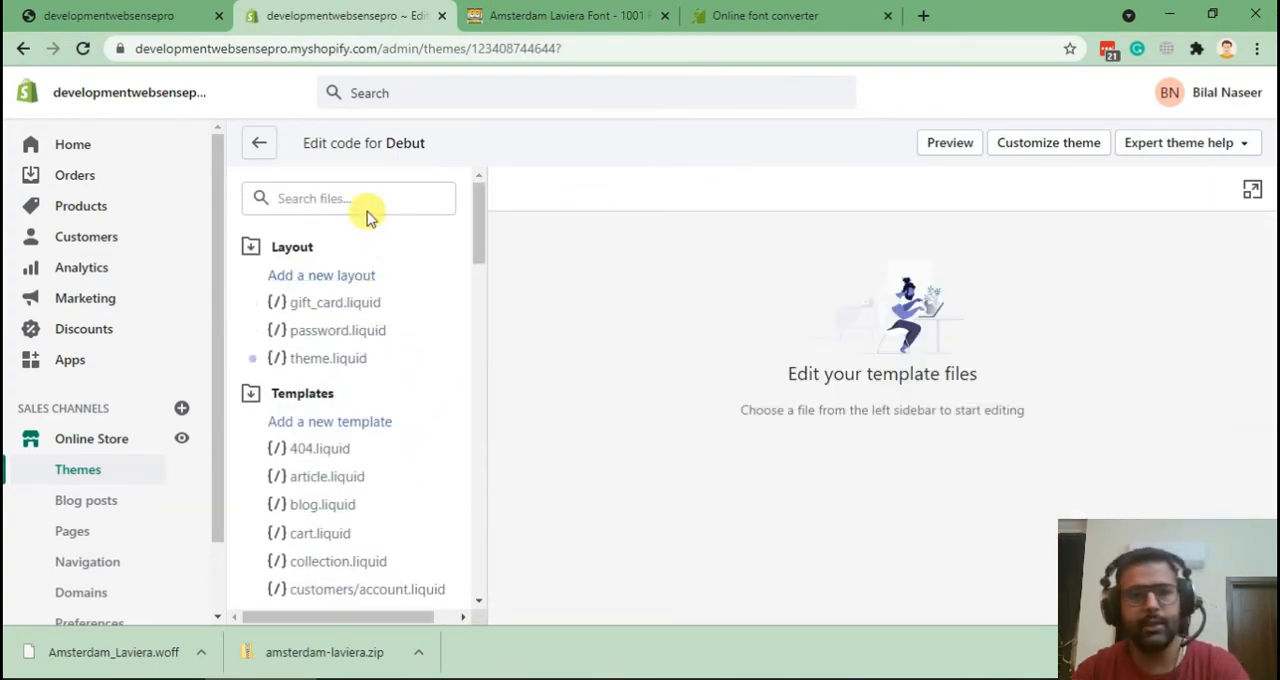
{"action": "left_click", "coordinate": [372, 200]}
{"action": "type", "text": "css"}
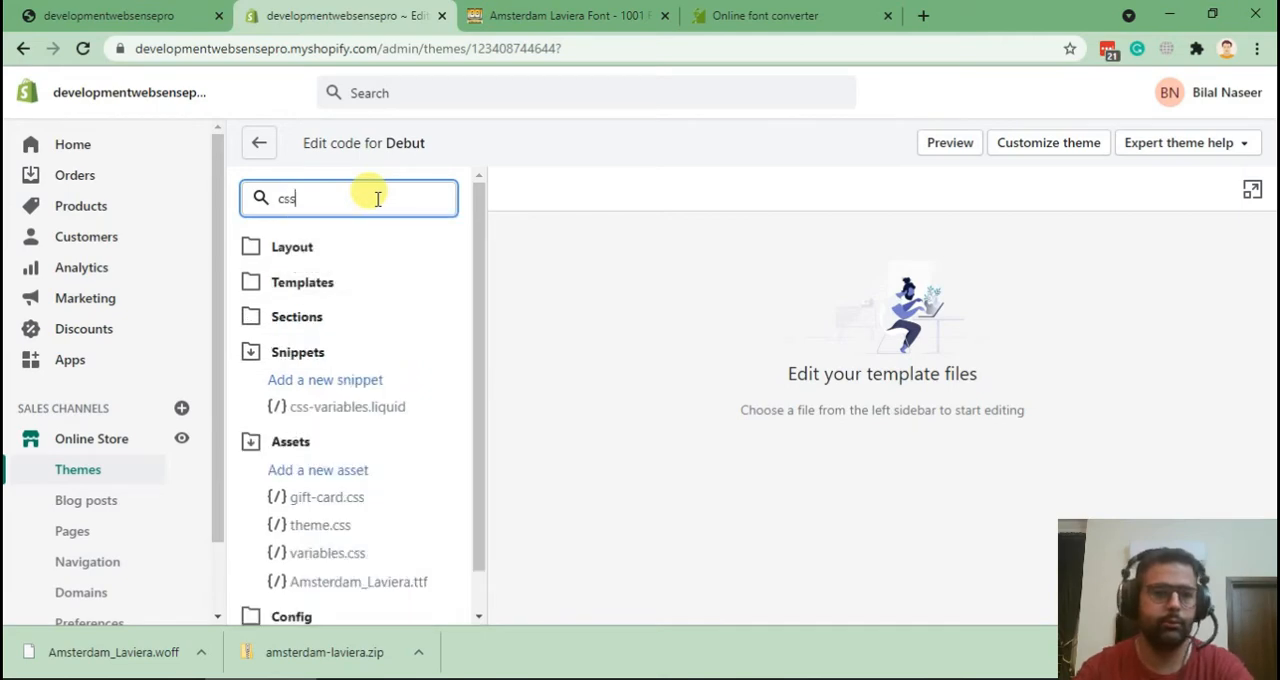
{"action": "scroll", "coordinate": [410, 390], "scroll_direction": "down", "scroll_amount": 1}
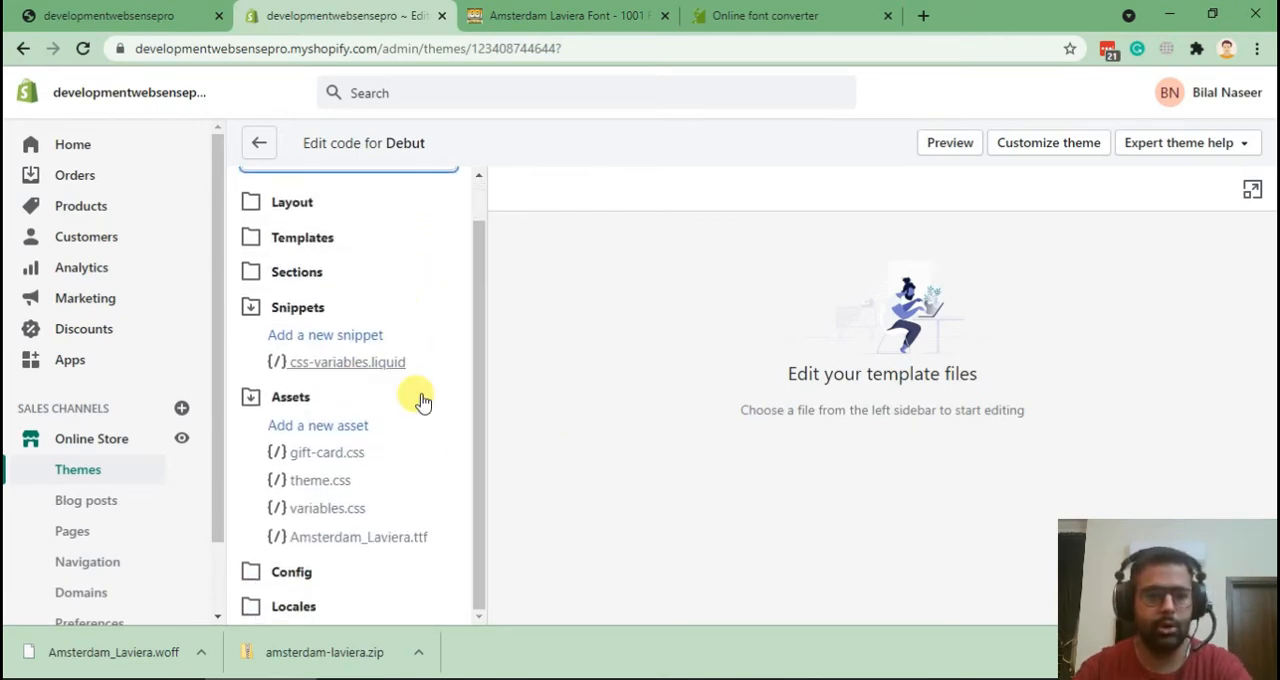
{"action": "left_click", "coordinate": [318, 481]}
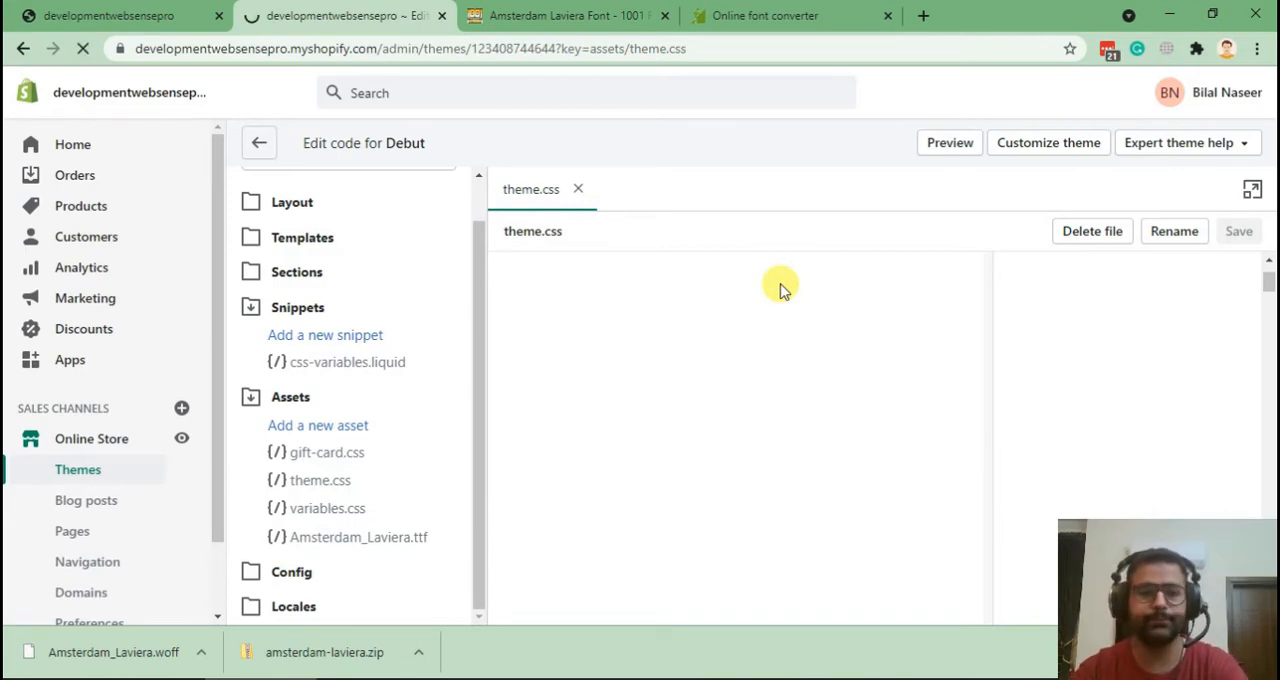
Step: Reload theme.css and prepare blank lines under a CSS-style custom css comment at the file's end
{"action": "key", "text": "F5"}
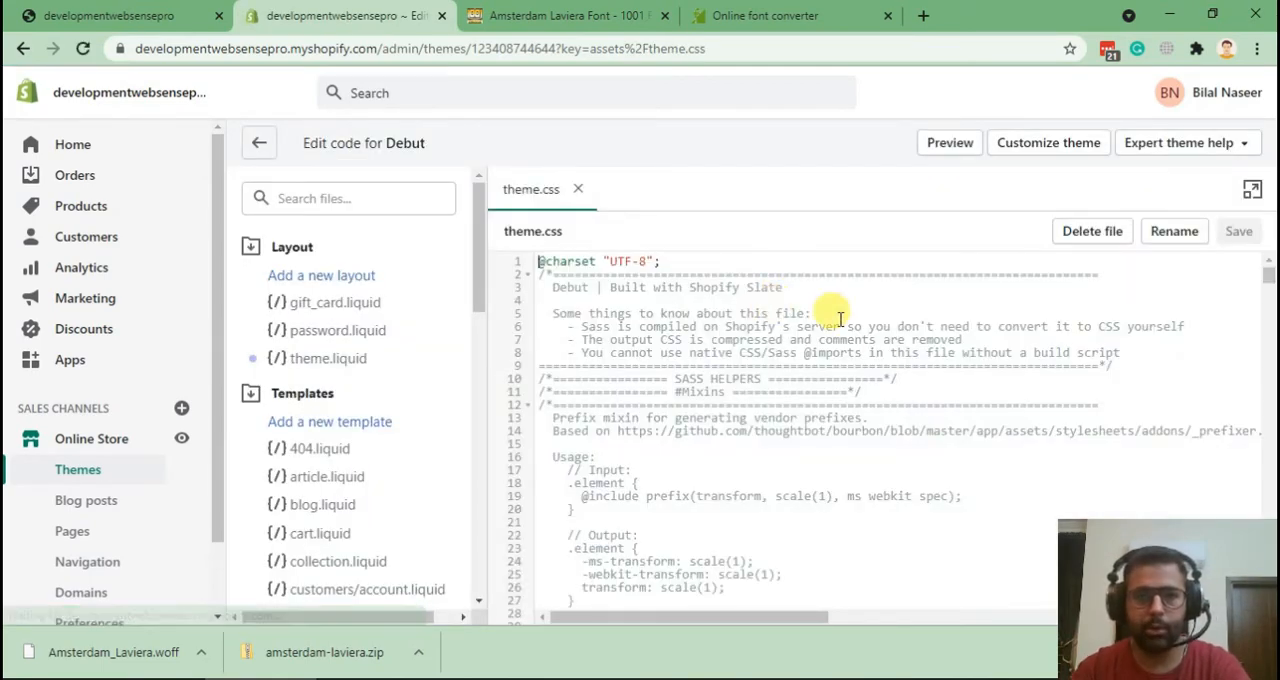
{"action": "scroll", "coordinate": [840, 319], "scroll_direction": "down", "scroll_amount": 5}
{"action": "scroll", "coordinate": [840, 319], "scroll_direction": "down", "scroll_amount": 10}
{"action": "scroll", "coordinate": [840, 319], "scroll_direction": "down", "scroll_amount": 8}
{"action": "scroll", "coordinate": [840, 319], "scroll_direction": "down", "scroll_amount": 10}
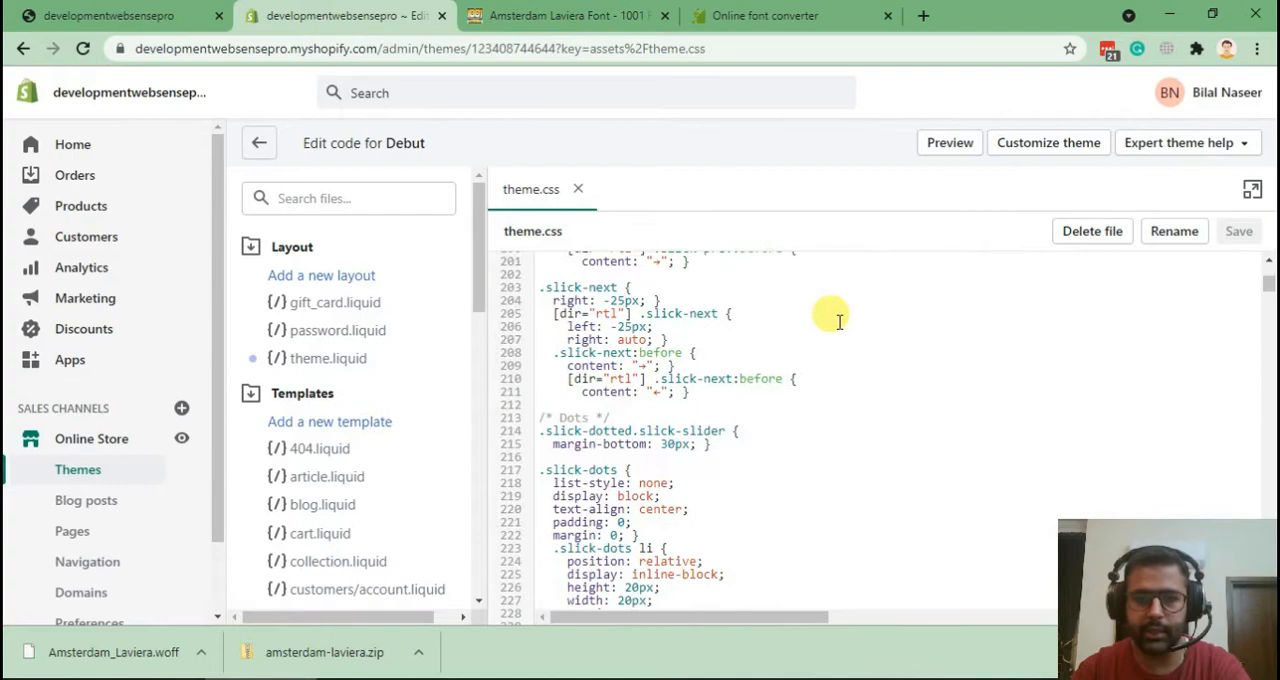
{"action": "scroll", "coordinate": [840, 319], "scroll_direction": "down", "scroll_amount": 8}
{"action": "left_click_drag", "start_coordinate": [1268, 290], "coordinate": [1268, 600]}
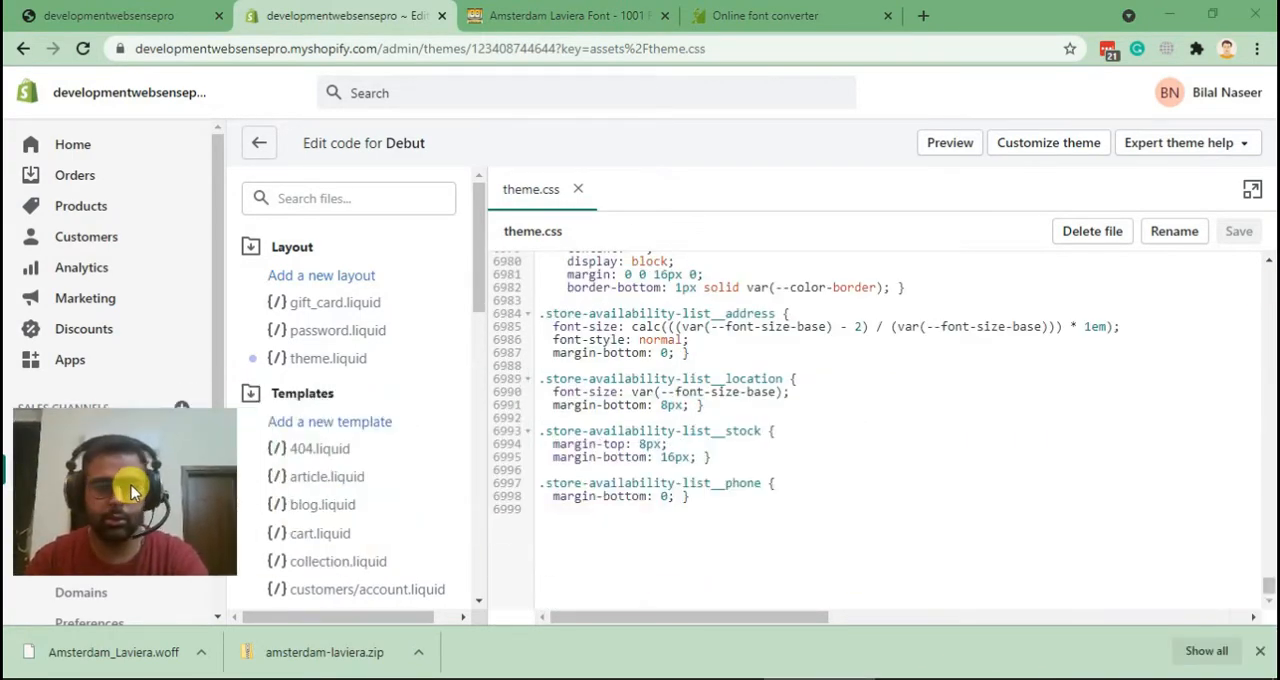
{"action": "left_click", "coordinate": [615, 527]}
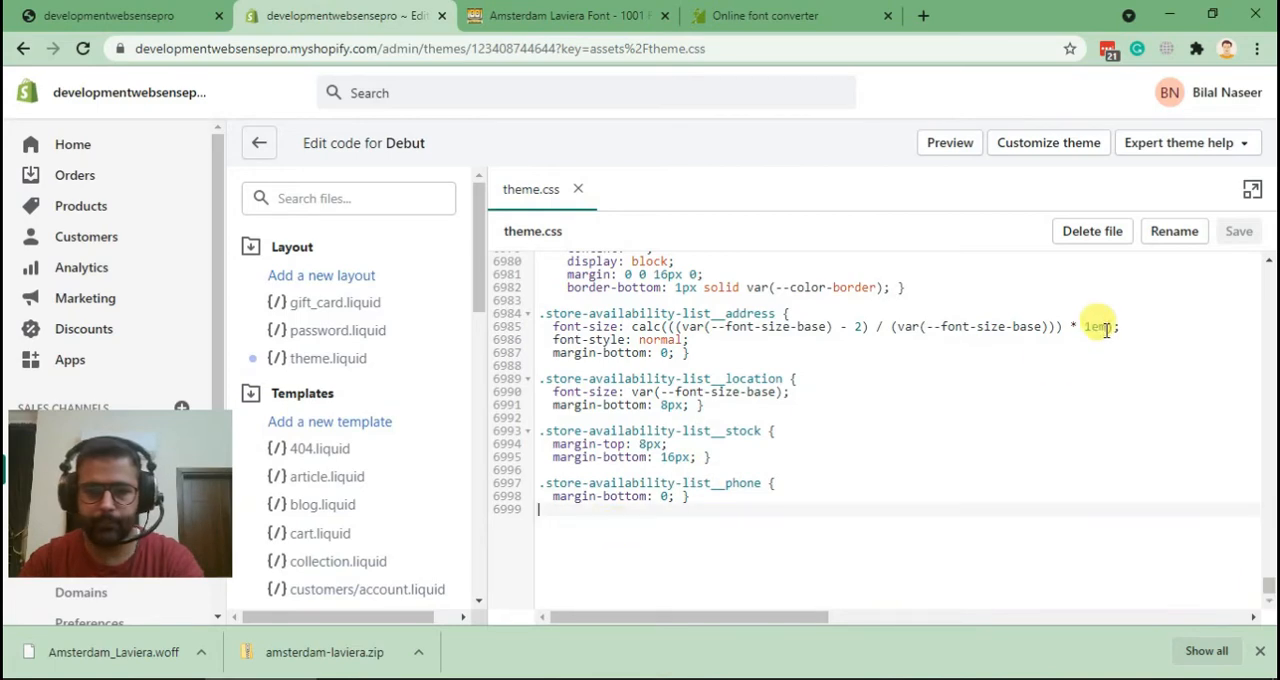
{"action": "key", "text": "Return"}
{"action": "type", "text": "//"}
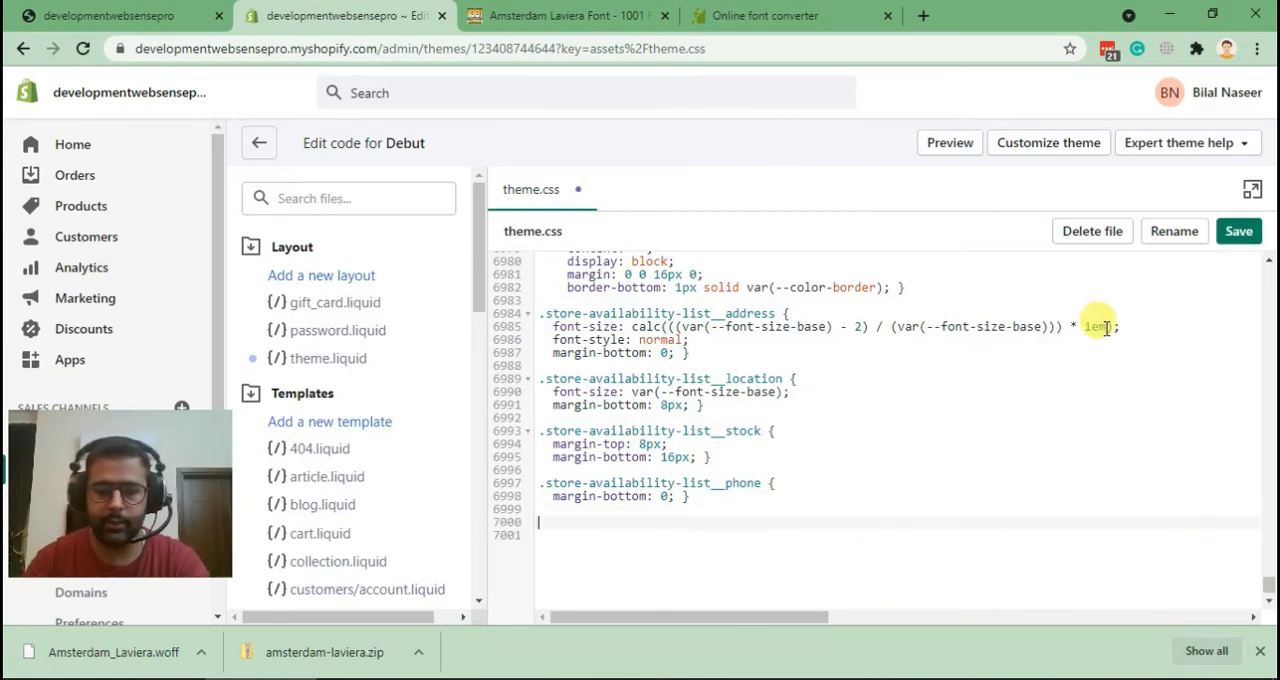
{"action": "type", "text": " My"}
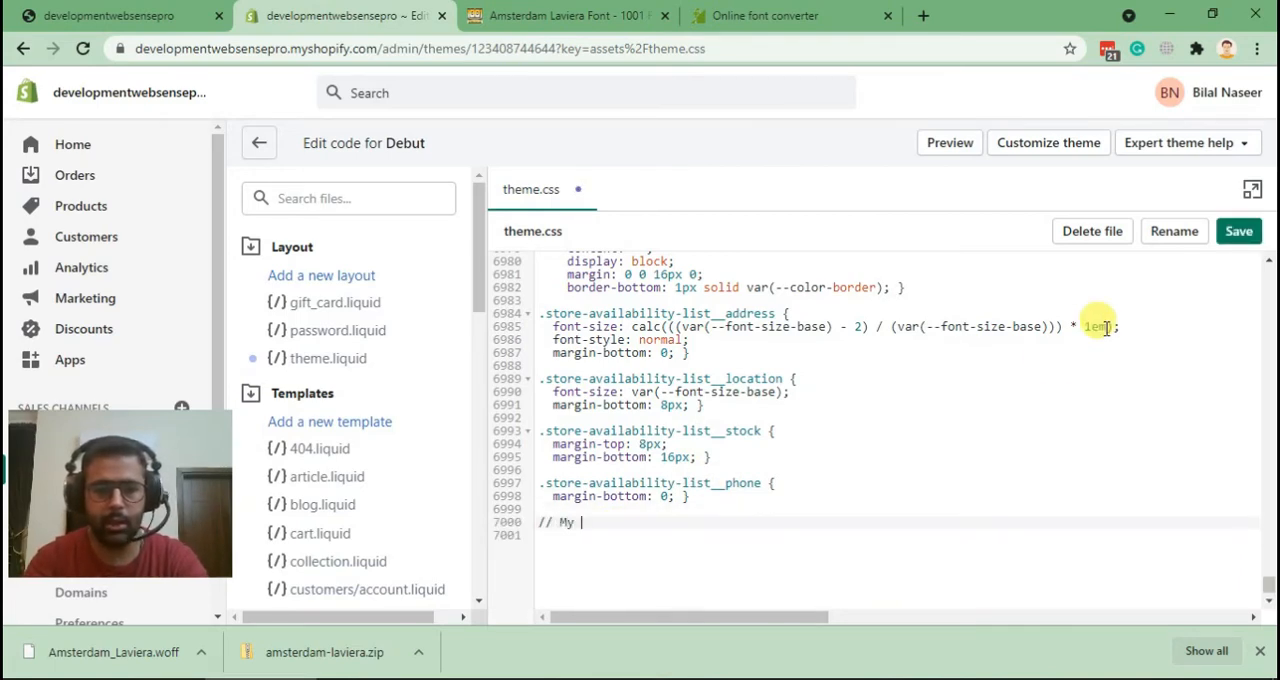
{"action": "type", "text": " custom css"}
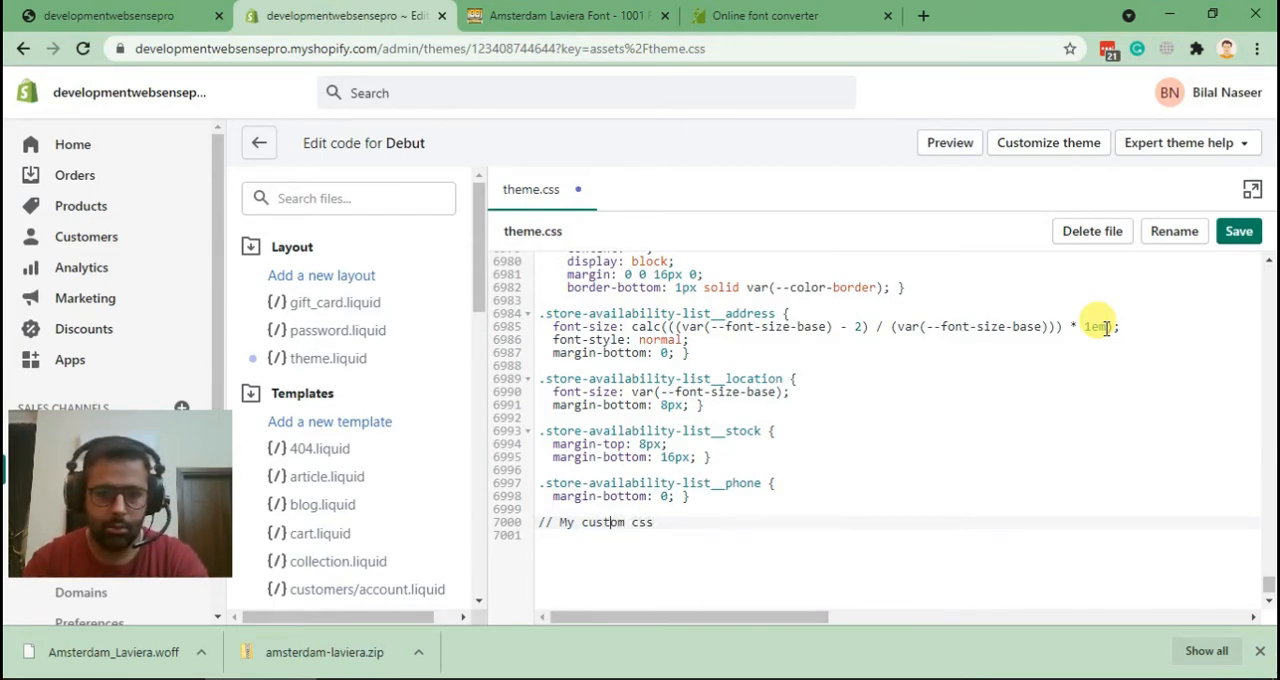
{"action": "key", "text": "BackSpace"}
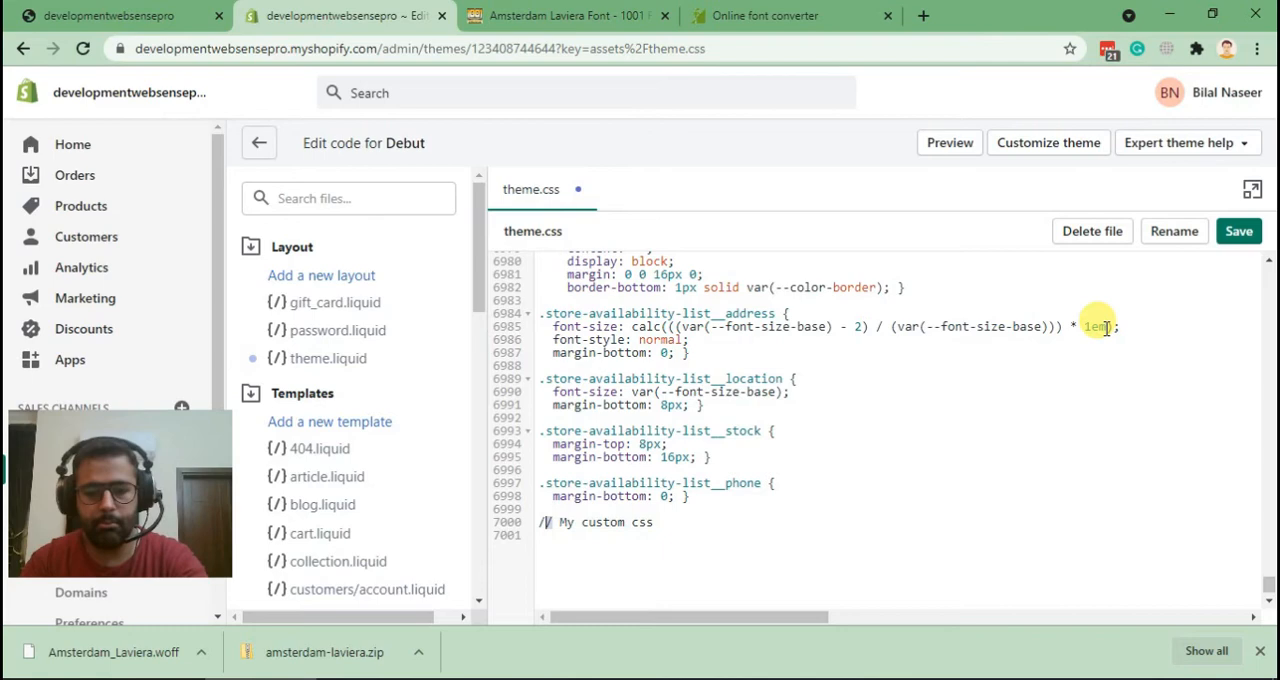
{"action": "type", "text": "*"}
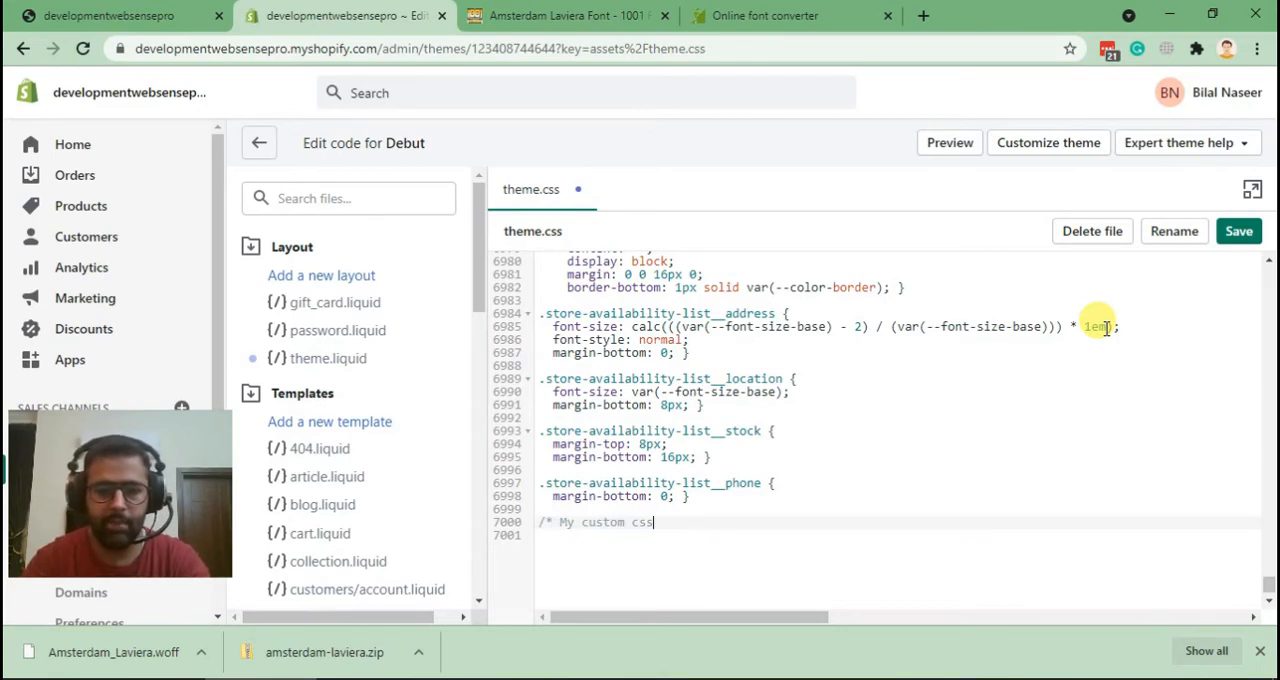
{"action": "type", "text": " */"}
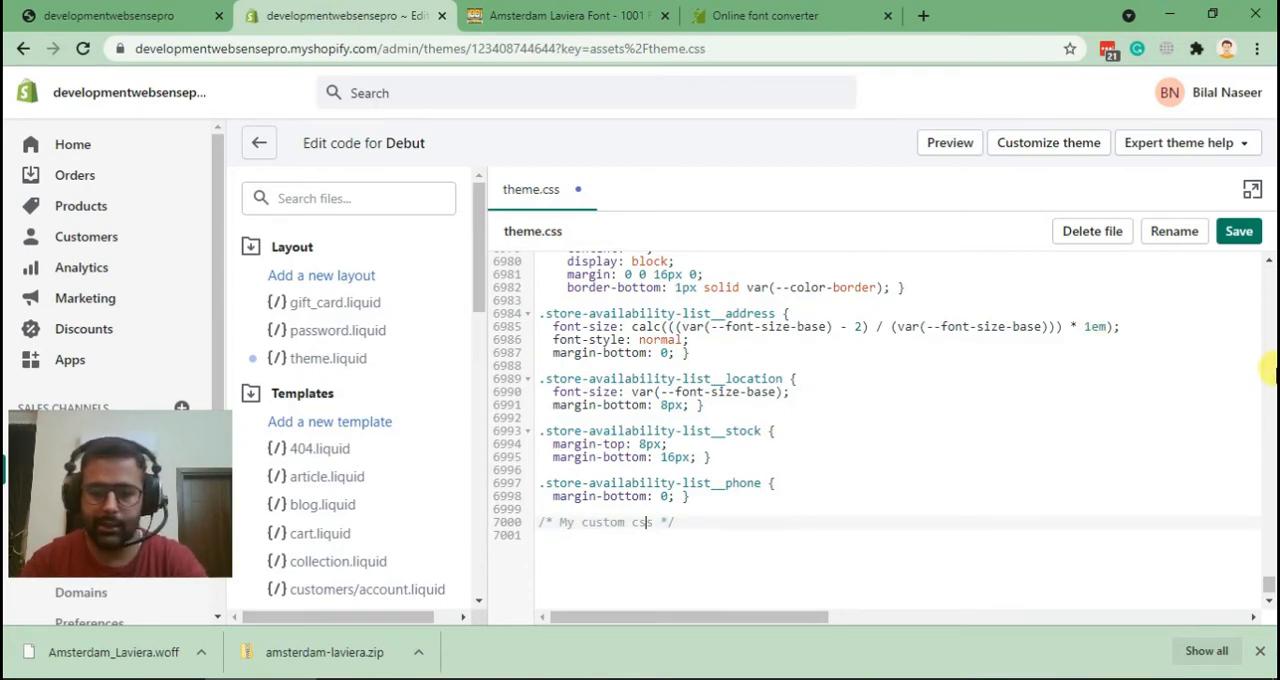
{"action": "key", "text": "shift+Home"}
{"action": "key", "text": "End"}
{"action": "key", "text": "Return"}
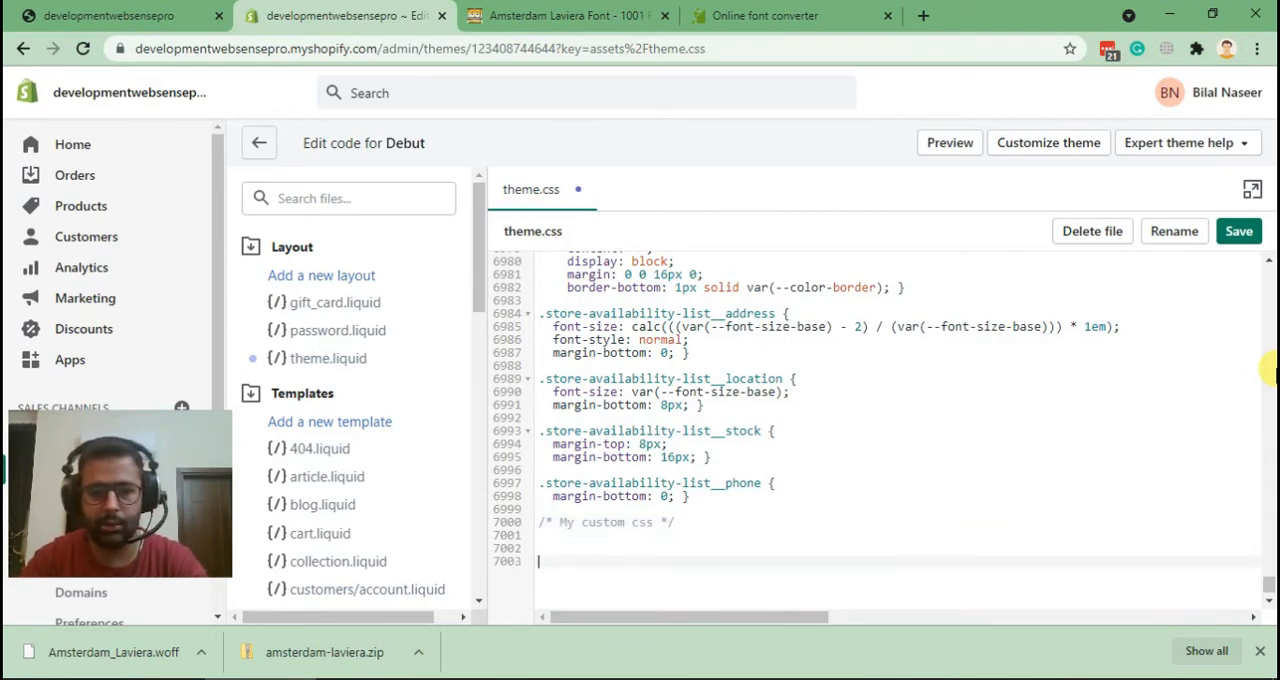
{"action": "key", "text": "Return"}
{"action": "key", "text": "Return"}
{"action": "key", "text": "Up"}
{"action": "key", "text": "Up"}
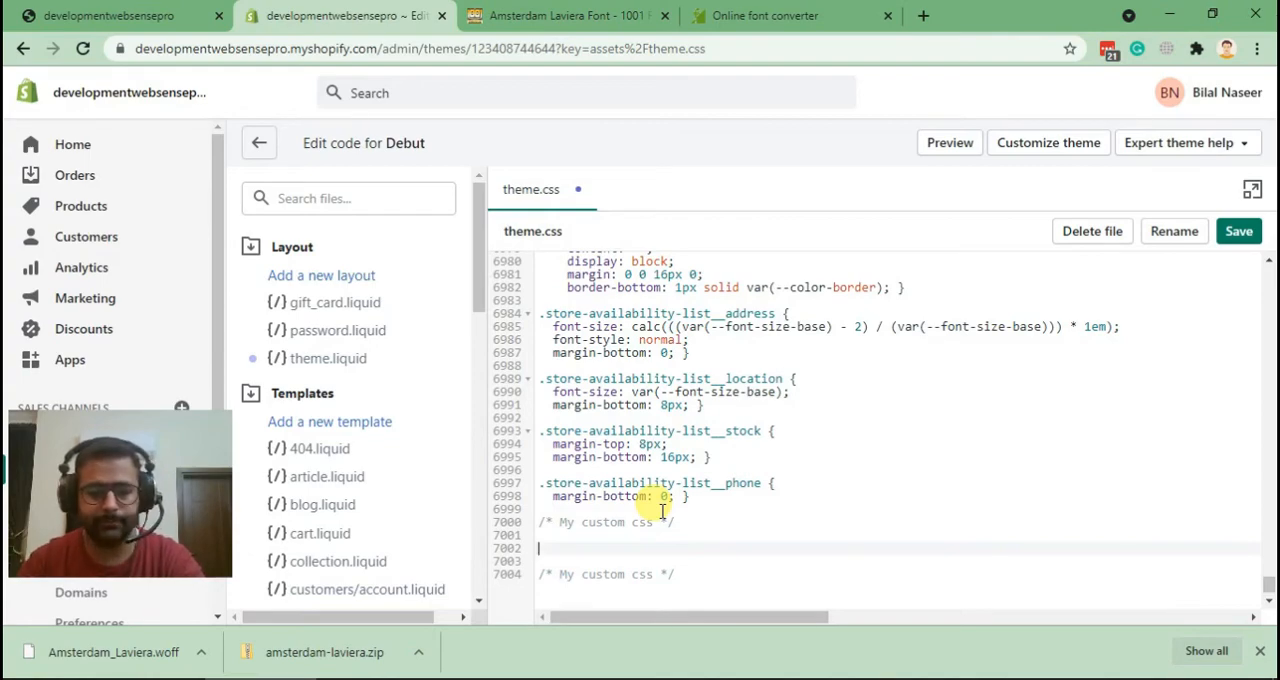
{"action": "key", "text": "alt+Tab"}
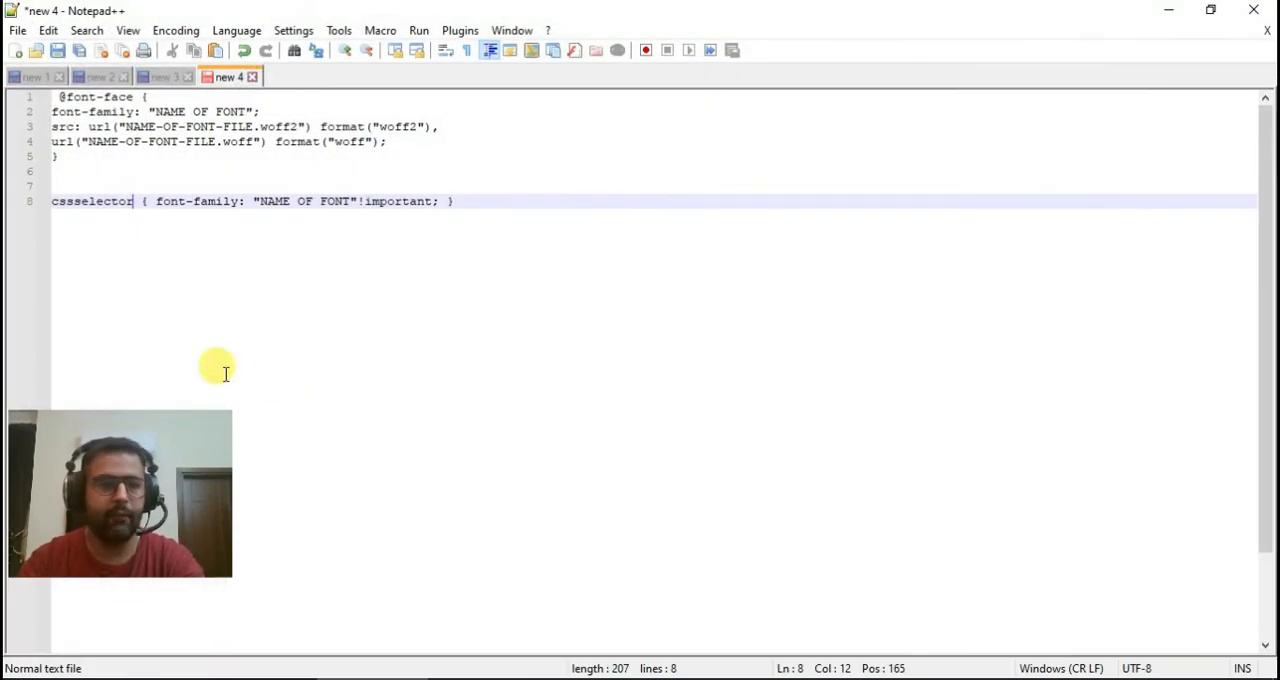
{"action": "left_click_drag", "start_coordinate": [60, 157], "coordinate": [18, 95]}
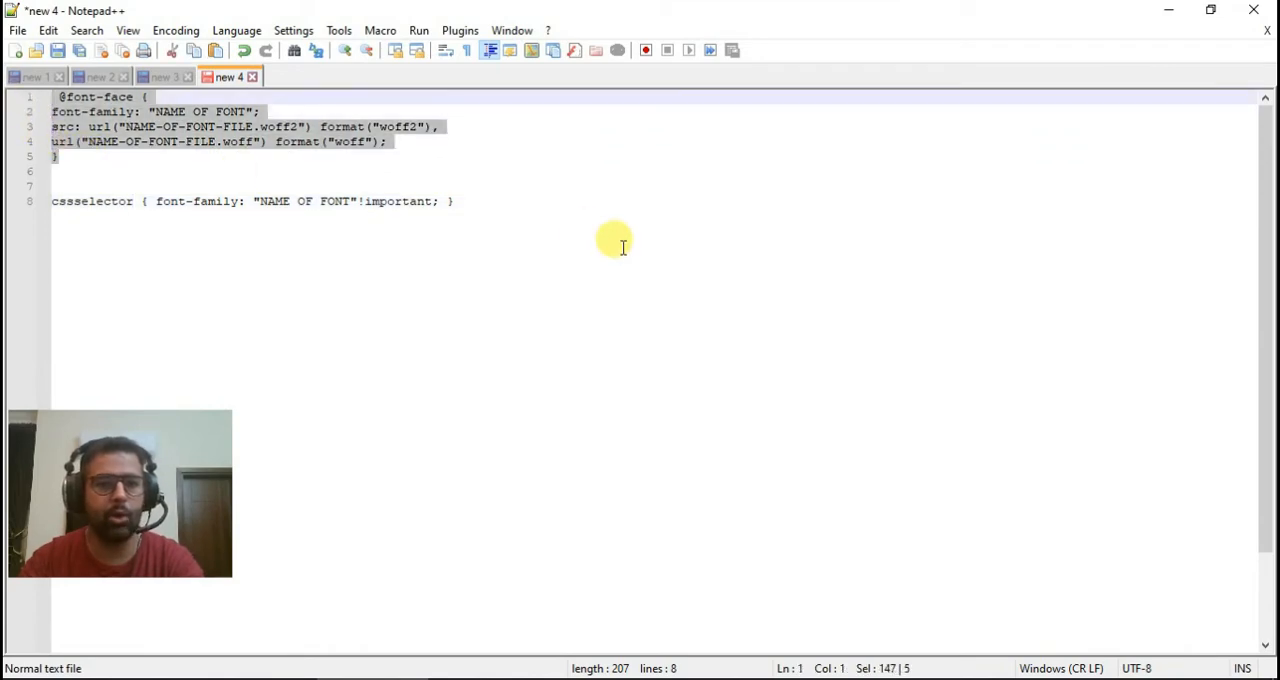
{"action": "key", "text": "ctrl+c"}
{"action": "left_click", "coordinate": [415, 621]}
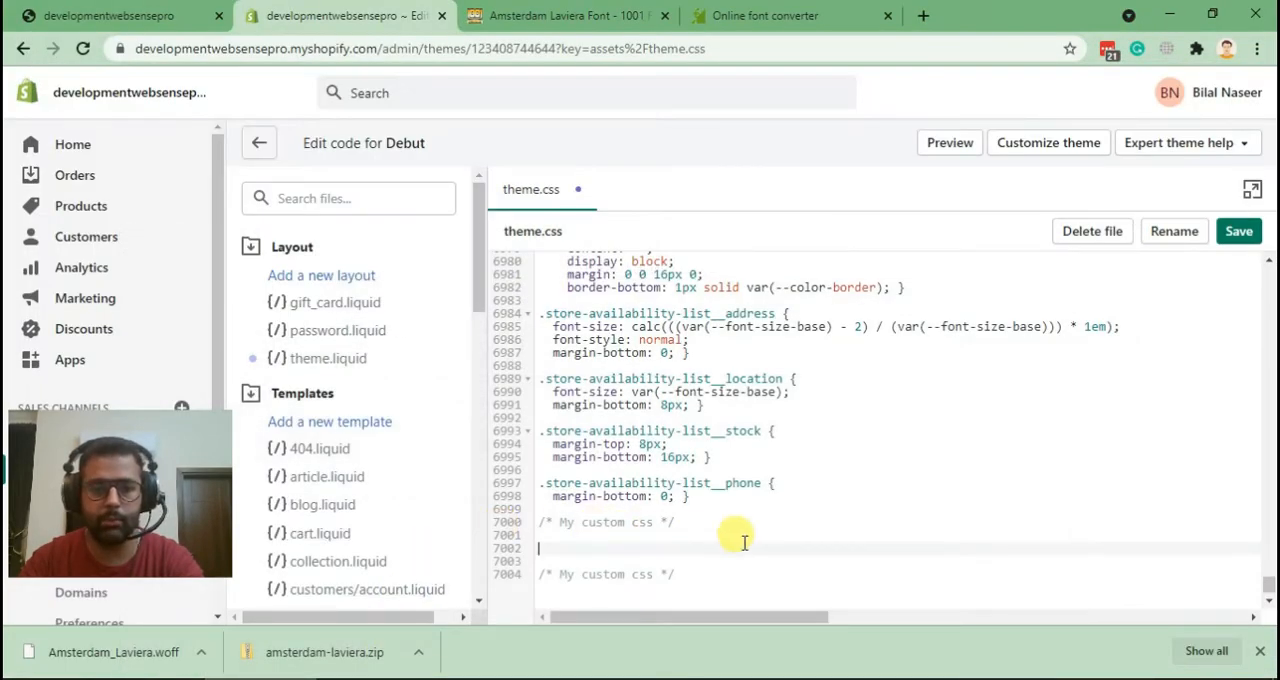
{"action": "key", "text": "ctrl+v"}
{"action": "scroll", "coordinate": [920, 300], "scroll_direction": "down", "scroll_amount": 3}
{"action": "left_click", "coordinate": [681, 444]}
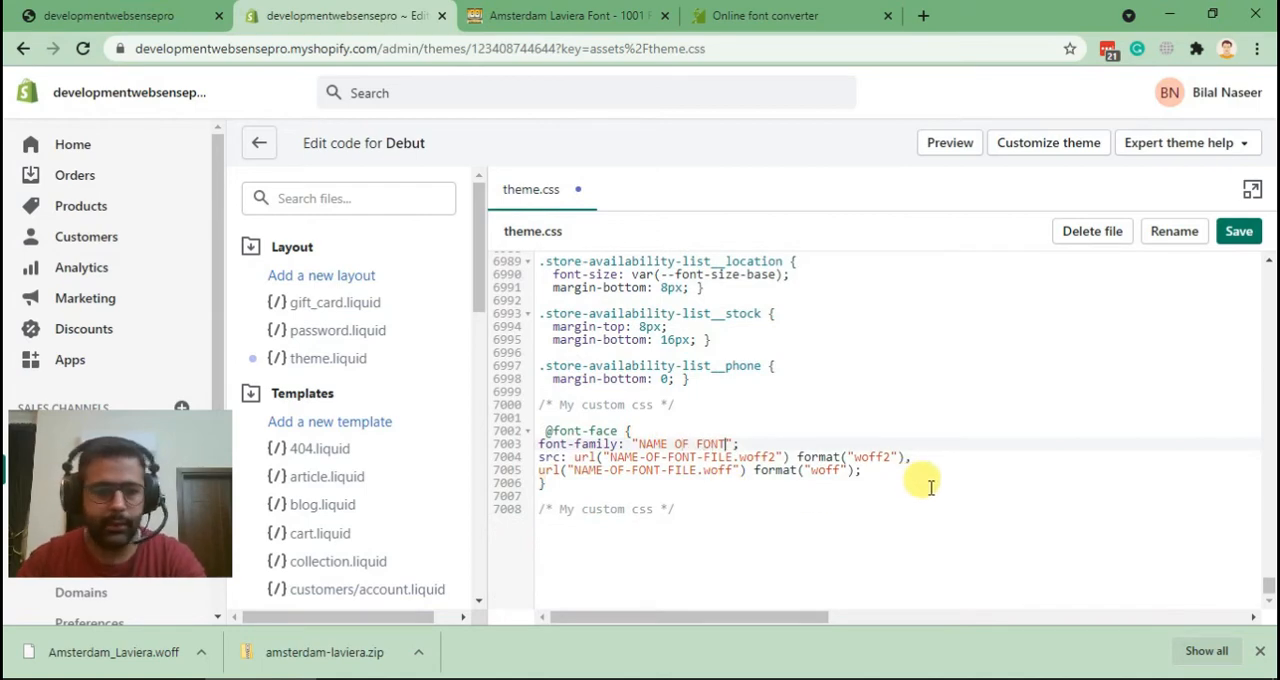
{"action": "key", "text": "shift+Left"}
{"action": "key", "text": "shift+Left"}
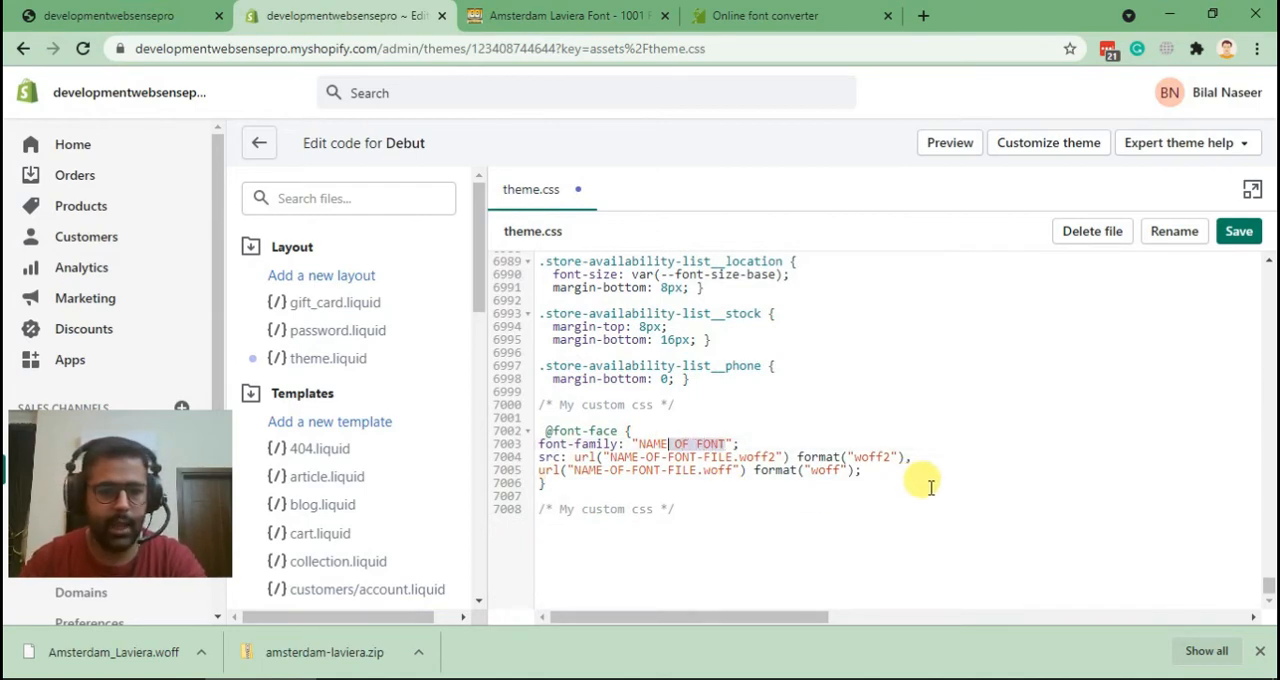
{"action": "type", "text": "amsterdam"}
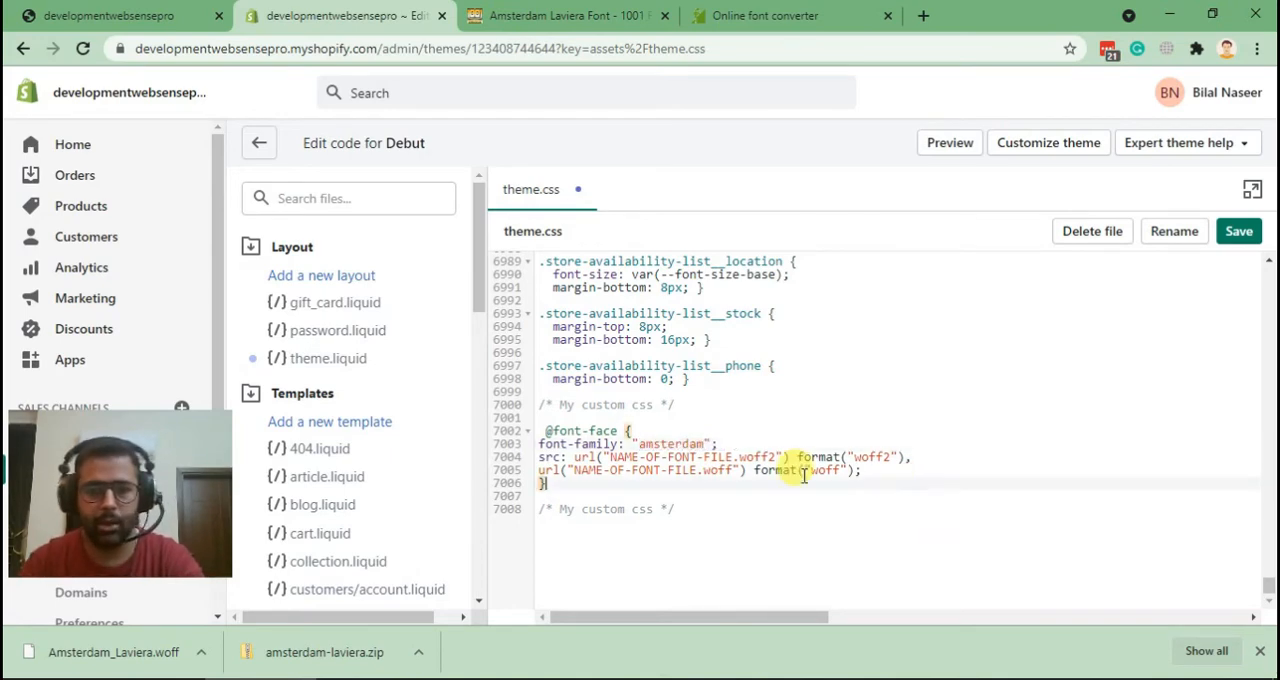
{"action": "left_click", "coordinate": [617, 457]}
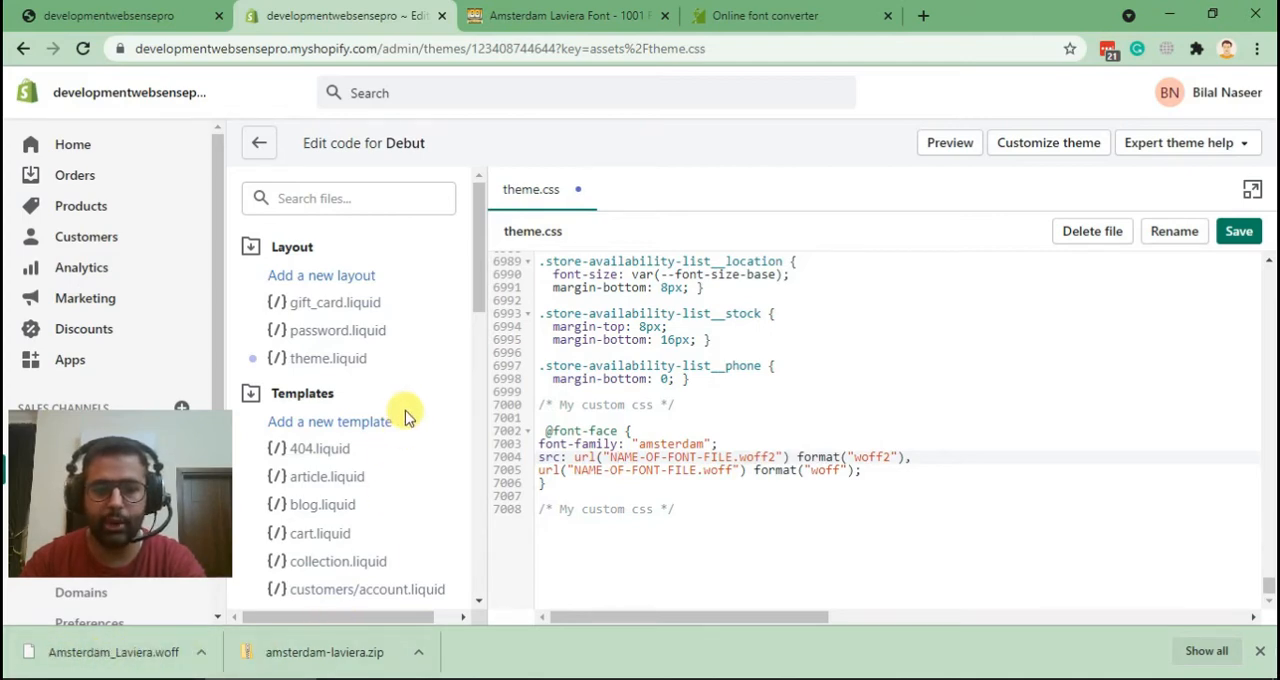
{"action": "scroll", "coordinate": [440, 390], "scroll_direction": "down", "scroll_amount": 5}
{"action": "scroll", "coordinate": [440, 390], "scroll_direction": "down", "scroll_amount": 5}
{"action": "scroll", "coordinate": [443, 408], "scroll_direction": "down", "scroll_amount": 3}
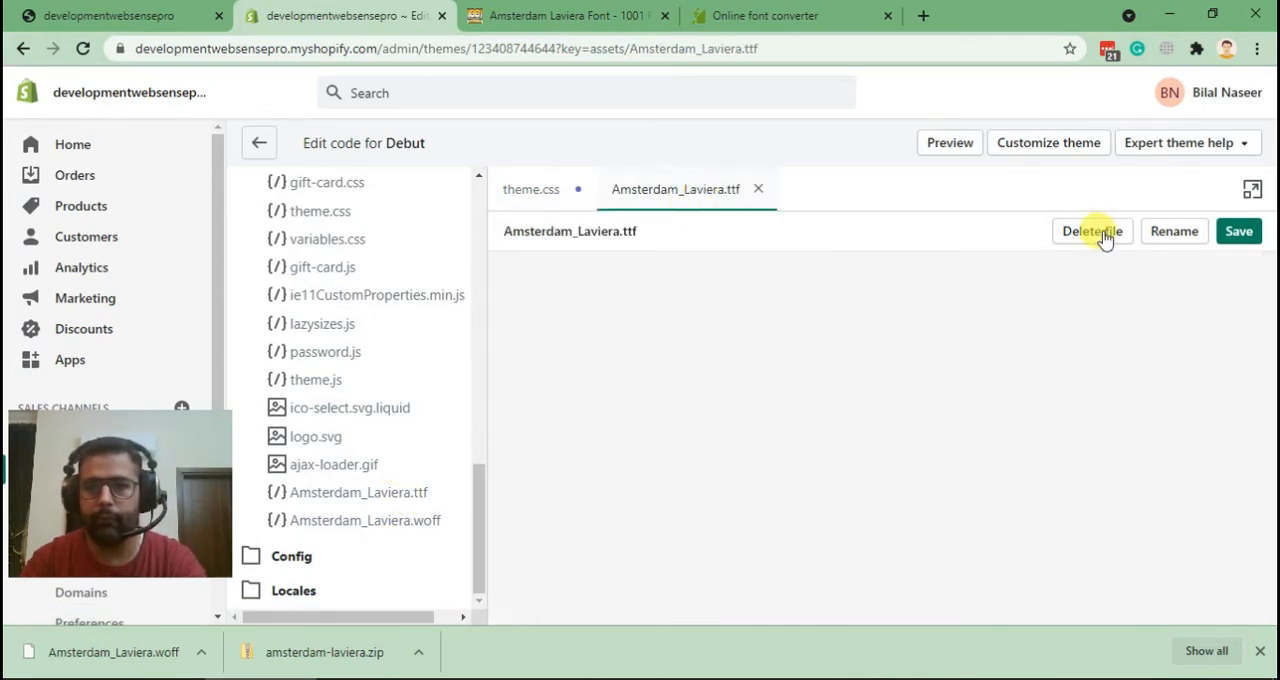
Step: Copy the Amsterdam_Laviera.woff asset's file name via Rename and return to theme.css
{"action": "left_click", "coordinate": [758, 189]}
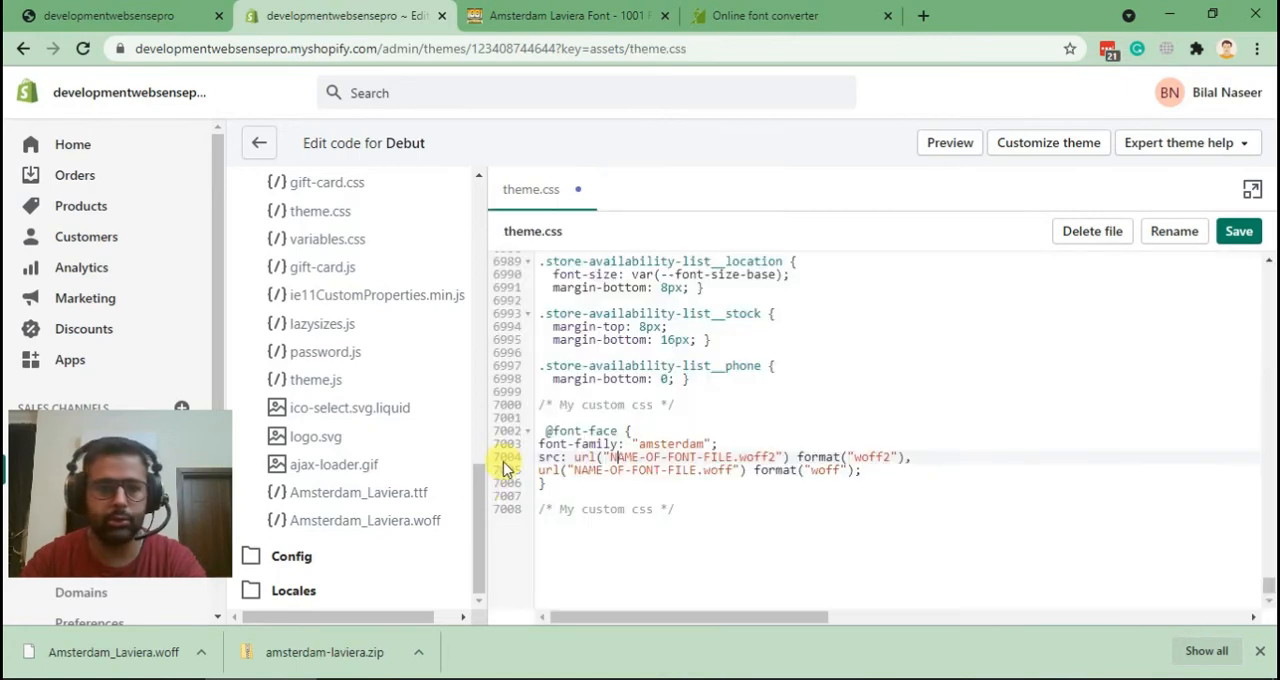
{"action": "left_click", "coordinate": [410, 520]}
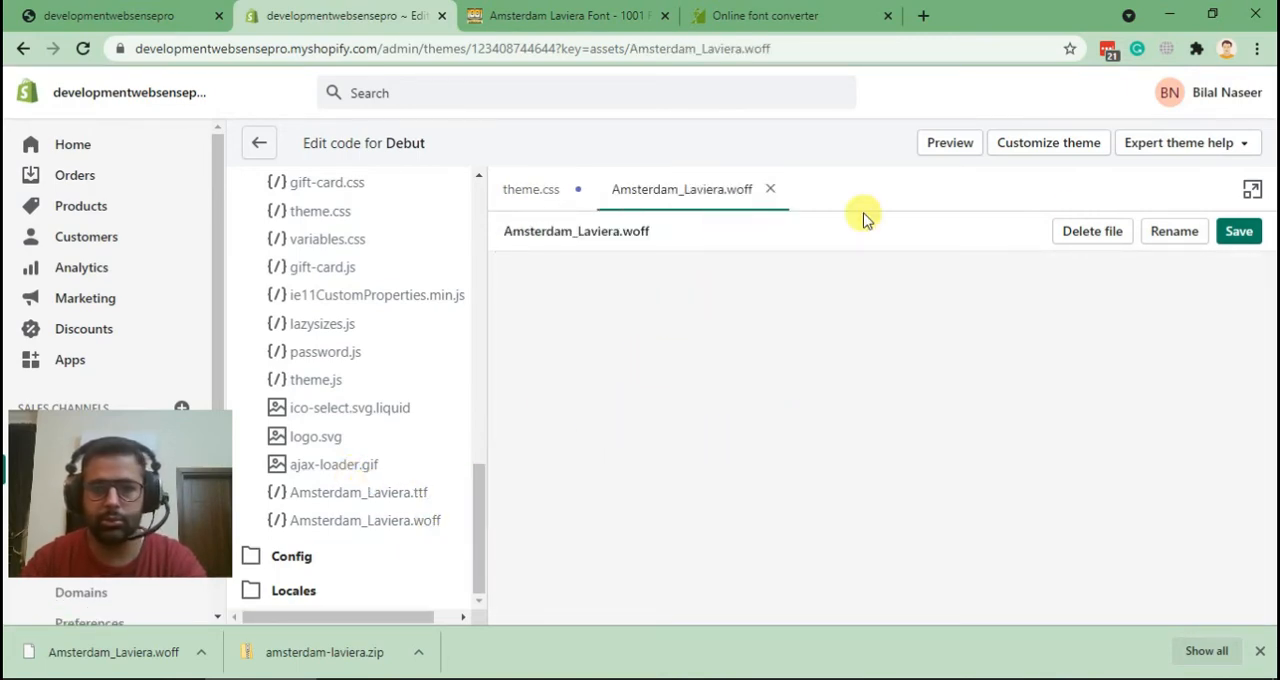
{"action": "left_click", "coordinate": [1174, 231]}
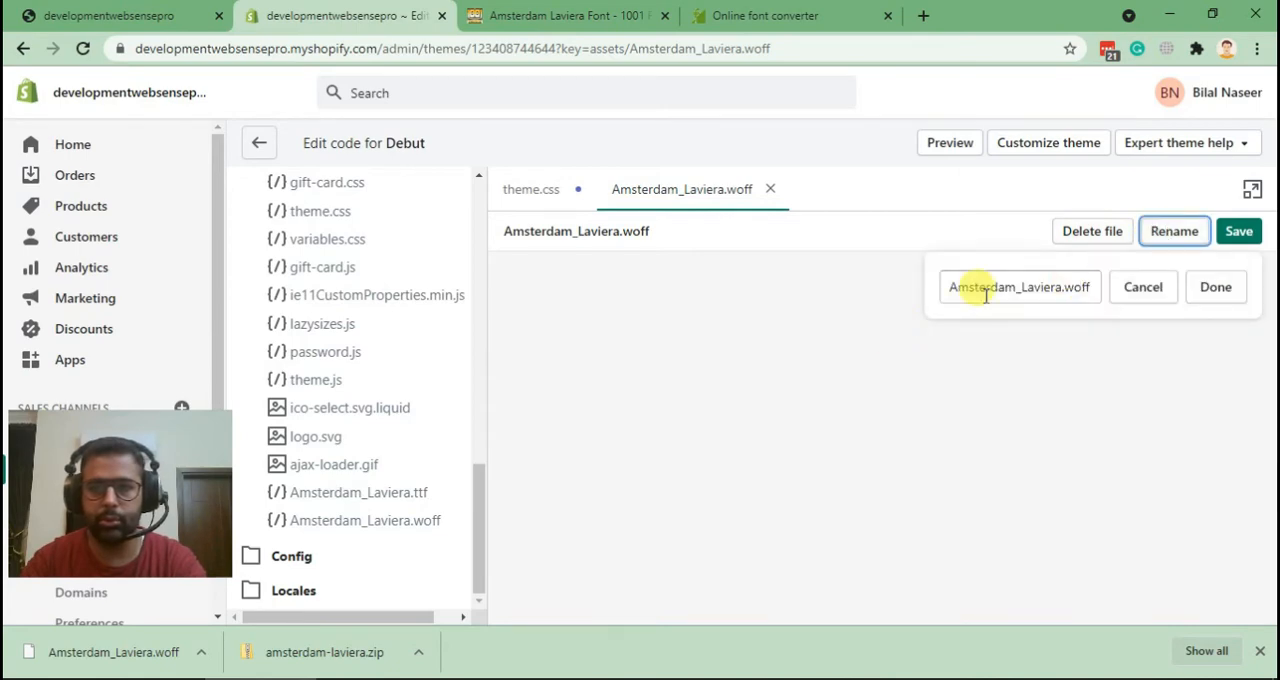
{"action": "double_click", "coordinate": [980, 287]}
{"action": "key", "text": "ctrl+c"}
{"action": "left_click", "coordinate": [531, 189]}
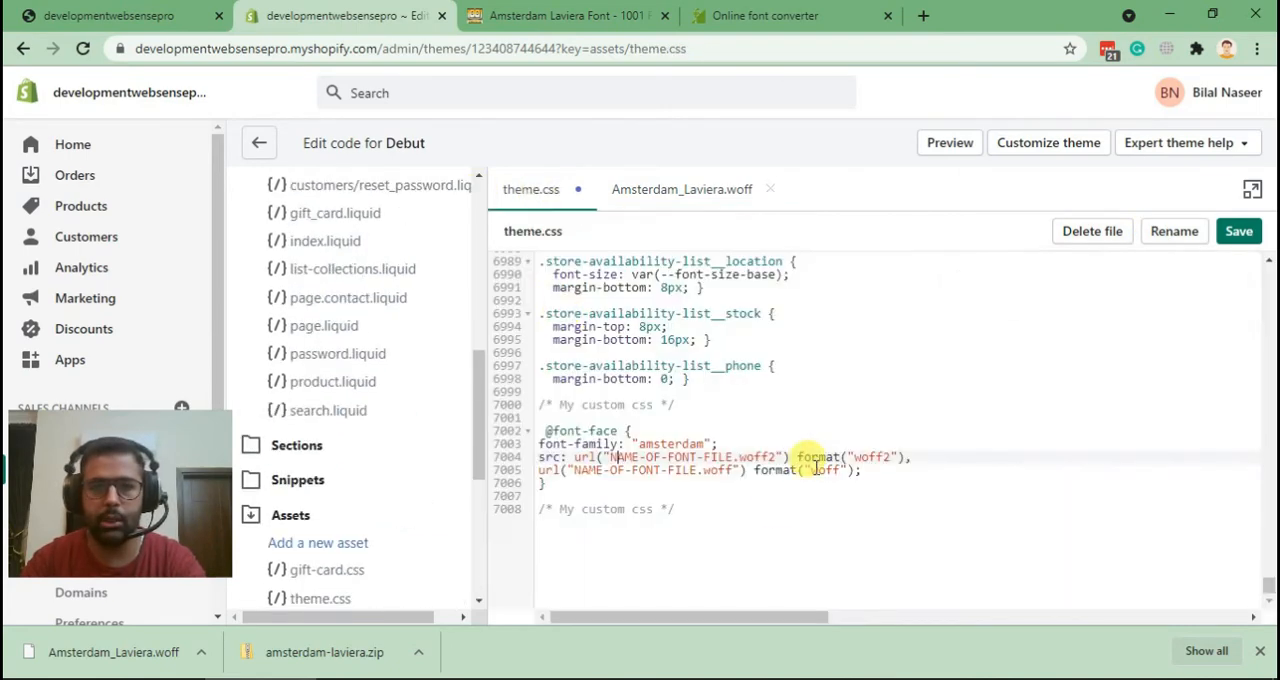
Step: Replace the NAME-OF-FONT-FILE.woff2 placeholder with Amsterdam_Laviera.woff and set format to woff
{"action": "left_click", "coordinate": [770, 457]}
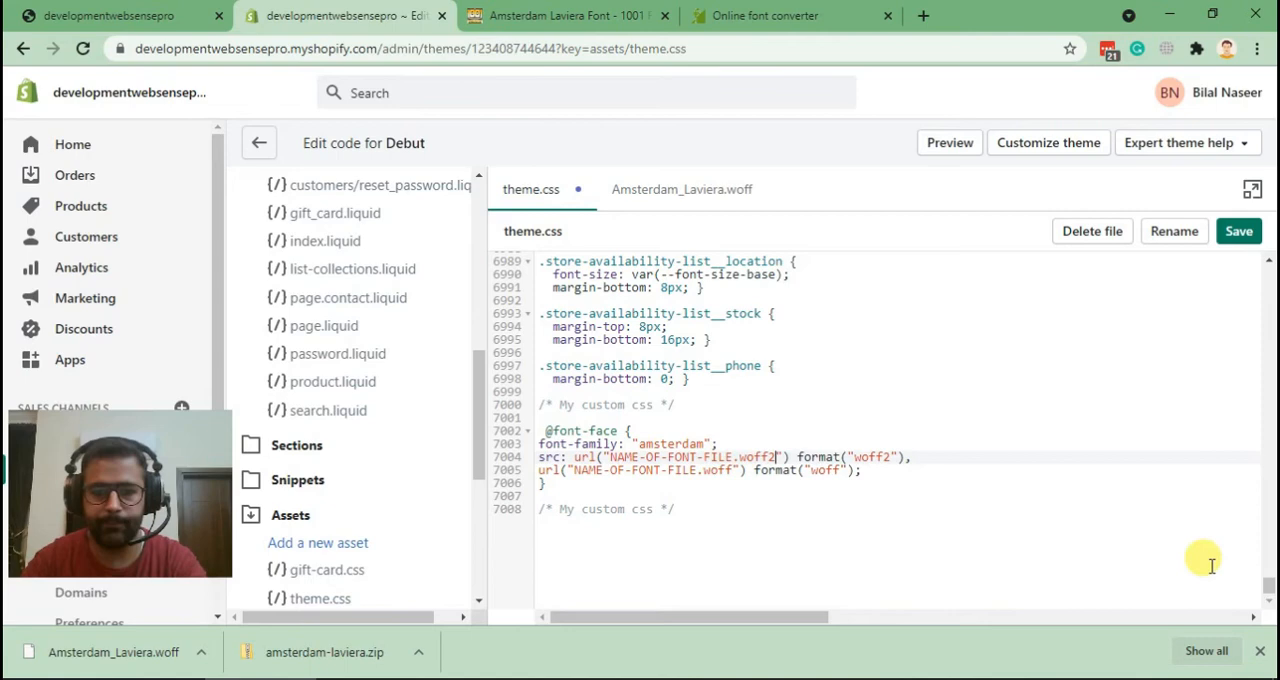
{"action": "key", "text": "shift+Left"}
{"action": "key", "text": "shift+Left"}
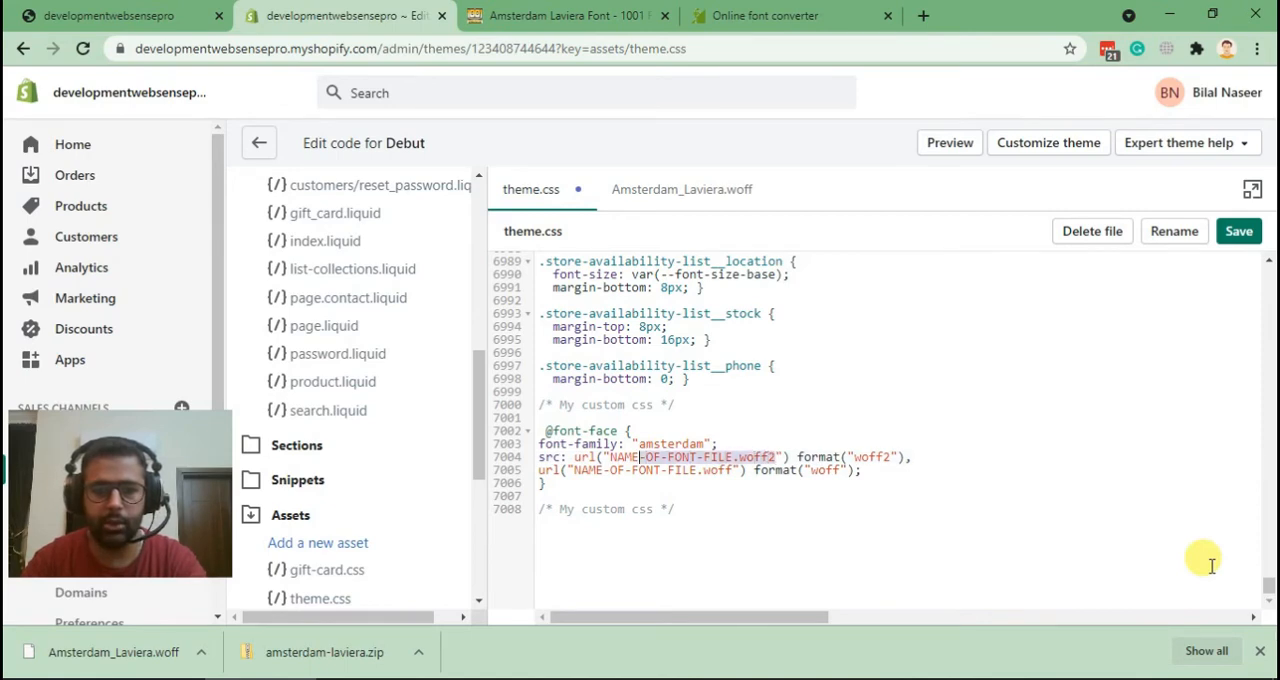
{"action": "key", "text": "ctrl+v"}
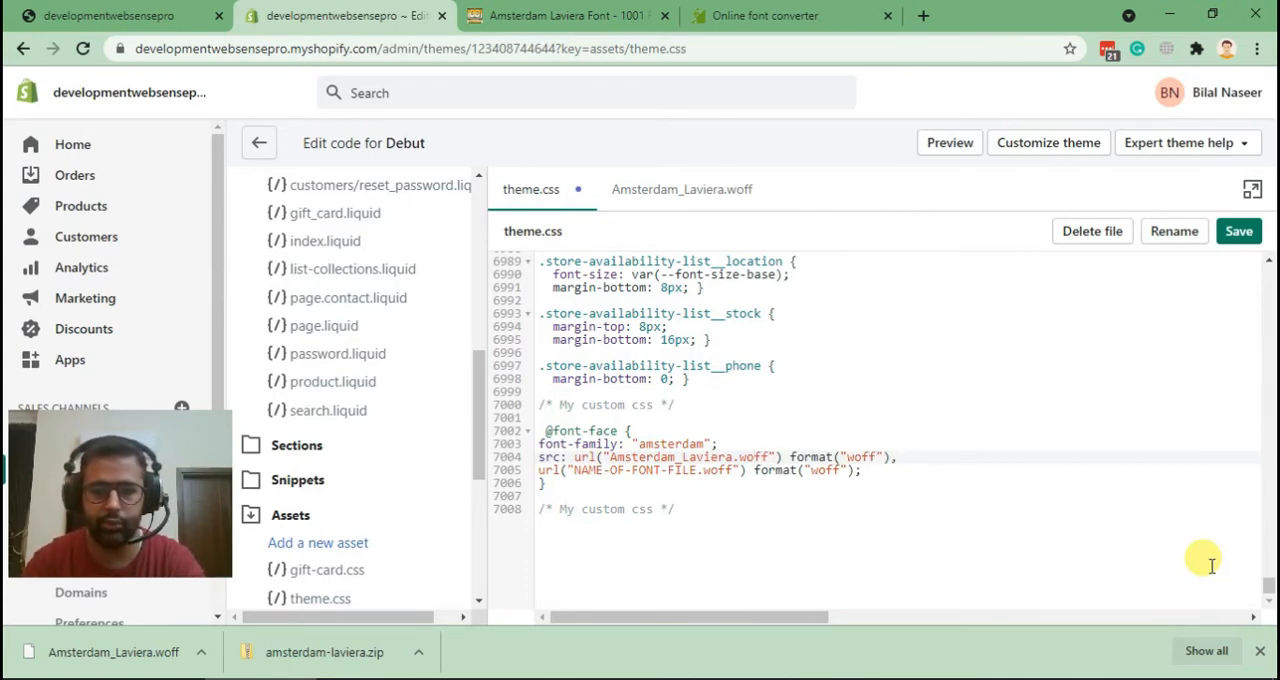
{"action": "key", "text": "shift+Left"}
{"action": "key", "text": "shift+Left"}
{"action": "key", "text": "Right"}
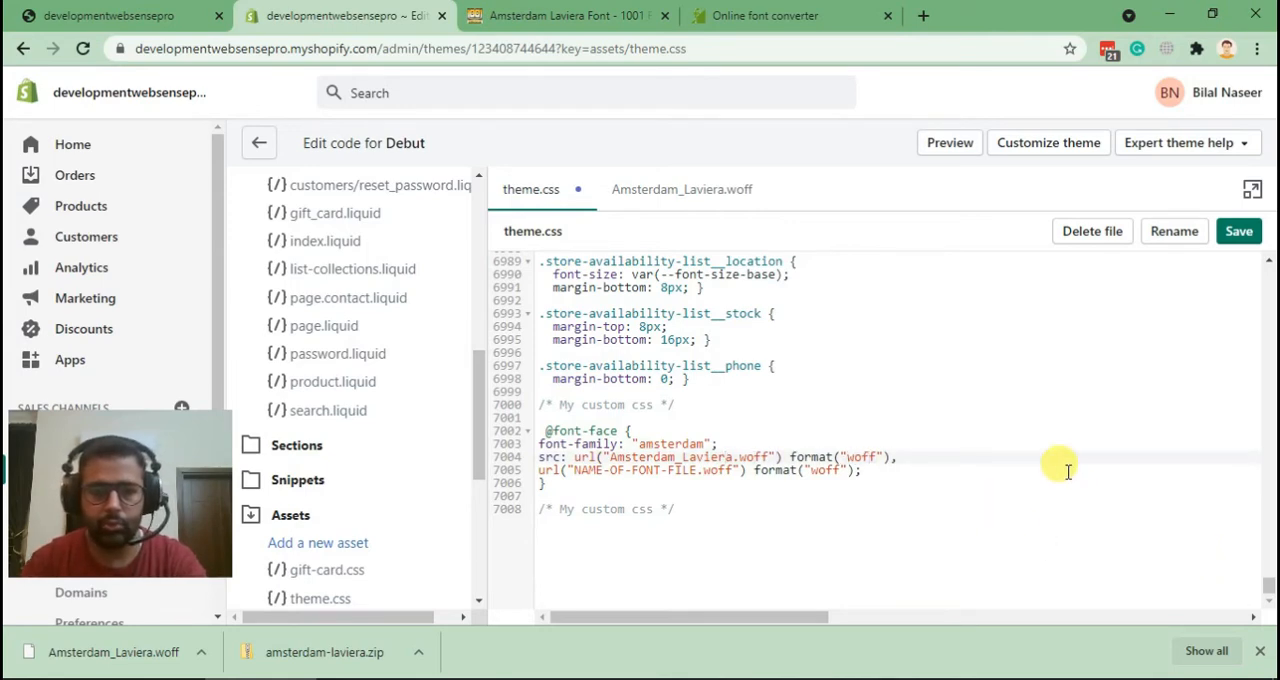
{"action": "left_click", "coordinate": [896, 469]}
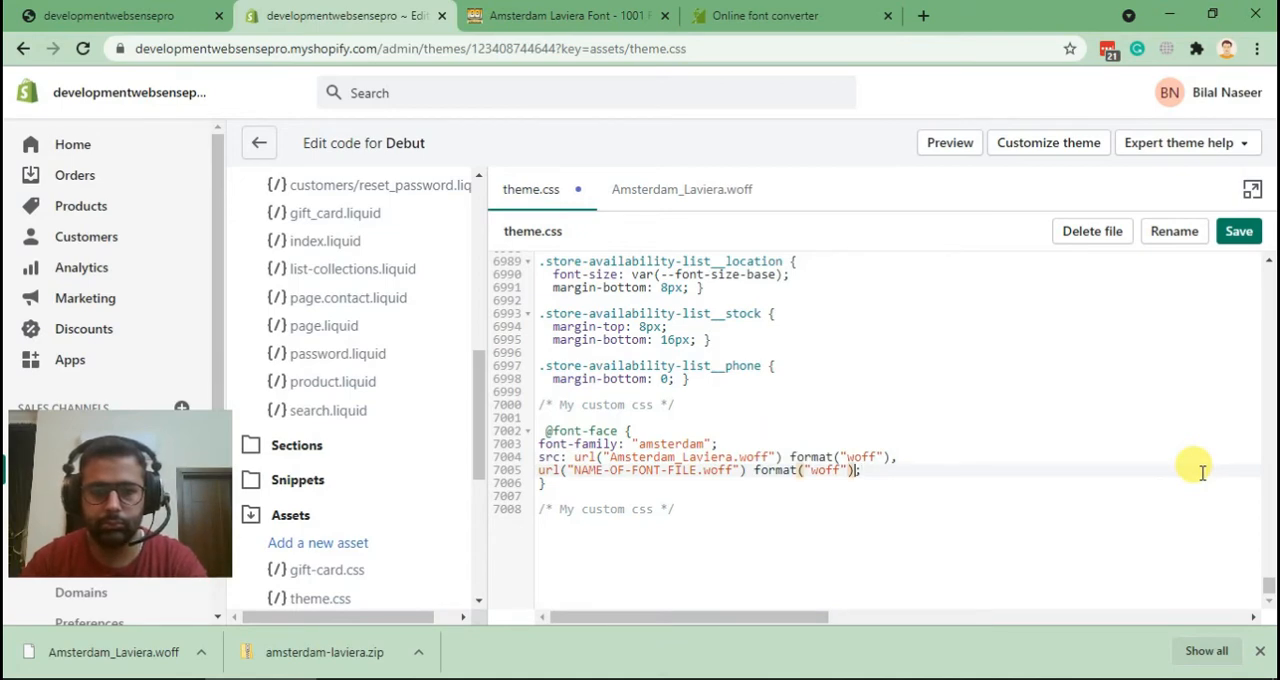
{"action": "key", "text": "shift+Left"}
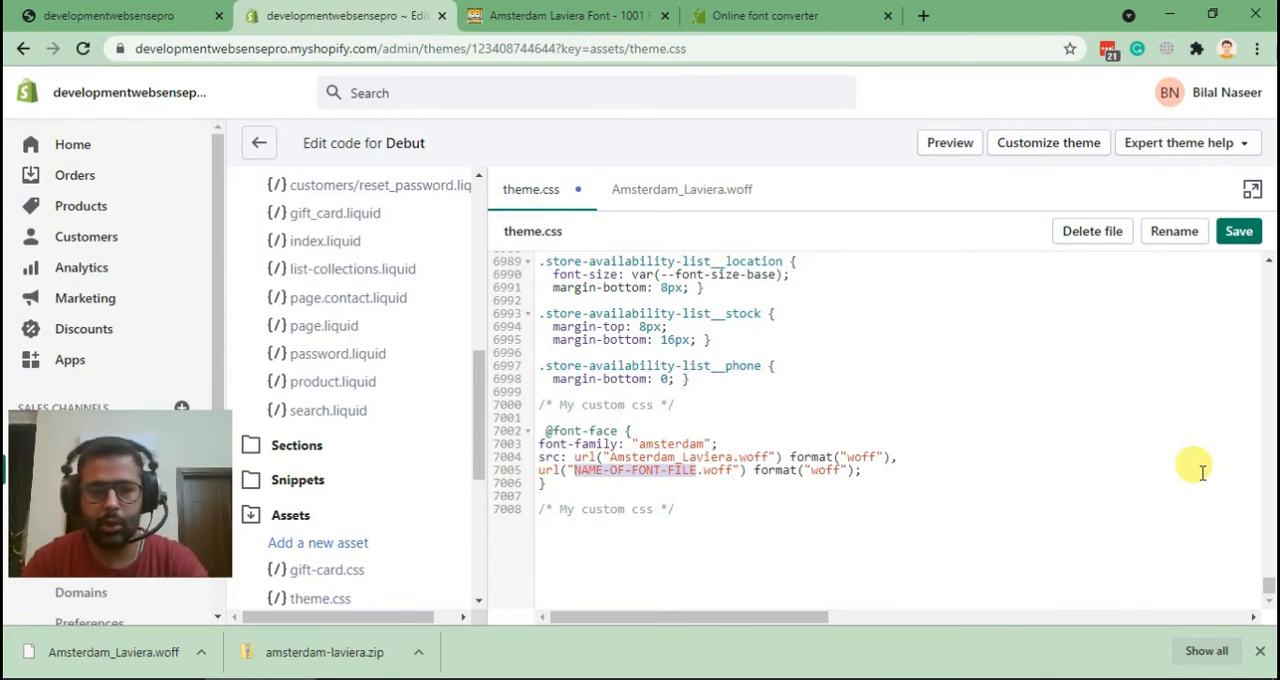
{"action": "key", "text": "Home"}
{"action": "key", "text": "shift+End"}
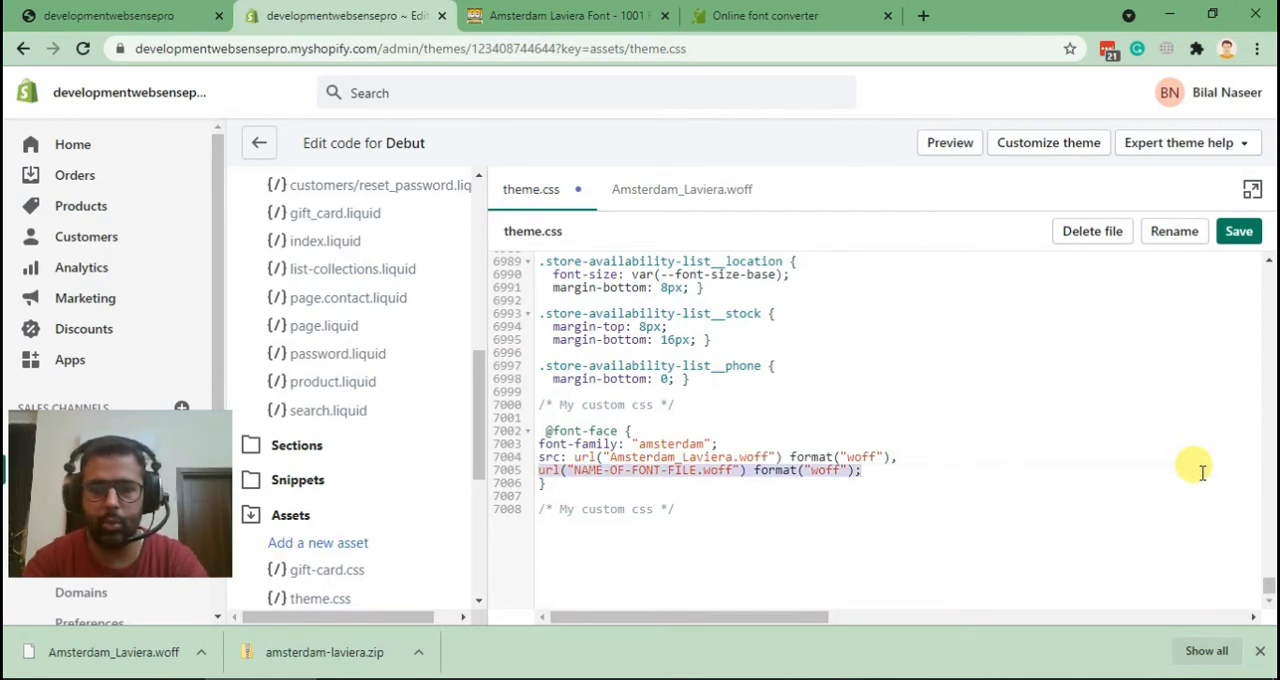
{"action": "key", "text": "BackSpace"}
{"action": "key", "text": "BackSpace"}
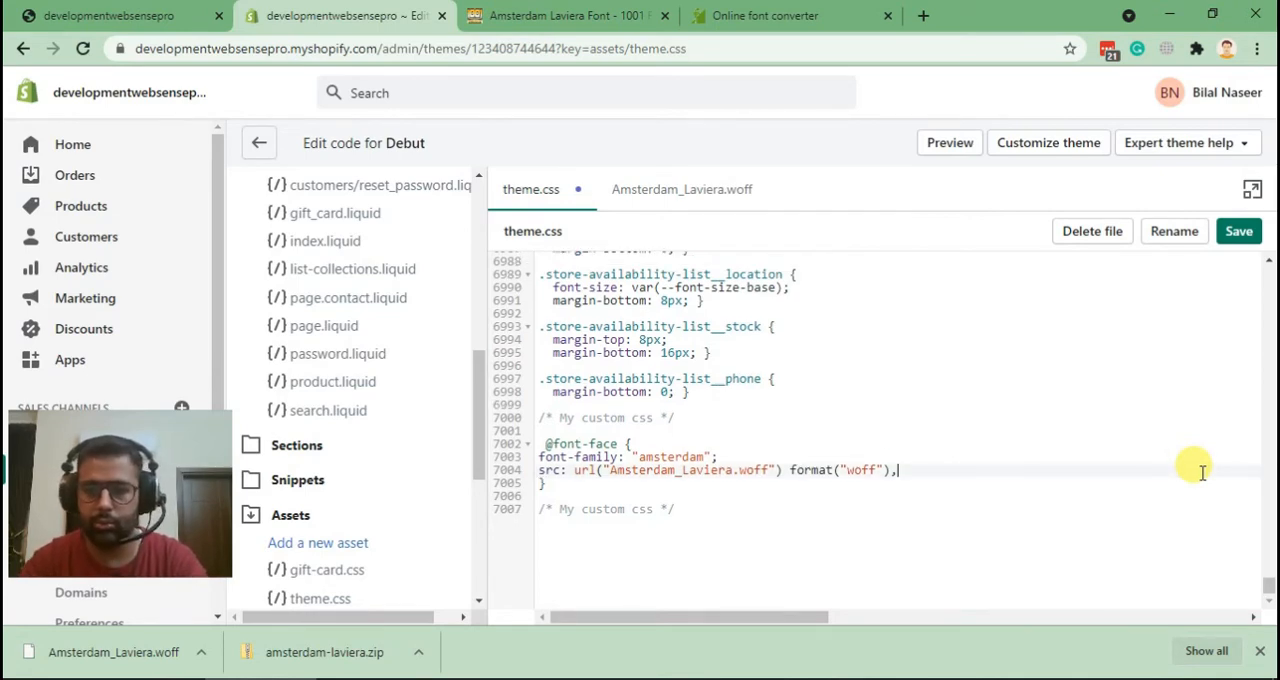
{"action": "key", "text": "Down"}
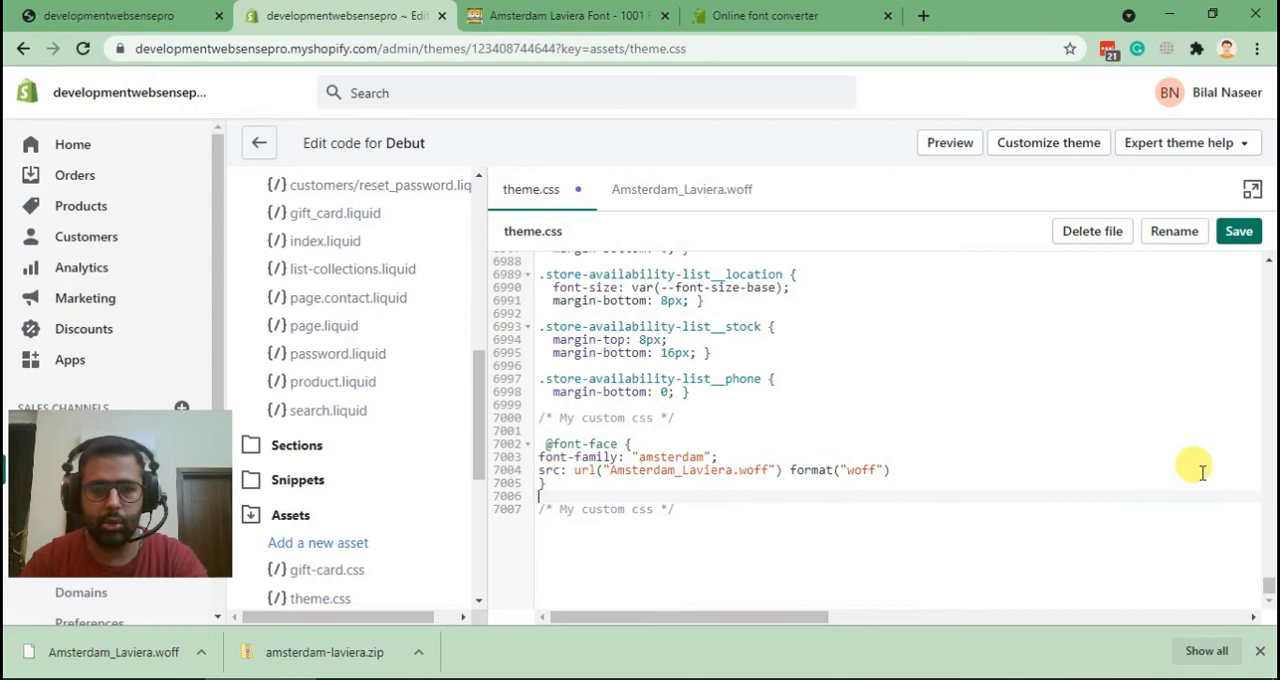
{"action": "key", "text": "Return"}
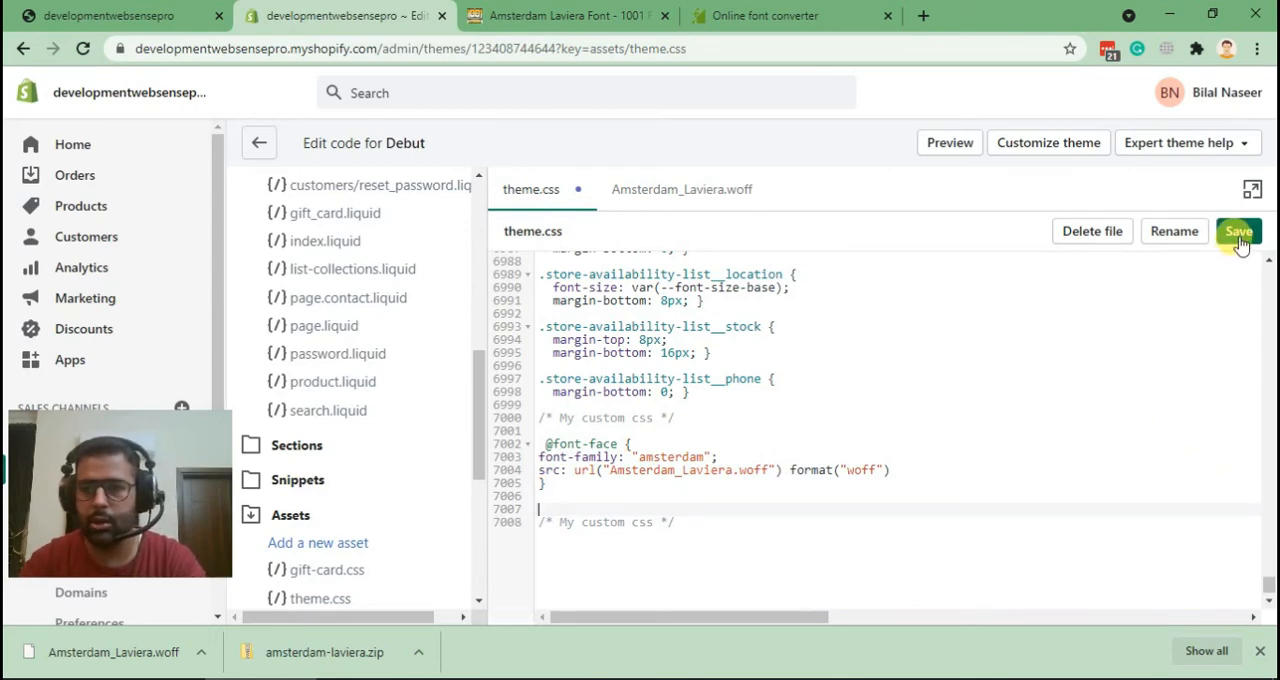
{"action": "left_click", "coordinate": [1238, 231]}
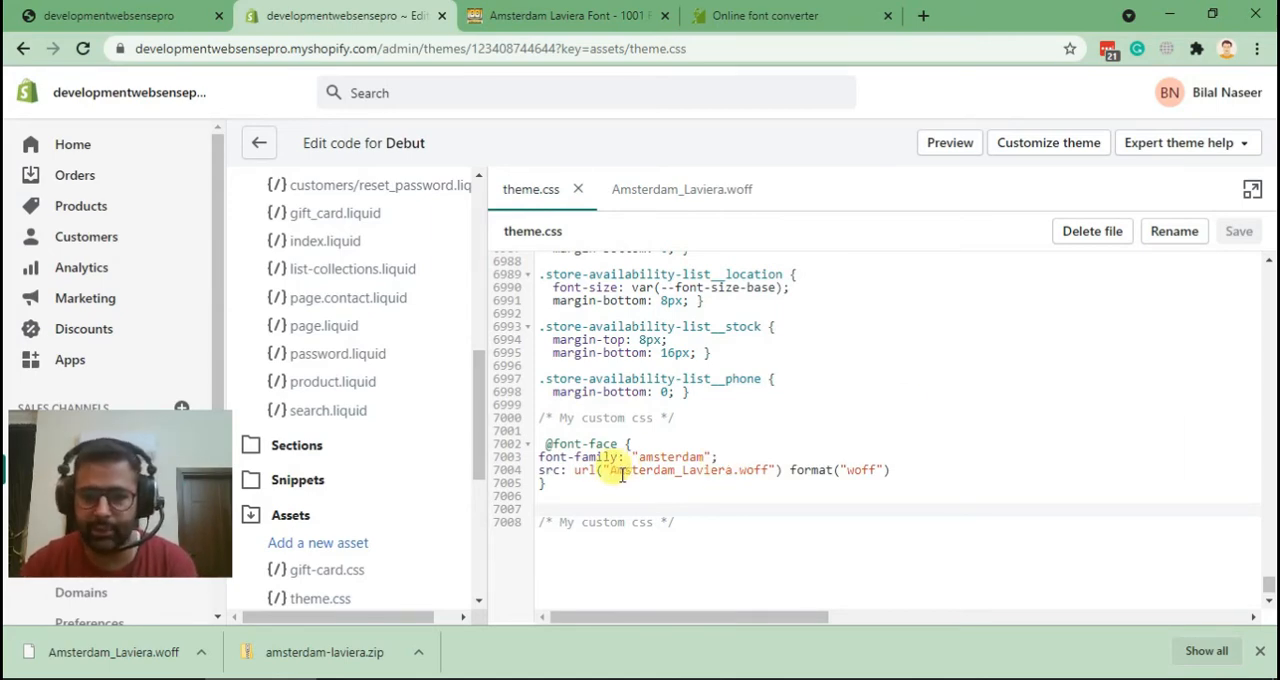
{"action": "left_click_drag", "start_coordinate": [610, 470], "coordinate": [681, 460]}
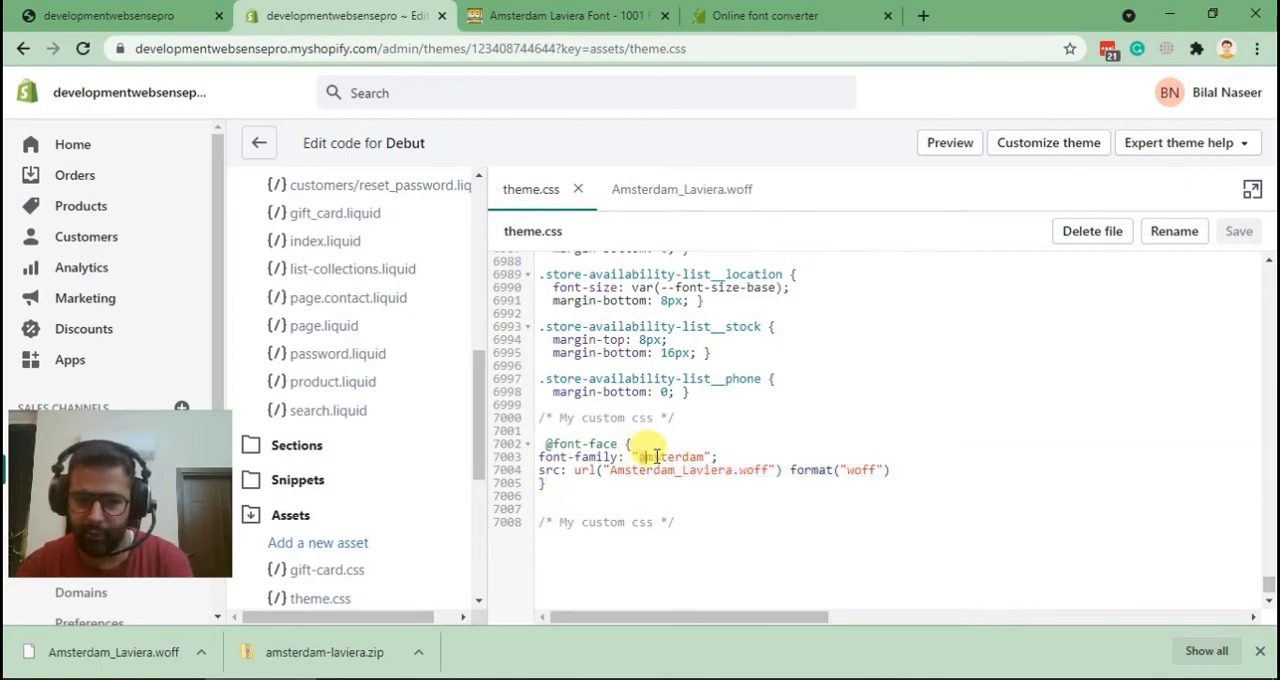
{"action": "left_click", "coordinate": [720, 482]}
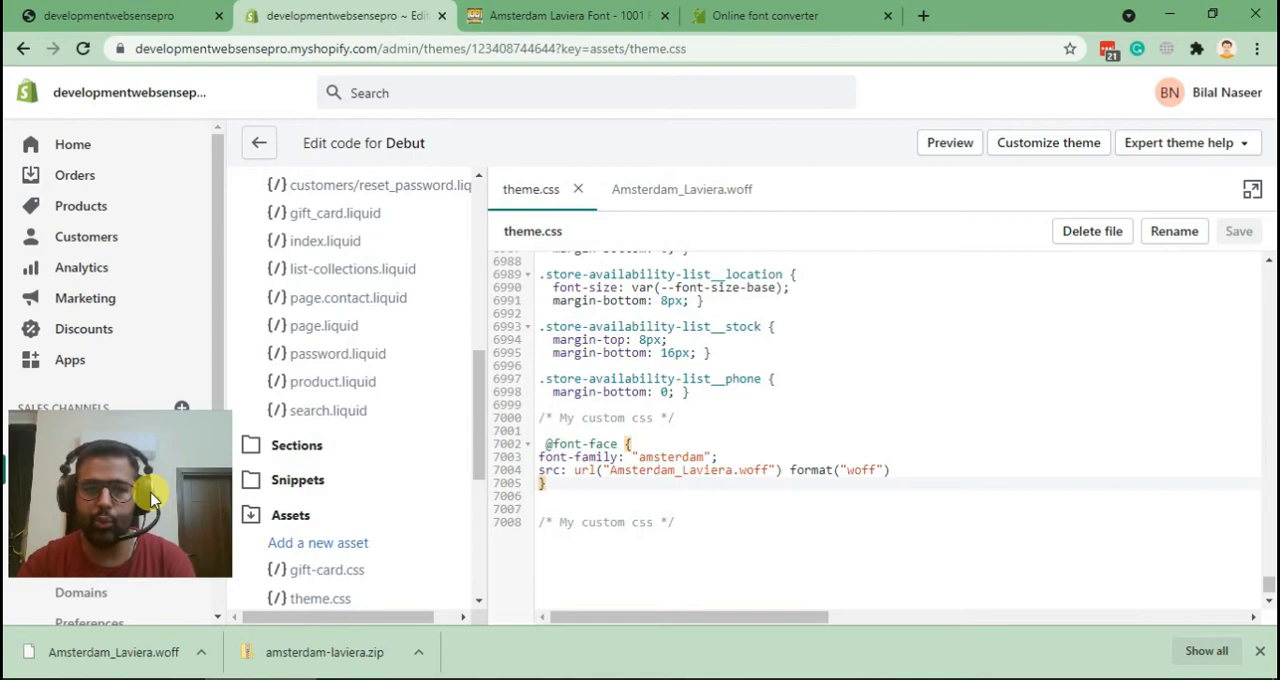
{"action": "left_click_drag", "start_coordinate": [150, 495], "coordinate": [1195, 590]}
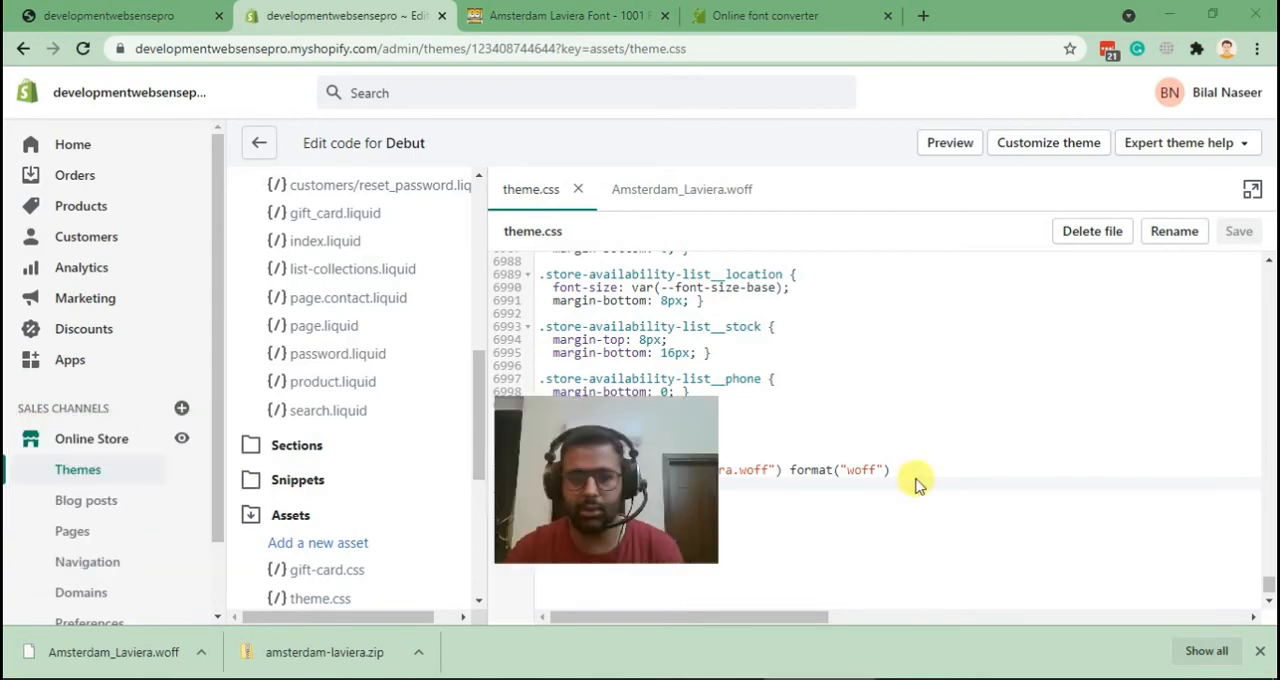
Step: Inspect the storefront hero heading in DevTools, copy its h2 mega-title classes, and return to theme.css
{"action": "left_click", "coordinate": [95, 15]}
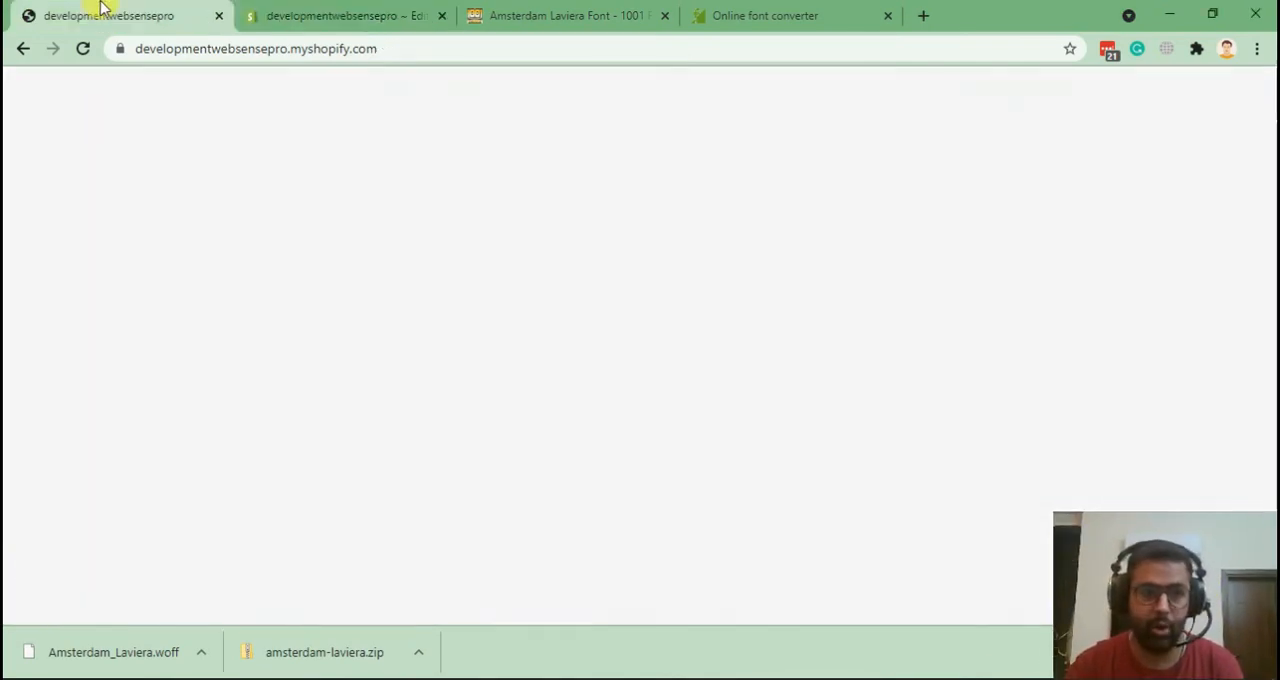
{"action": "scroll", "coordinate": [14, 222], "scroll_direction": "down", "scroll_amount": 5}
{"action": "scroll", "coordinate": [14, 222], "scroll_direction": "up", "scroll_amount": 5}
{"action": "scroll", "coordinate": [100, 240], "scroll_direction": "down", "scroll_amount": 5}
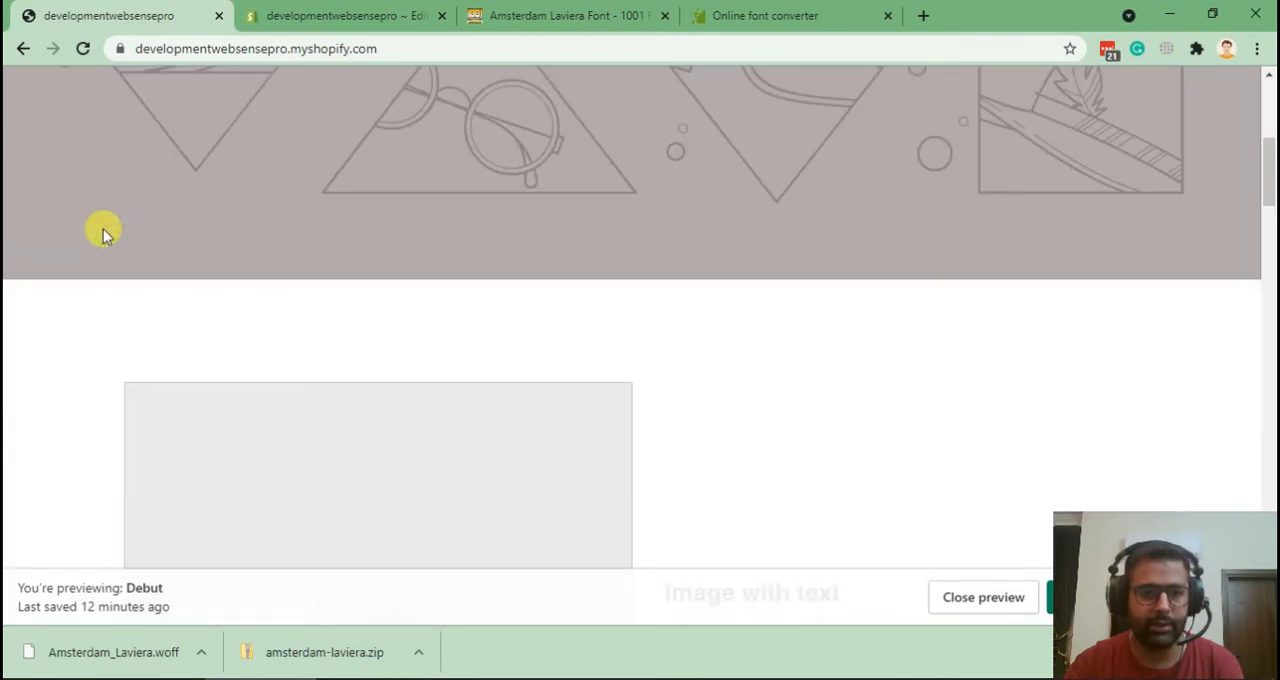
{"action": "scroll", "coordinate": [280, 350], "scroll_direction": "up", "scroll_amount": 8}
{"action": "mouse_move", "coordinate": [110, 410]}
{"action": "left_mouse_down"}
{"action": "mouse_move", "coordinate": [322, 403]}
{"action": "mouse_move", "coordinate": [715, 484]}
{"action": "left_mouse_up"}
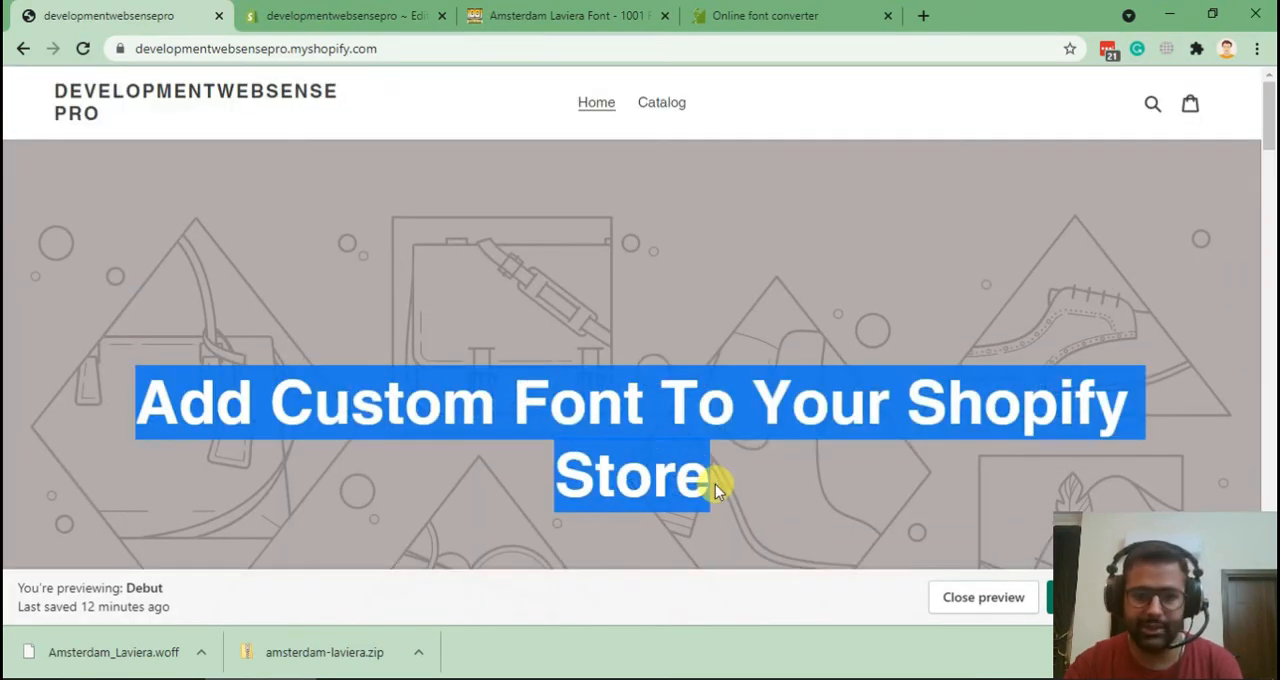
{"action": "right_click", "coordinate": [318, 410]}
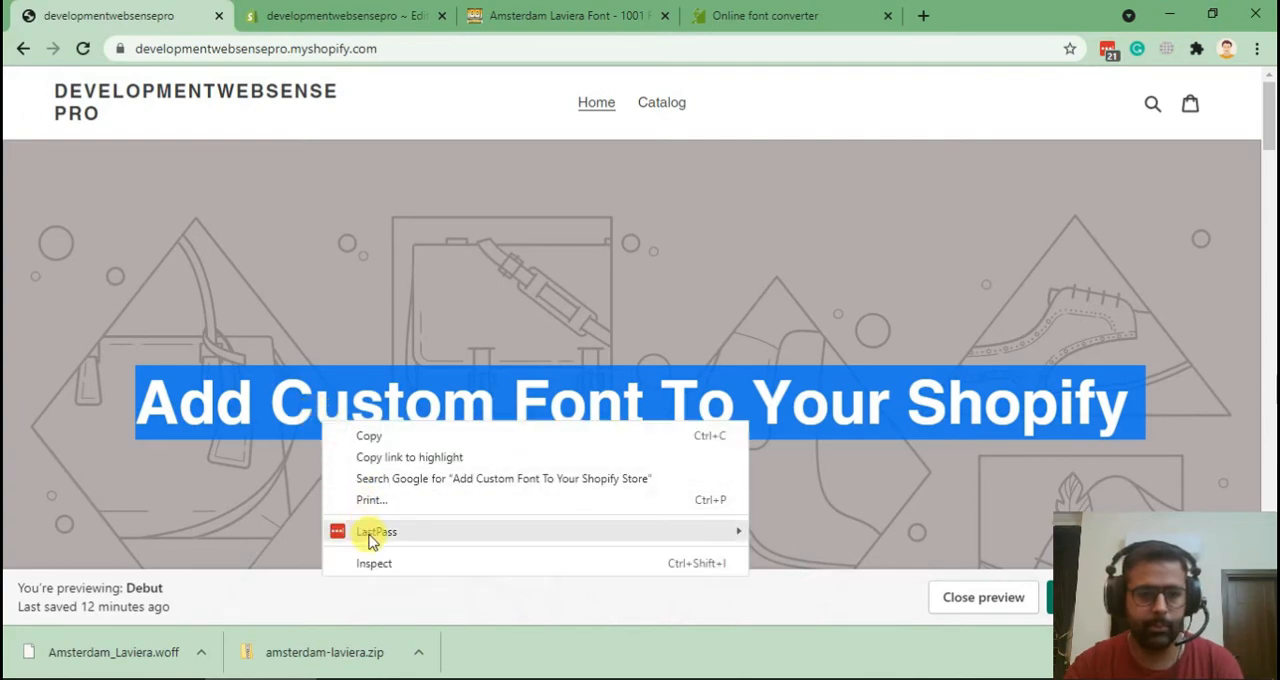
{"action": "left_click", "coordinate": [420, 563]}
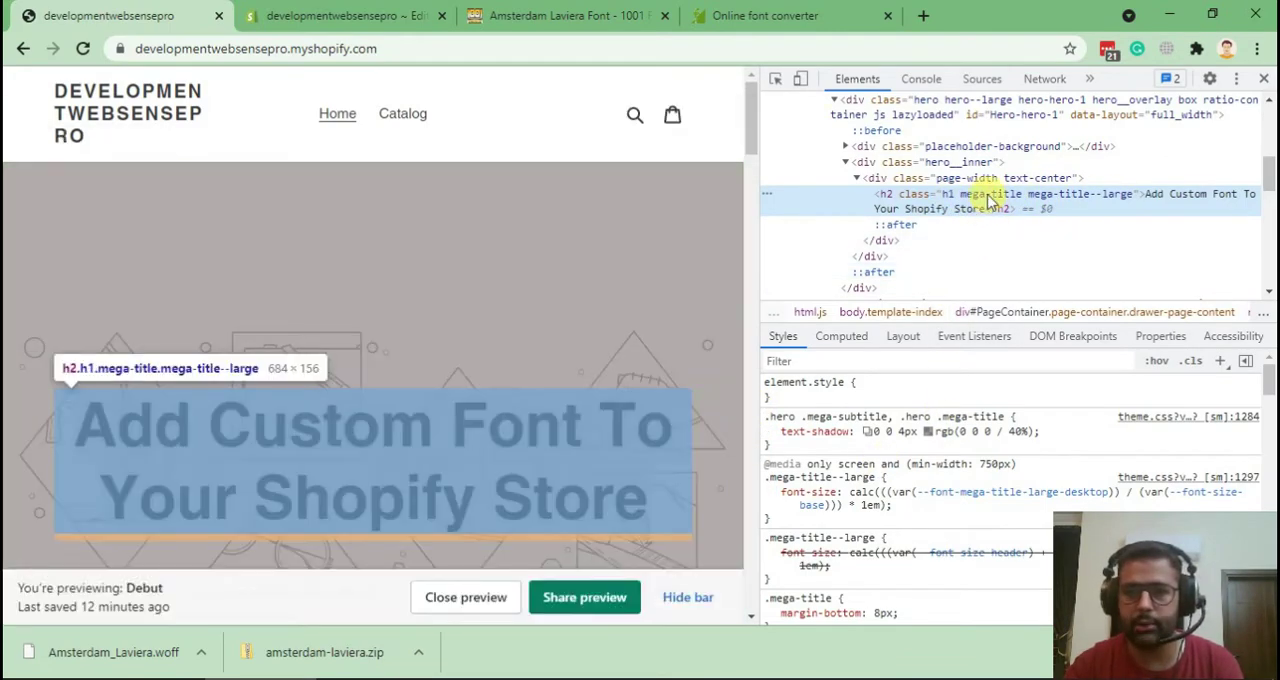
{"action": "double_click", "coordinate": [988, 196]}
{"action": "key", "text": "ctrl+c"}
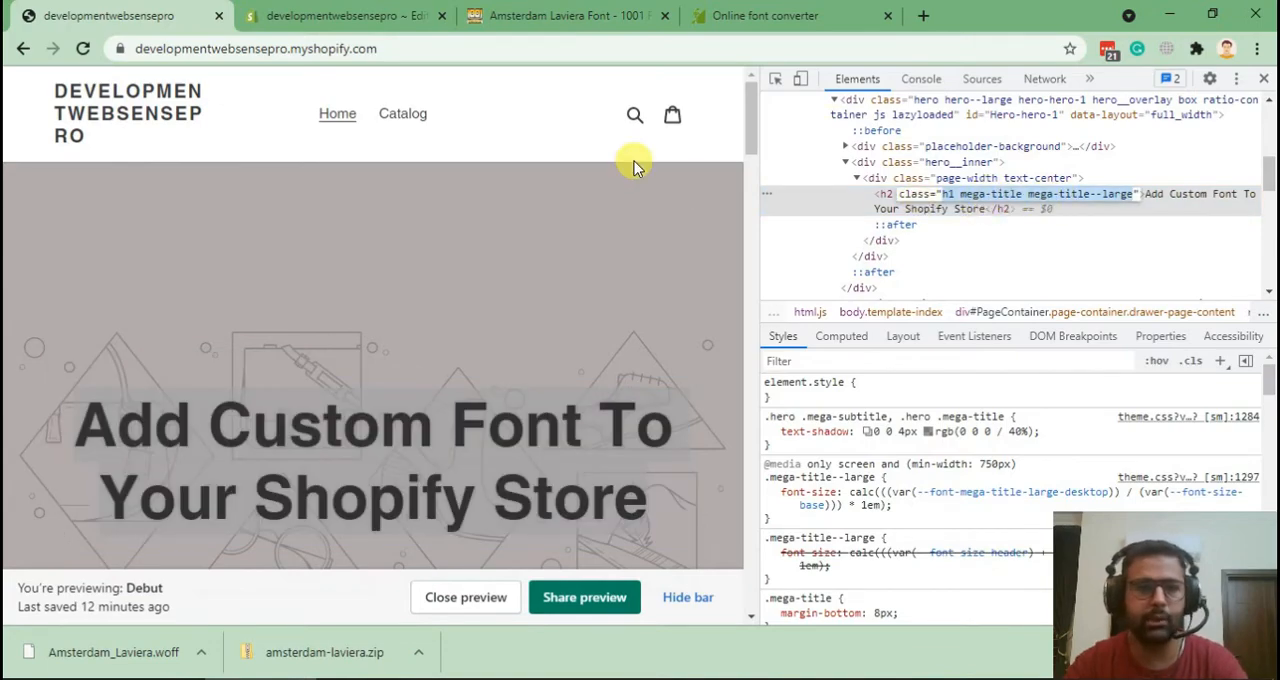
{"action": "left_click", "coordinate": [356, 15]}
{"action": "left_click", "coordinate": [630, 497]}
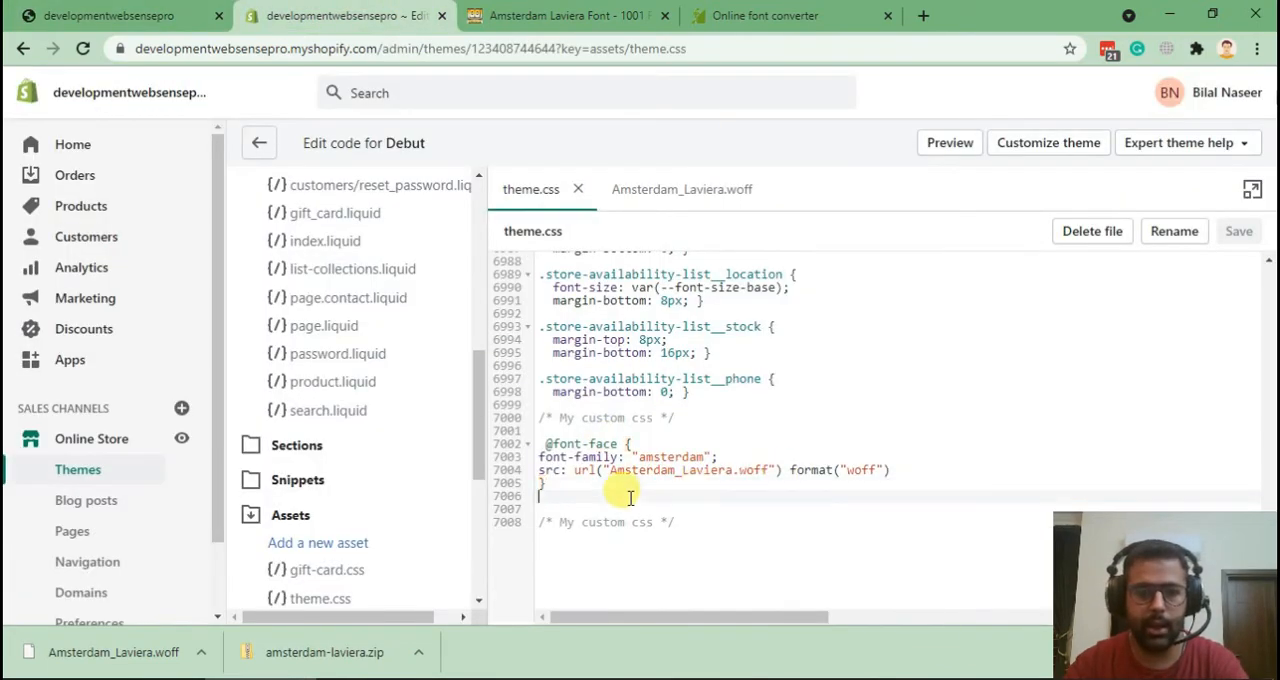
{"action": "key", "text": "Return"}
{"action": "key", "text": "ctrl+v"}
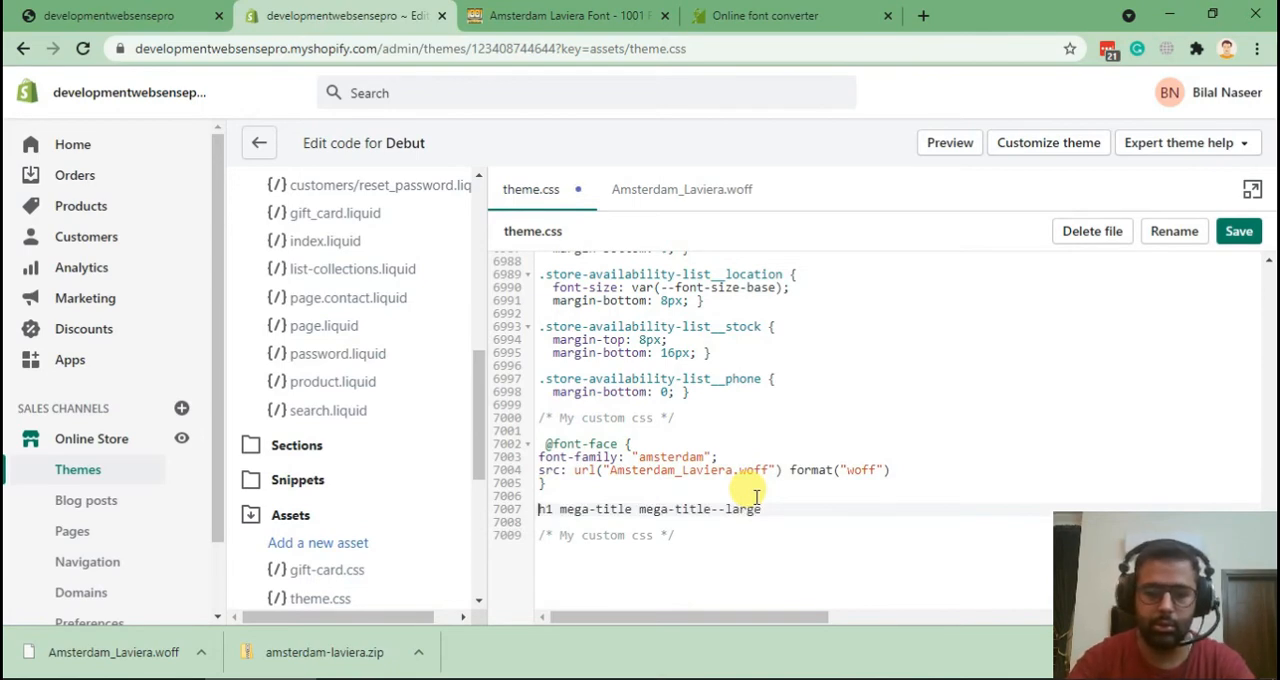
{"action": "type", "text": "."}
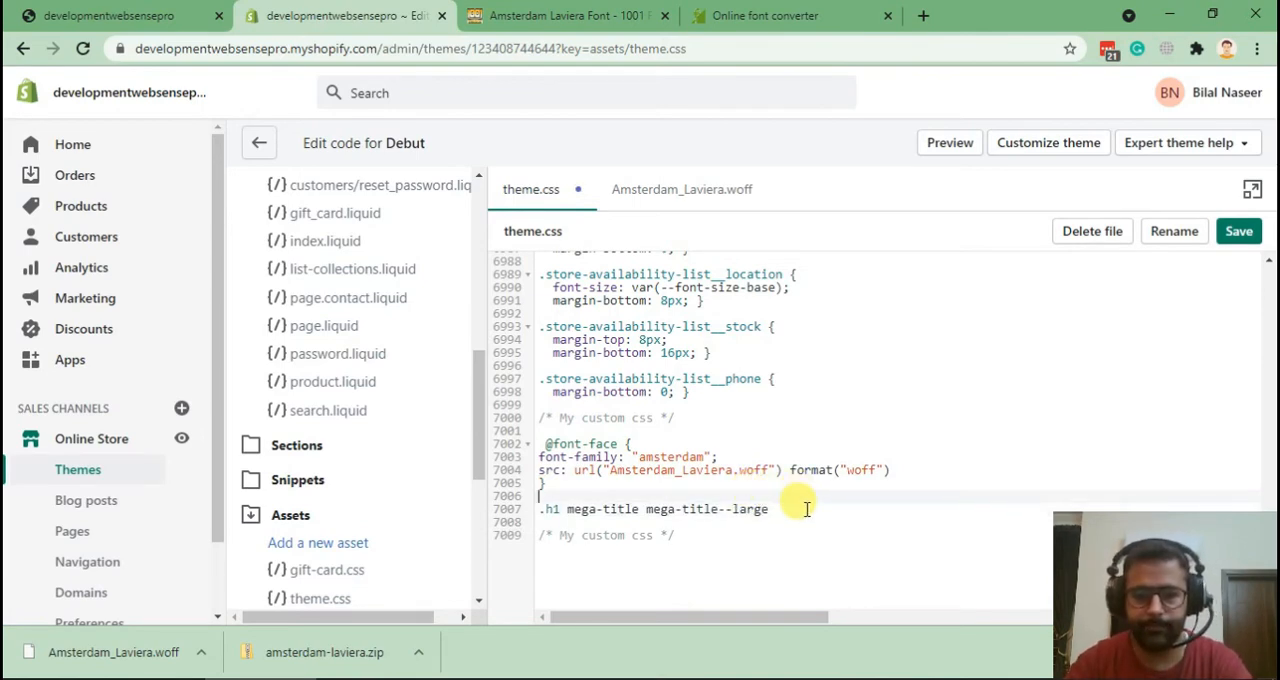
{"action": "left_click", "coordinate": [60, 15]}
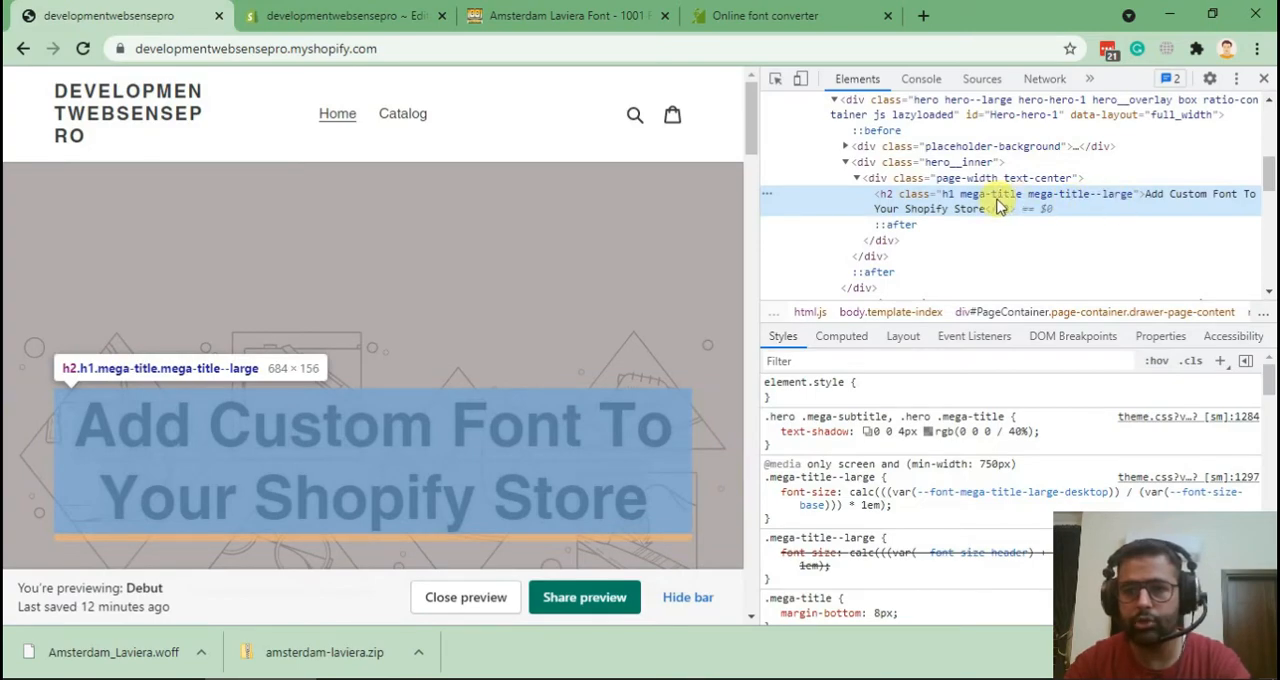
{"action": "left_click", "coordinate": [300, 15]}
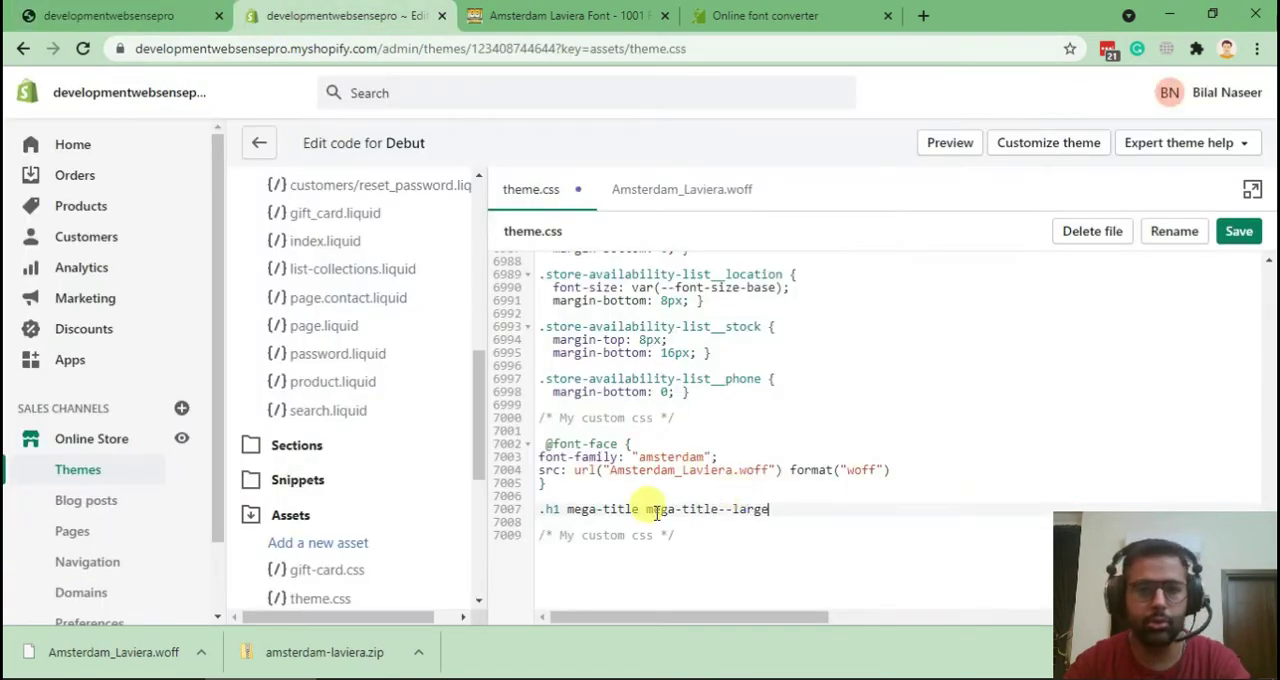
{"action": "left_click", "coordinate": [569, 509]}
{"action": "type", "text": "."}
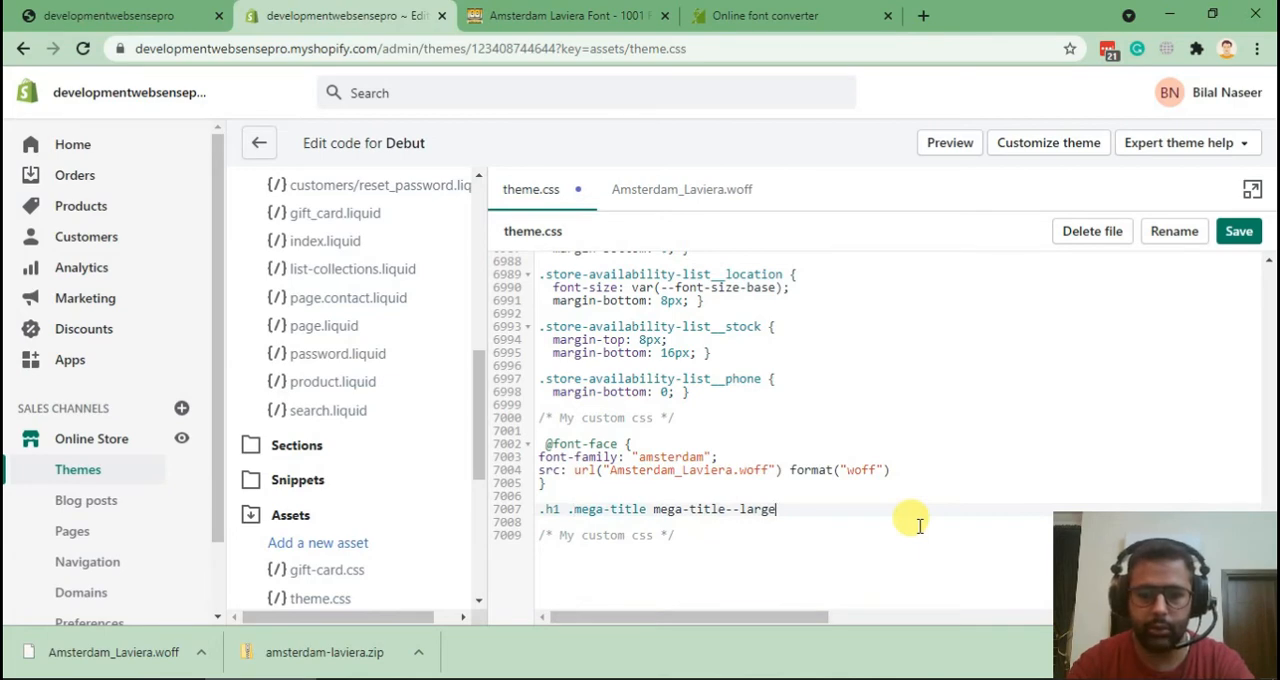
{"action": "key", "text": "Left"}
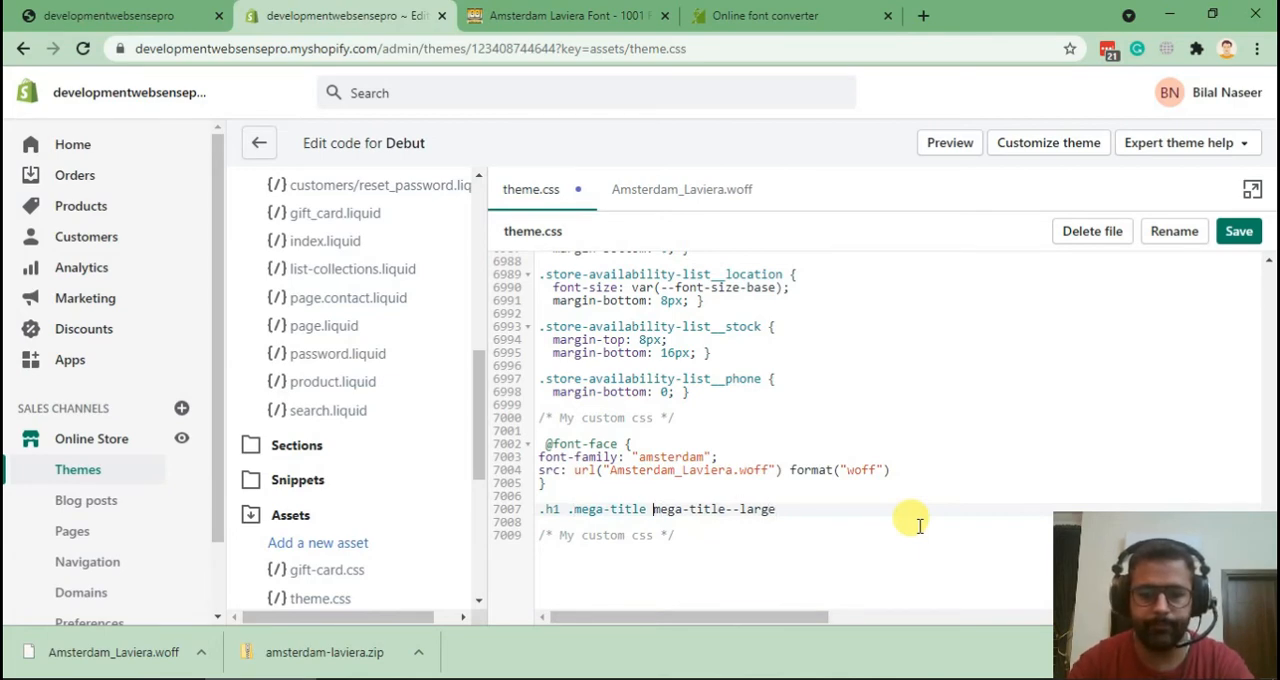
{"action": "type", "text": "{"}
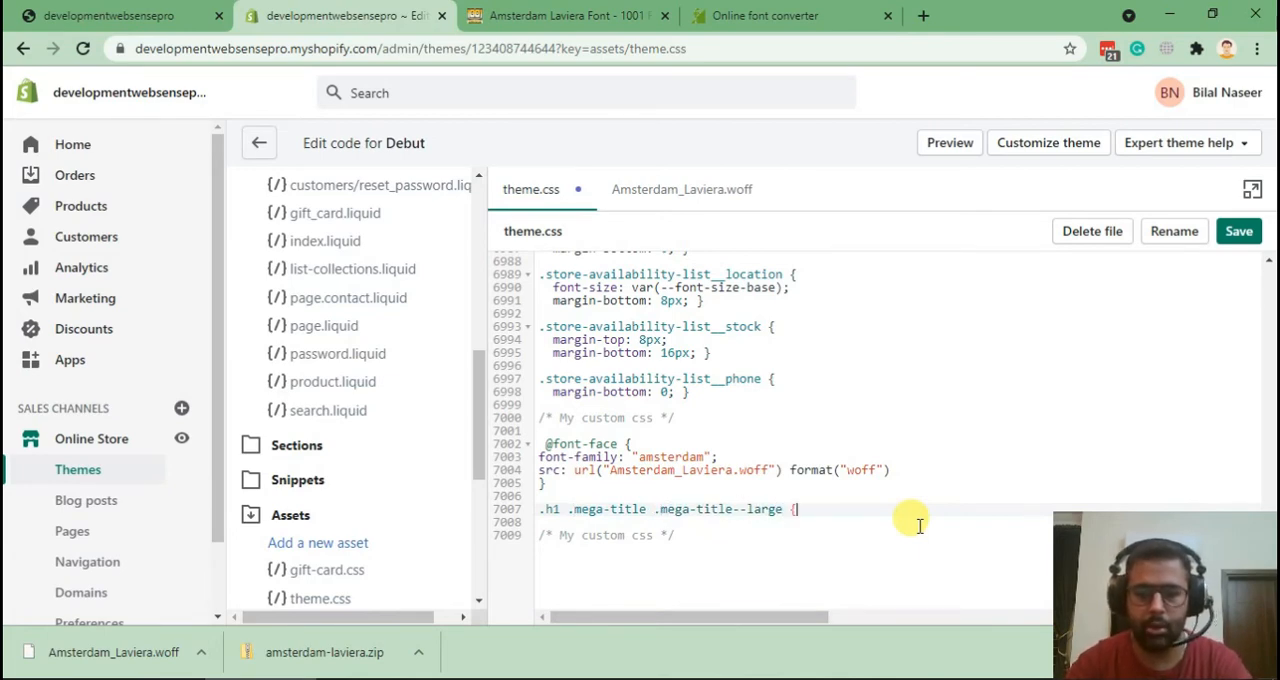
{"action": "key", "text": "Return"}
{"action": "key", "text": "Return"}
{"action": "type", "text": "}"}
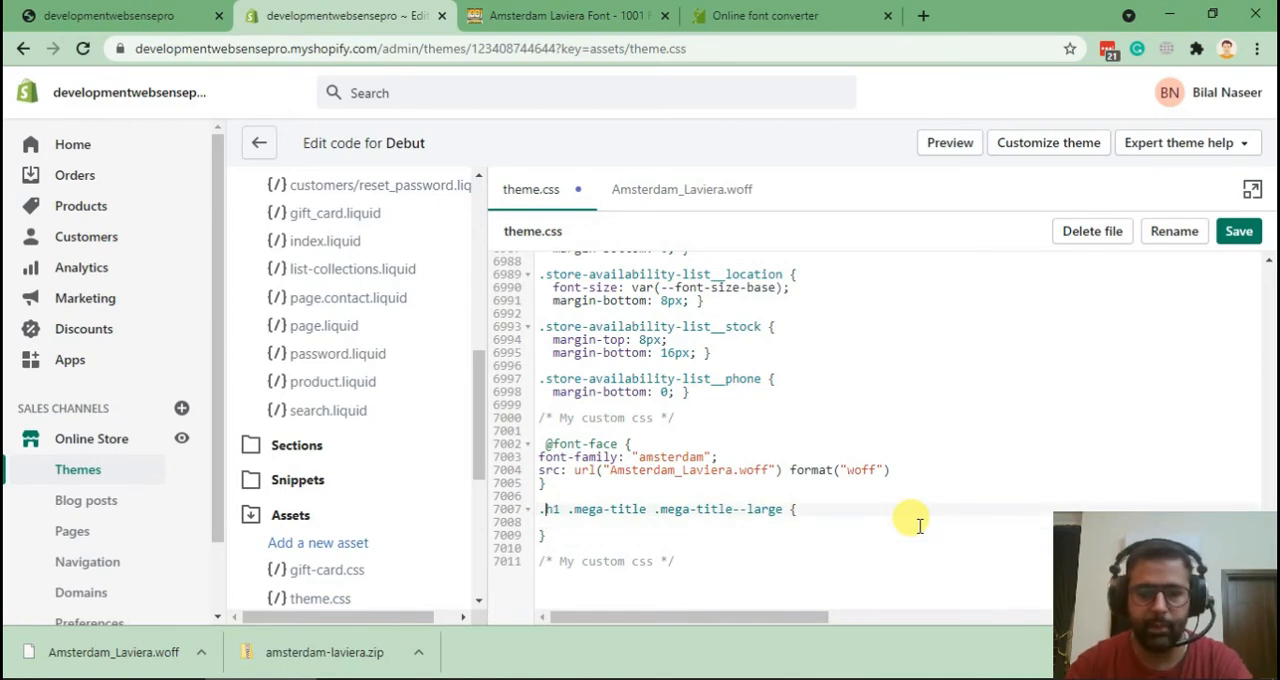
Step: Copy font-family: "amsterdam"; into the heading rule, save theme.css, and go to the storefront preview
{"action": "left_click", "coordinate": [683, 457]}
{"action": "key", "text": "Home"}
{"action": "key", "text": "shift+End"}
{"action": "key", "text": "ctrl+c"}
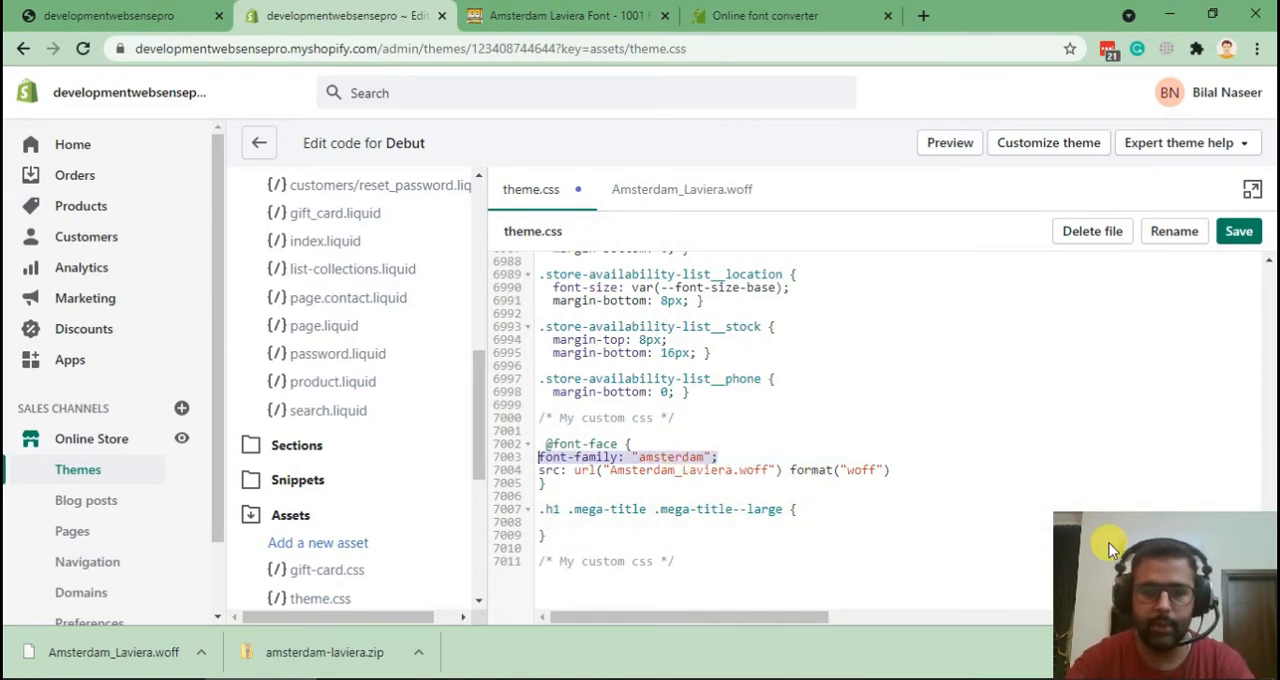
{"action": "left_click", "coordinate": [592, 530]}
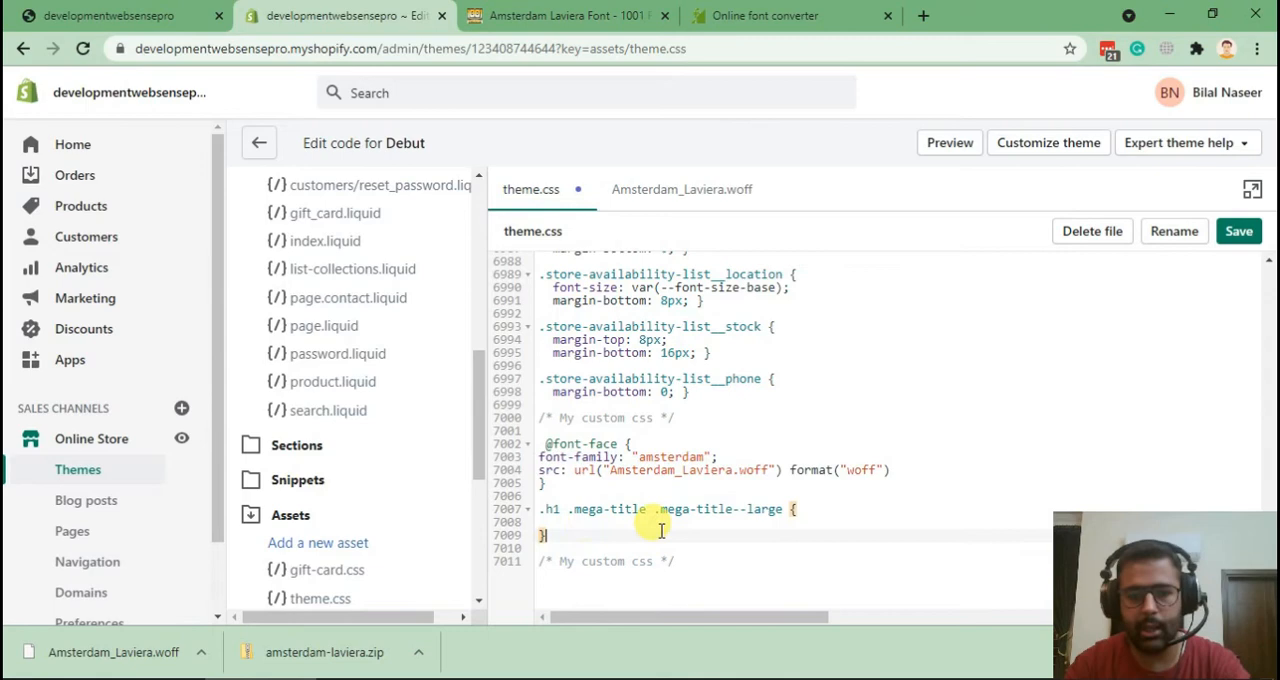
{"action": "key", "text": "ctrl+v"}
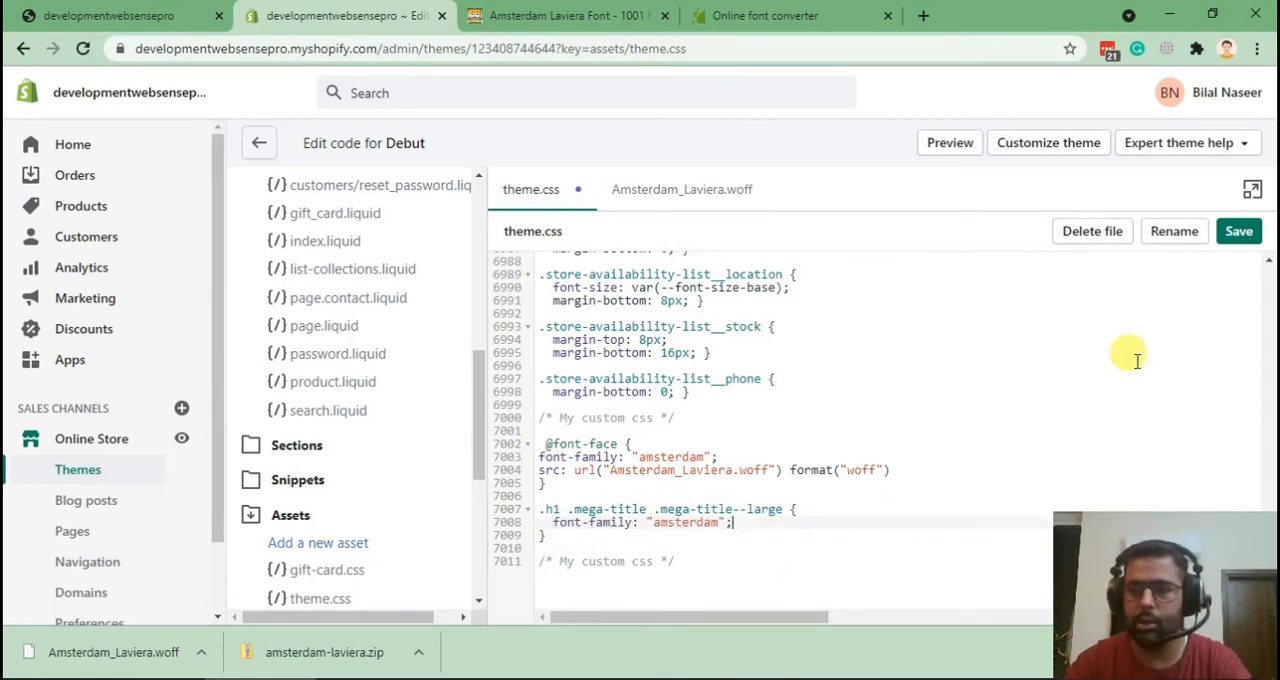
{"action": "left_click", "coordinate": [1239, 231]}
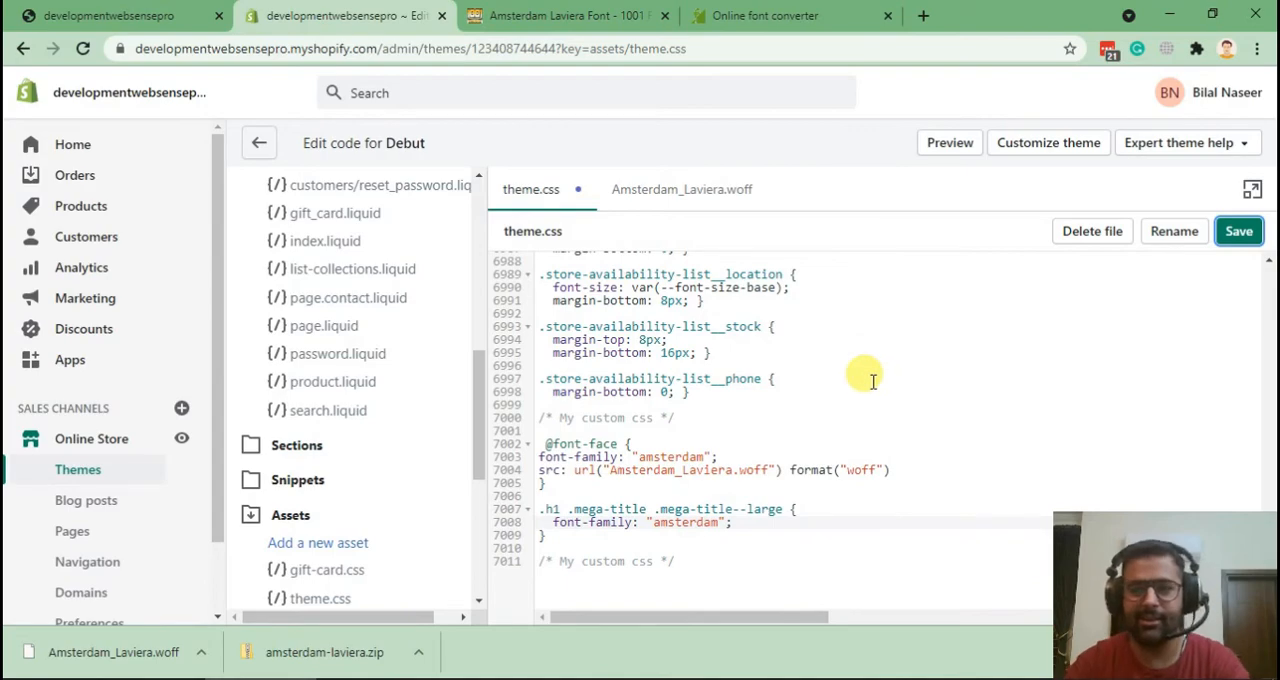
{"action": "left_click", "coordinate": [110, 15]}
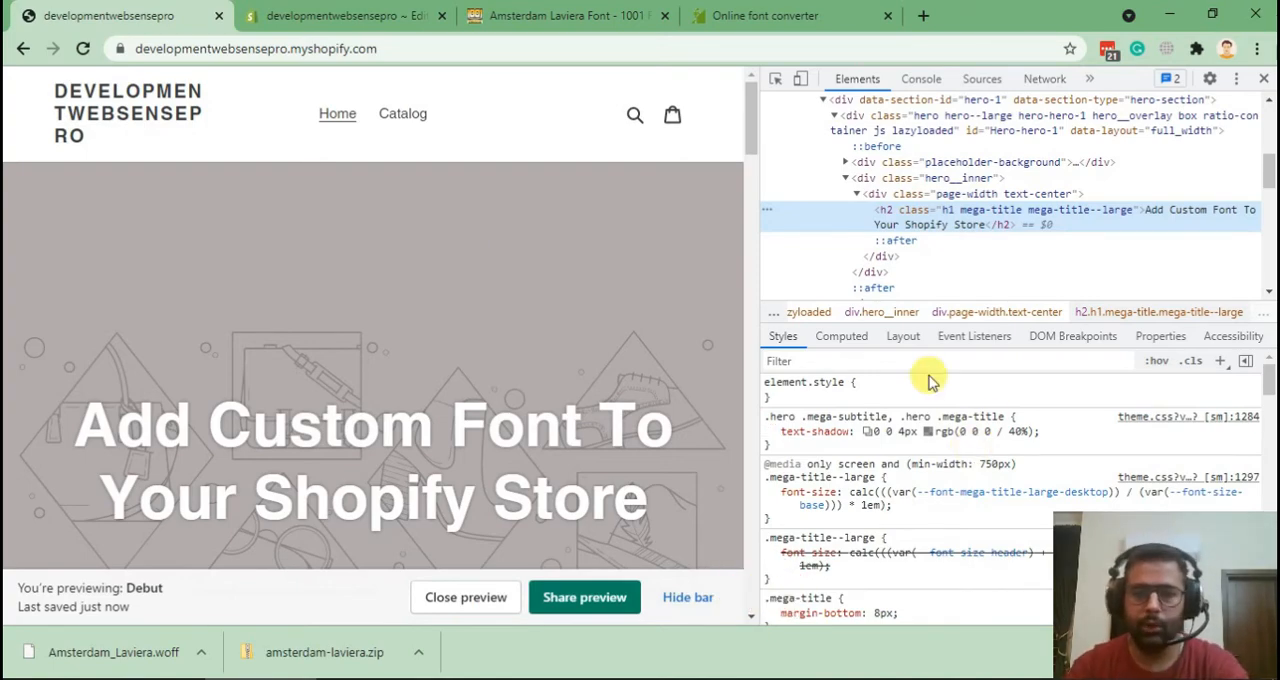
{"action": "scroll", "coordinate": [928, 400], "scroll_direction": "down", "scroll_amount": 6}
{"action": "scroll", "coordinate": [928, 390], "scroll_direction": "down", "scroll_amount": 6}
{"action": "scroll", "coordinate": [928, 385], "scroll_direction": "down", "scroll_amount": 6}
{"action": "mouse_move", "coordinate": [812, 512]}
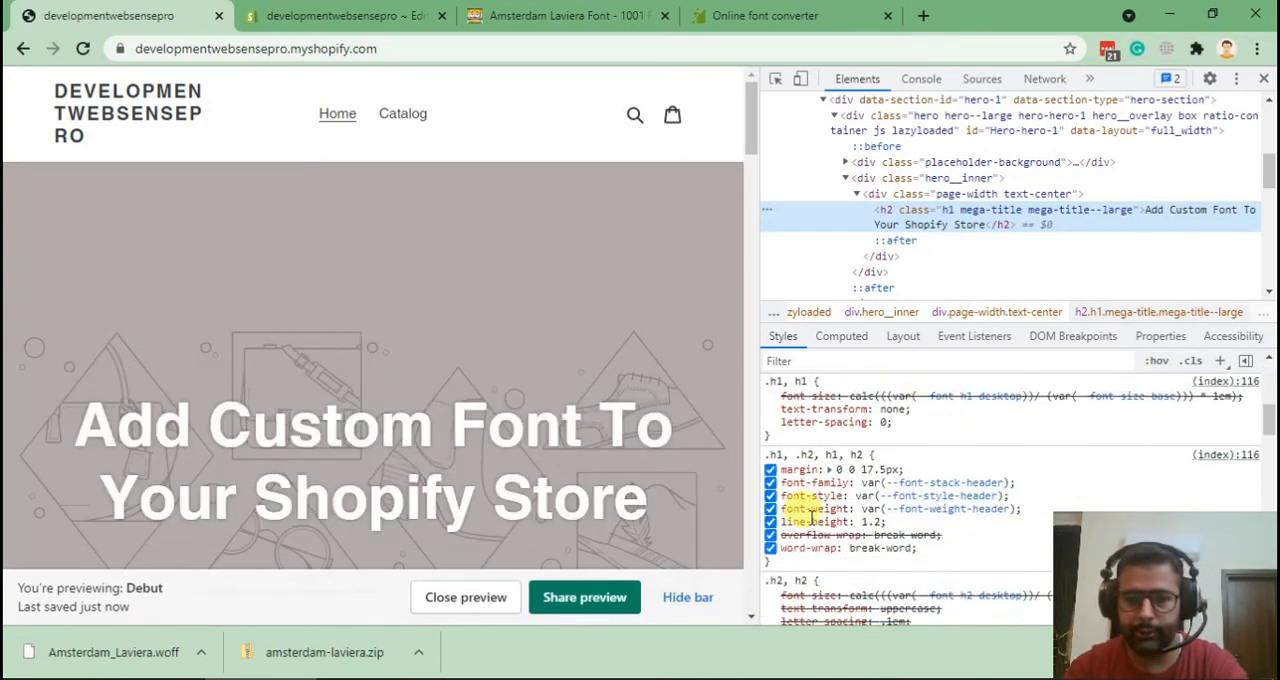
Step: Mark the theme's competing var(--font-stack-header) font-family rule in DevTools and return to theme.css
{"action": "left_click_drag", "start_coordinate": [781, 483], "coordinate": [1019, 490]}
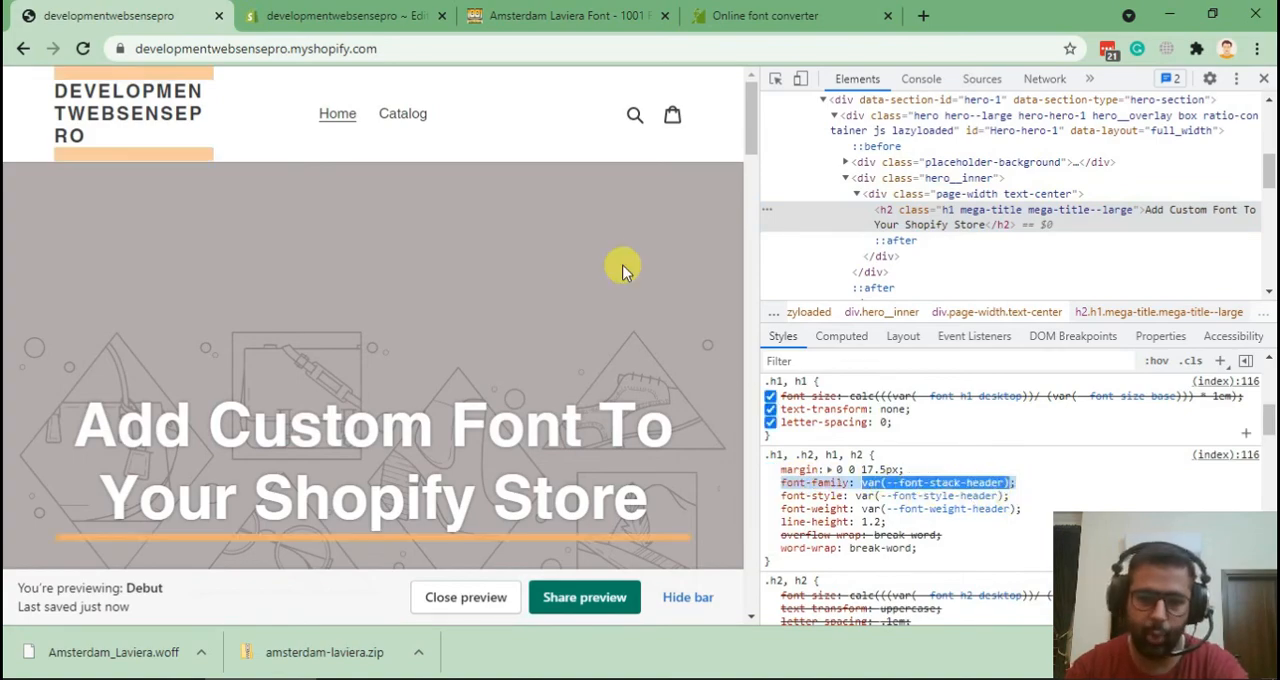
{"action": "left_click", "coordinate": [340, 15]}
{"action": "scroll", "coordinate": [808, 360], "scroll_direction": "down", "scroll_amount": 1}
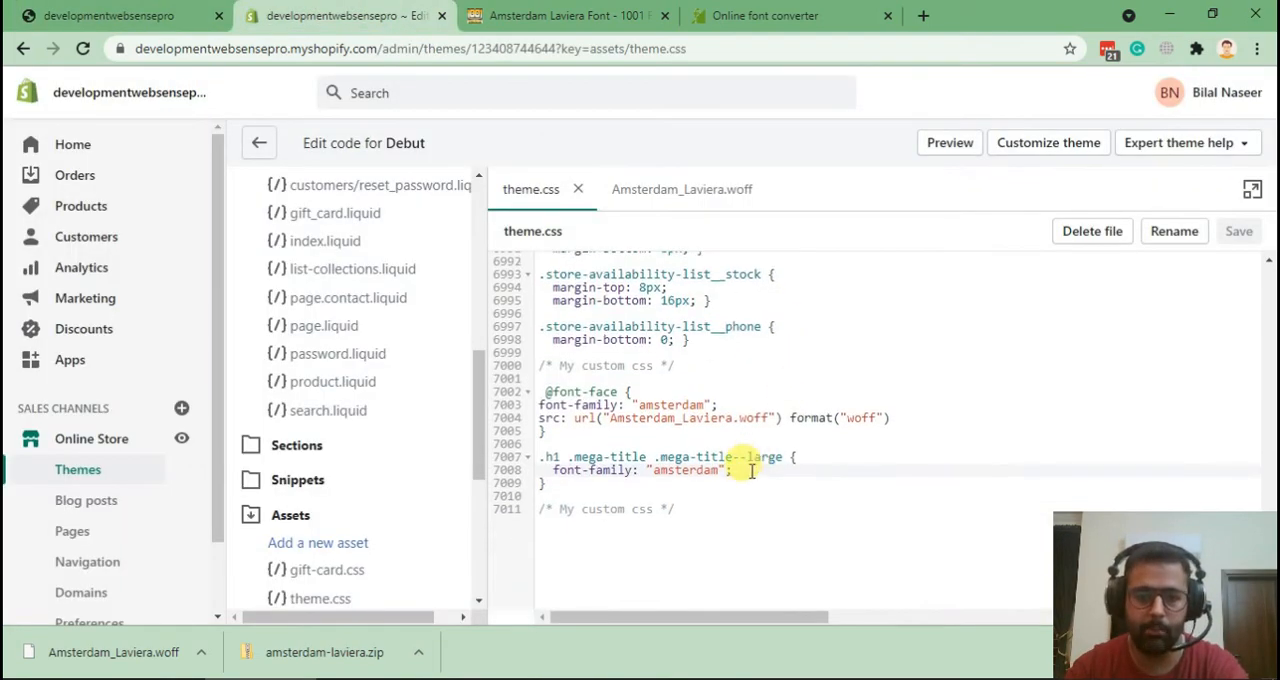
{"action": "type", "text": "!important"}
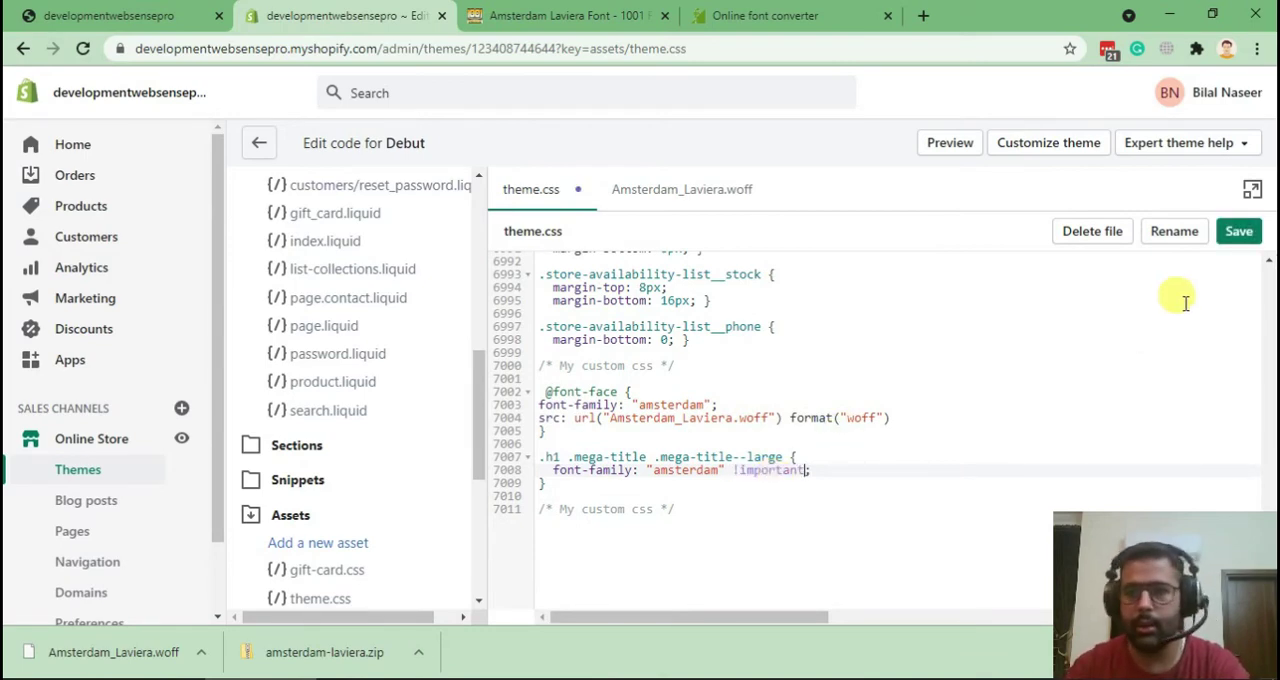
Step: Save theme.css with !important added to the amsterdam heading font-family
{"action": "left_click", "coordinate": [1239, 231]}
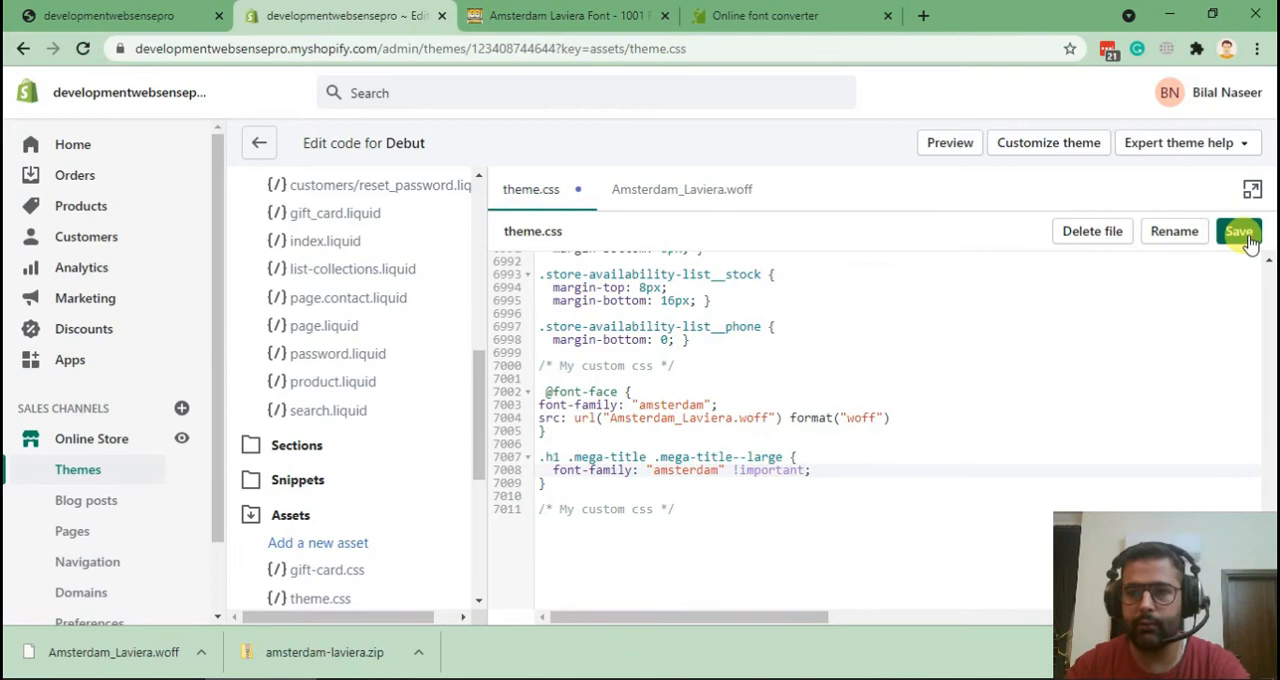
Step: Reload the storefront preview, check the fallback heading font, and highlight the console's font-decoding warning
{"action": "left_click", "coordinate": [120, 12]}
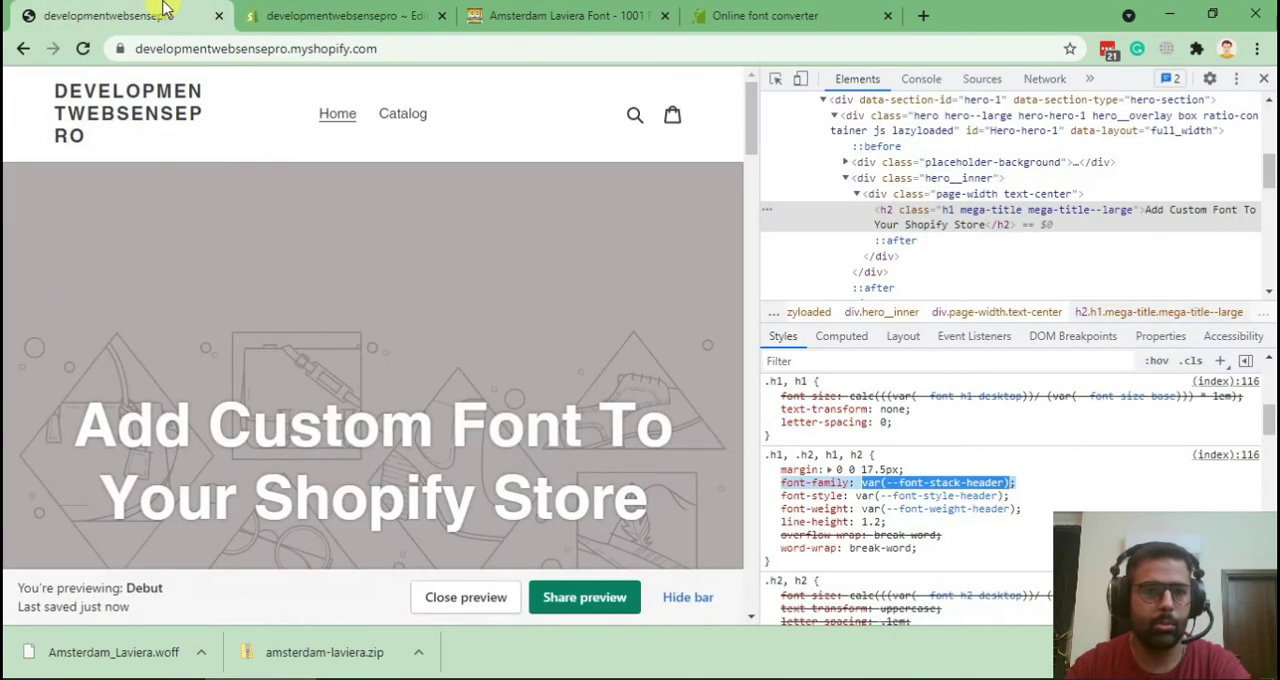
{"action": "left_click", "coordinate": [85, 48]}
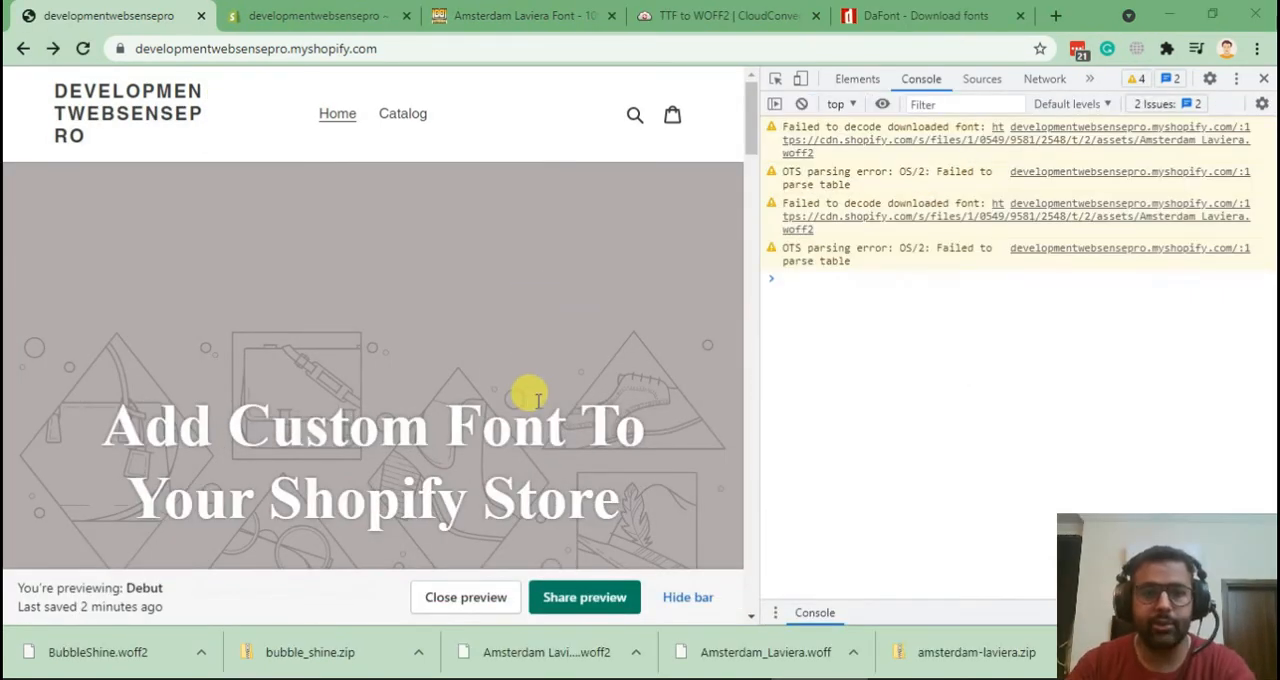
{"action": "scroll", "coordinate": [526, 324], "scroll_direction": "down", "scroll_amount": 1}
{"action": "left_click_drag", "start_coordinate": [104, 318], "coordinate": [612, 388]}
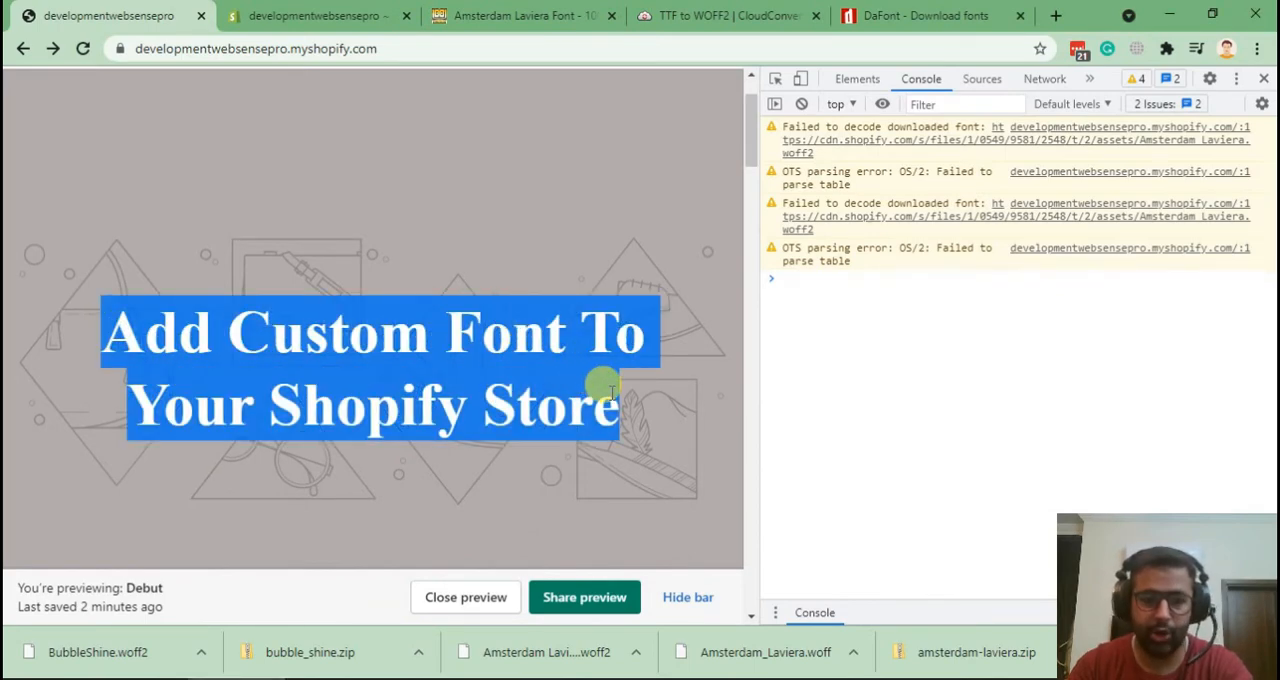
{"action": "scroll", "coordinate": [440, 360], "scroll_direction": "up", "scroll_amount": 2}
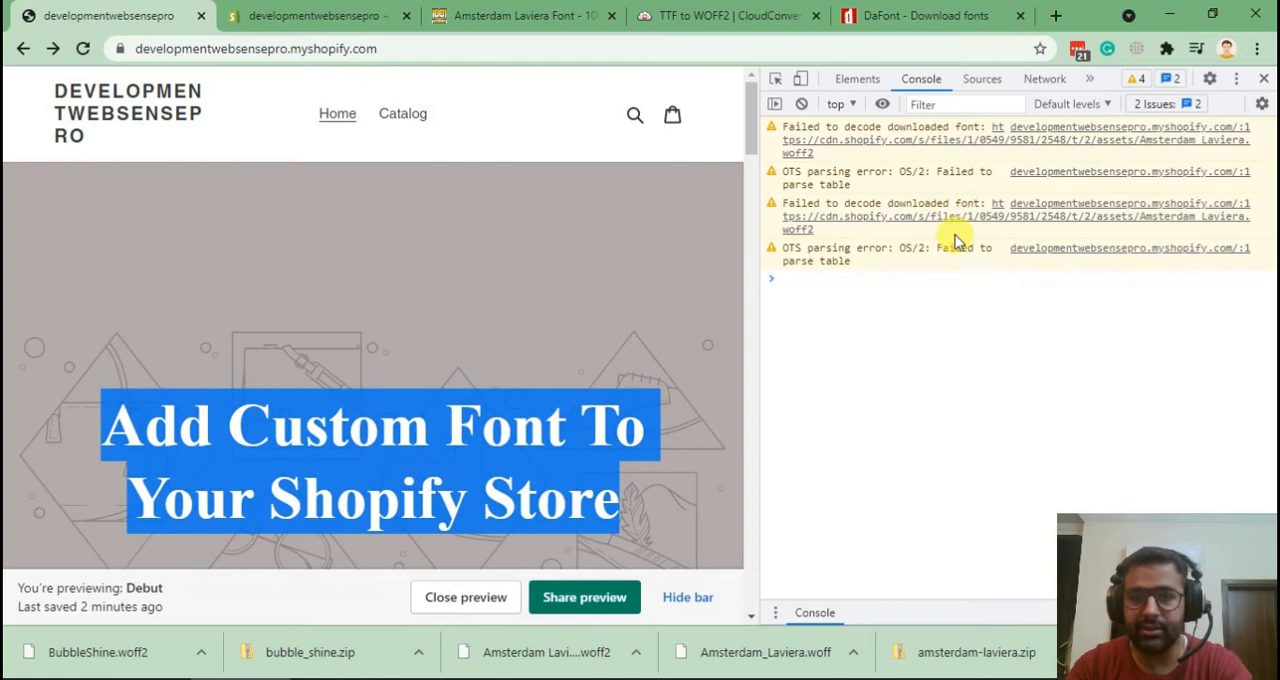
{"action": "left_click_drag", "start_coordinate": [783, 205], "coordinate": [957, 210]}
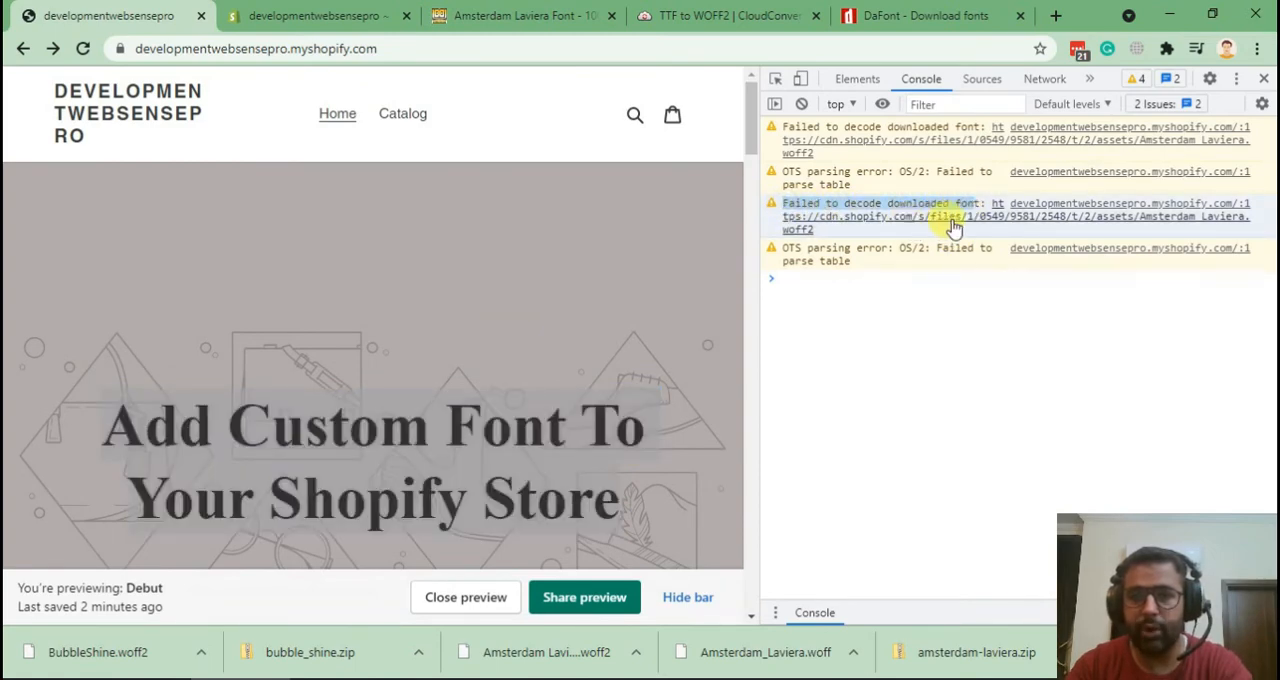
Step: Check the console errors, then select the Amsterdam_Laviera name in the src url to replace it with BubbleShine
{"action": "left_click", "coordinate": [315, 15]}
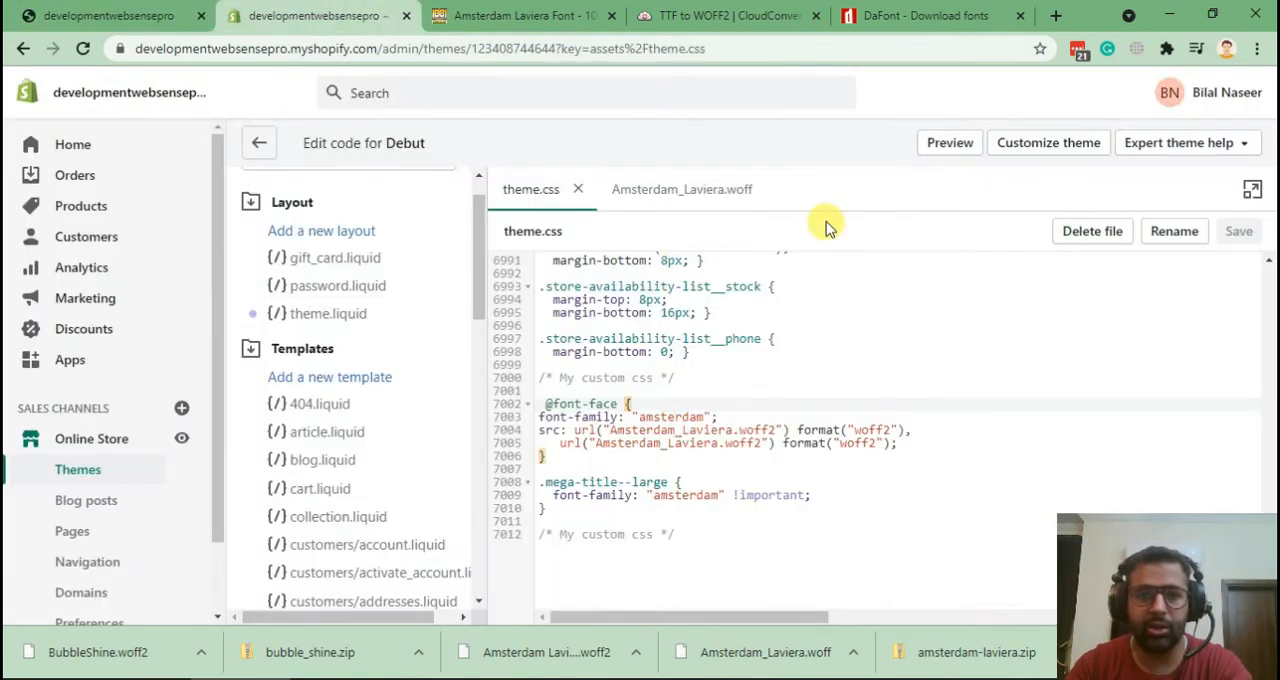
{"action": "left_click_drag", "start_coordinate": [612, 430], "coordinate": [795, 430]}
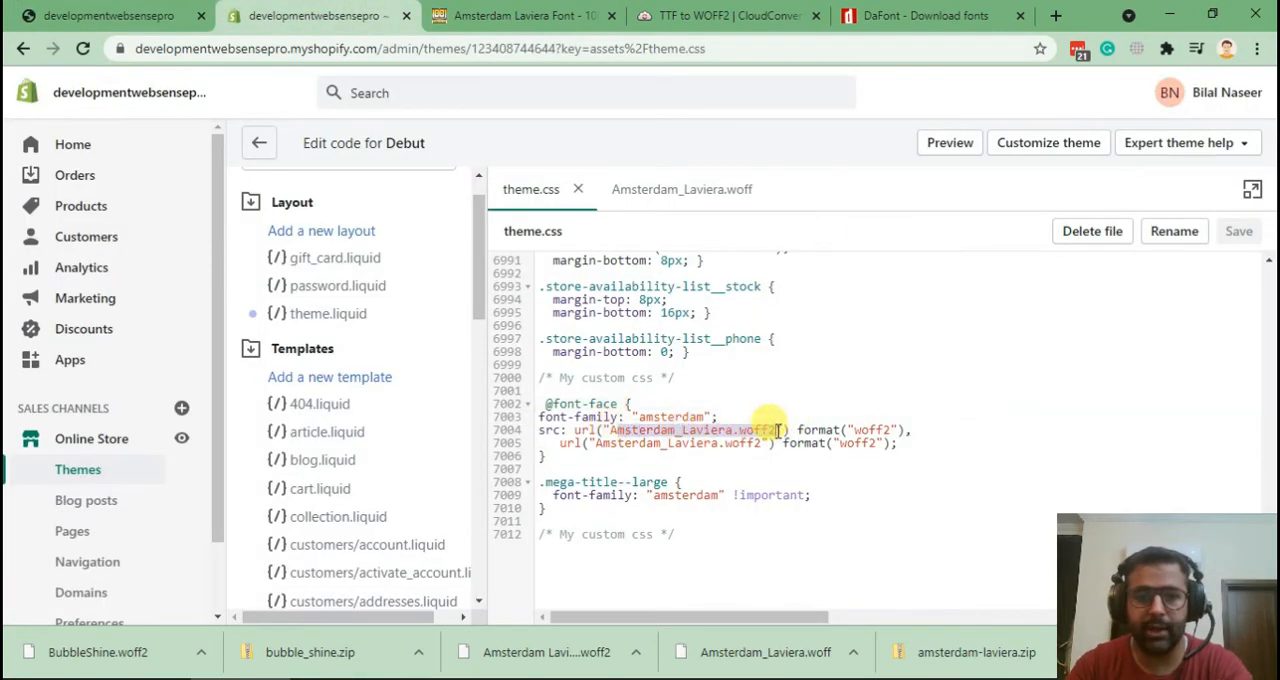
{"action": "left_click", "coordinate": [110, 15]}
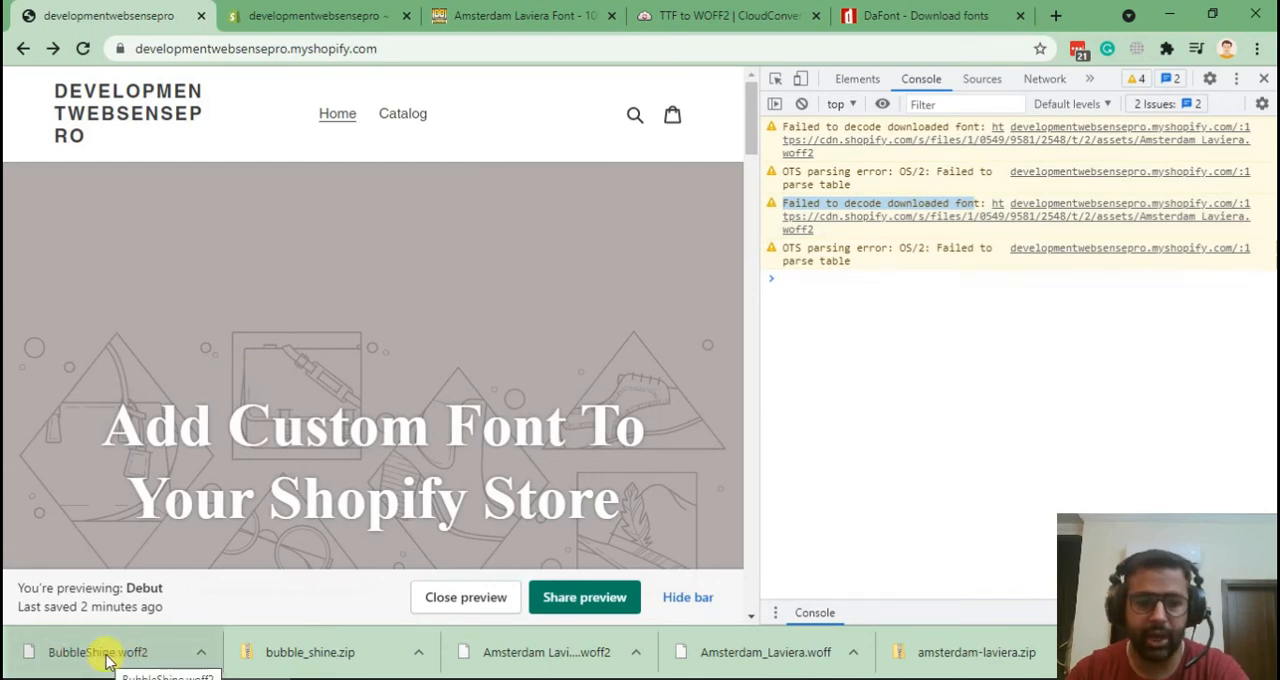
{"action": "left_click", "coordinate": [315, 15]}
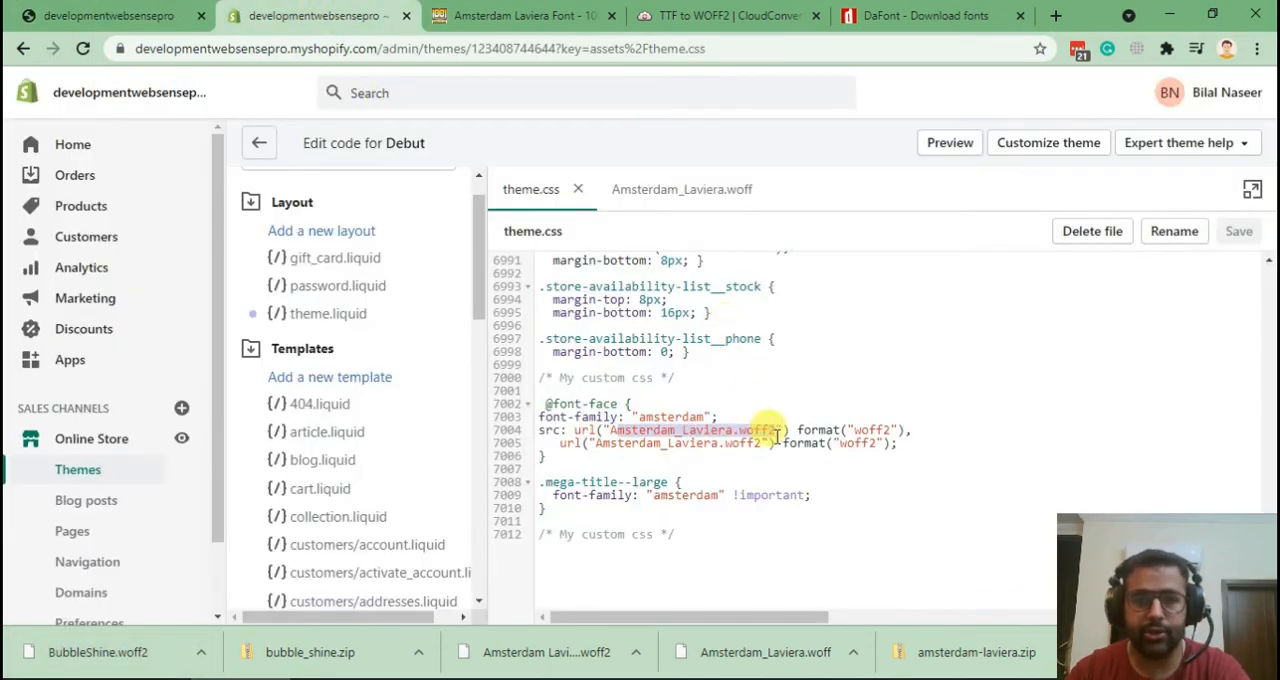
{"action": "key", "text": "Left"}
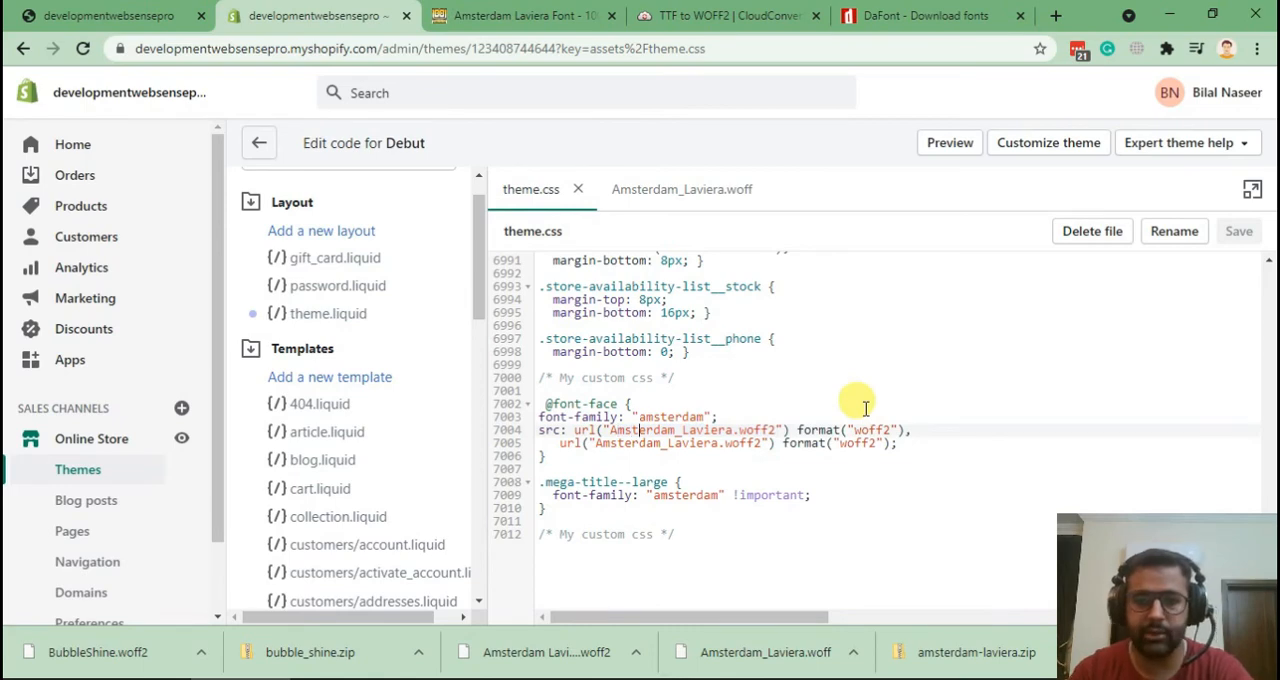
{"action": "key", "text": "shift+Left"}
{"action": "key", "text": "shift+Left"}
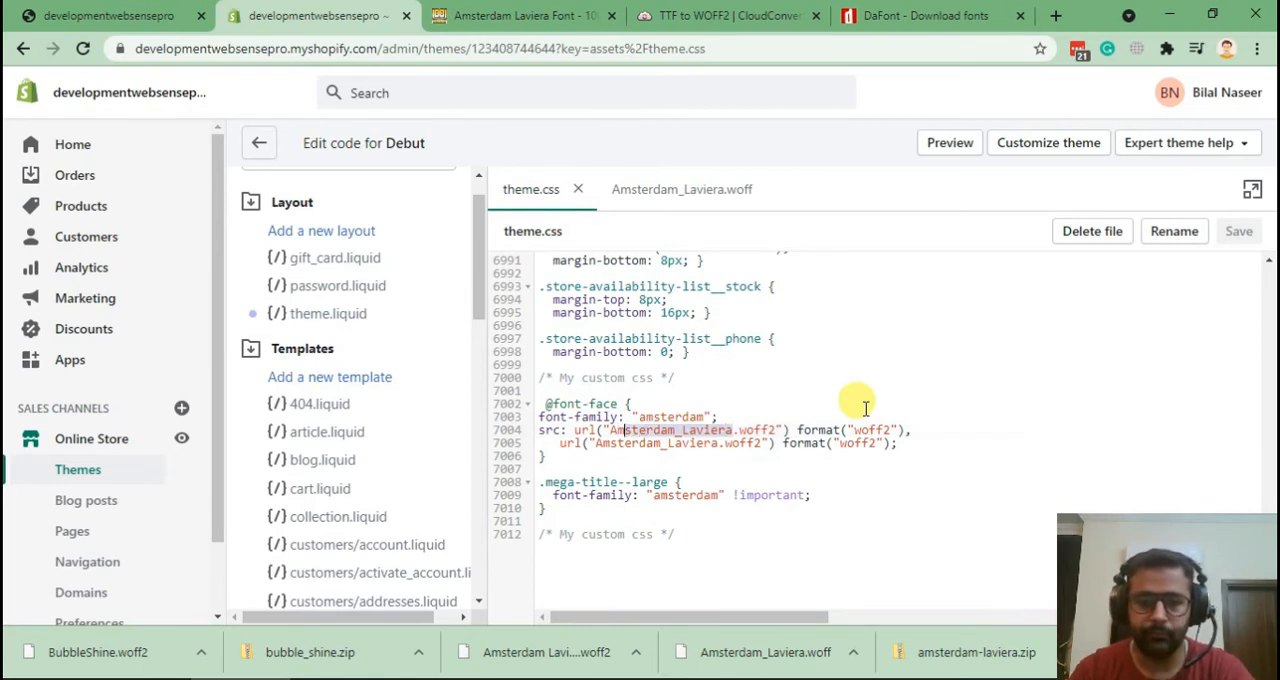
{"action": "type", "text": "BubbleSi"}
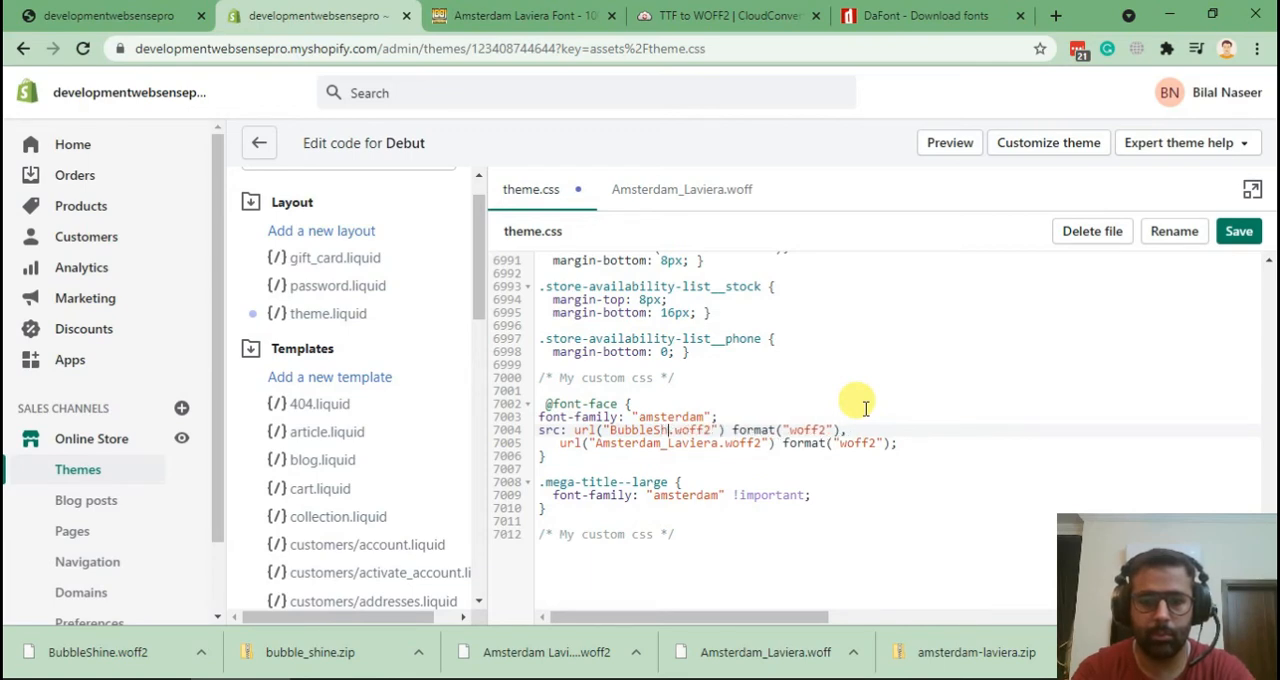
Step: Rename the font-family to bubbleshine and update both urls to BubbleShine.woff2
{"action": "key", "text": "Up"}
{"action": "key", "text": "shift+Left"}
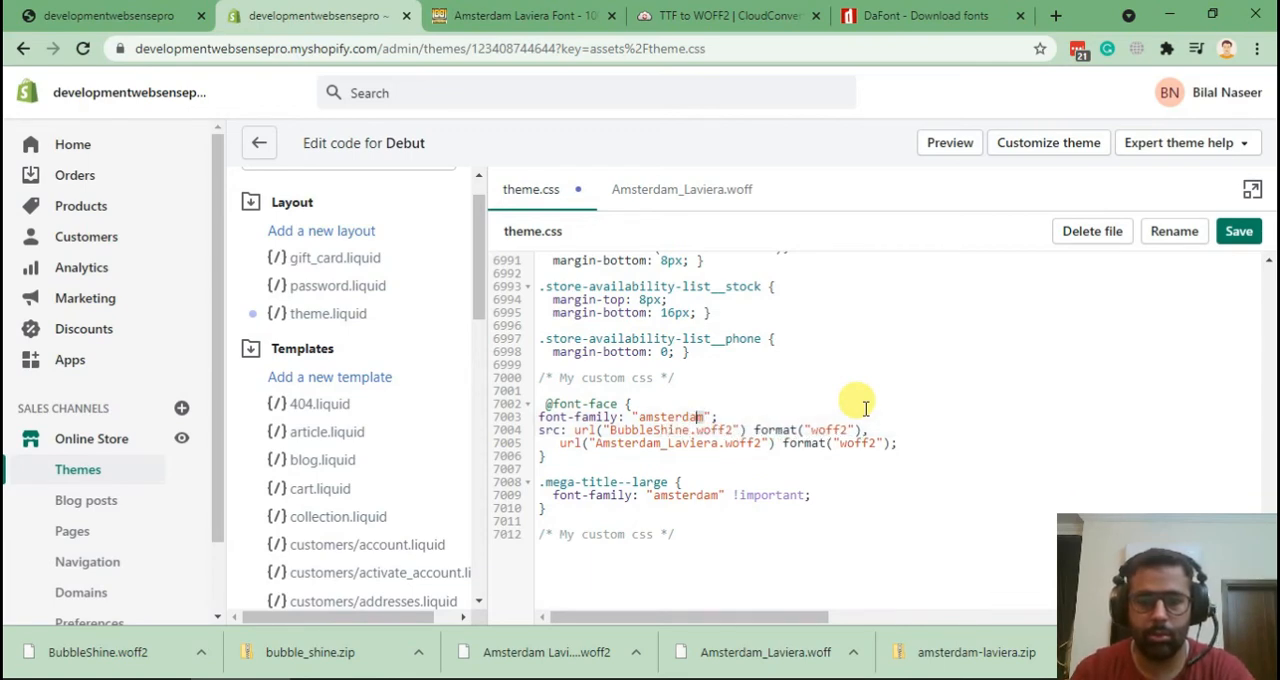
{"action": "type", "text": "bubbleshin"}
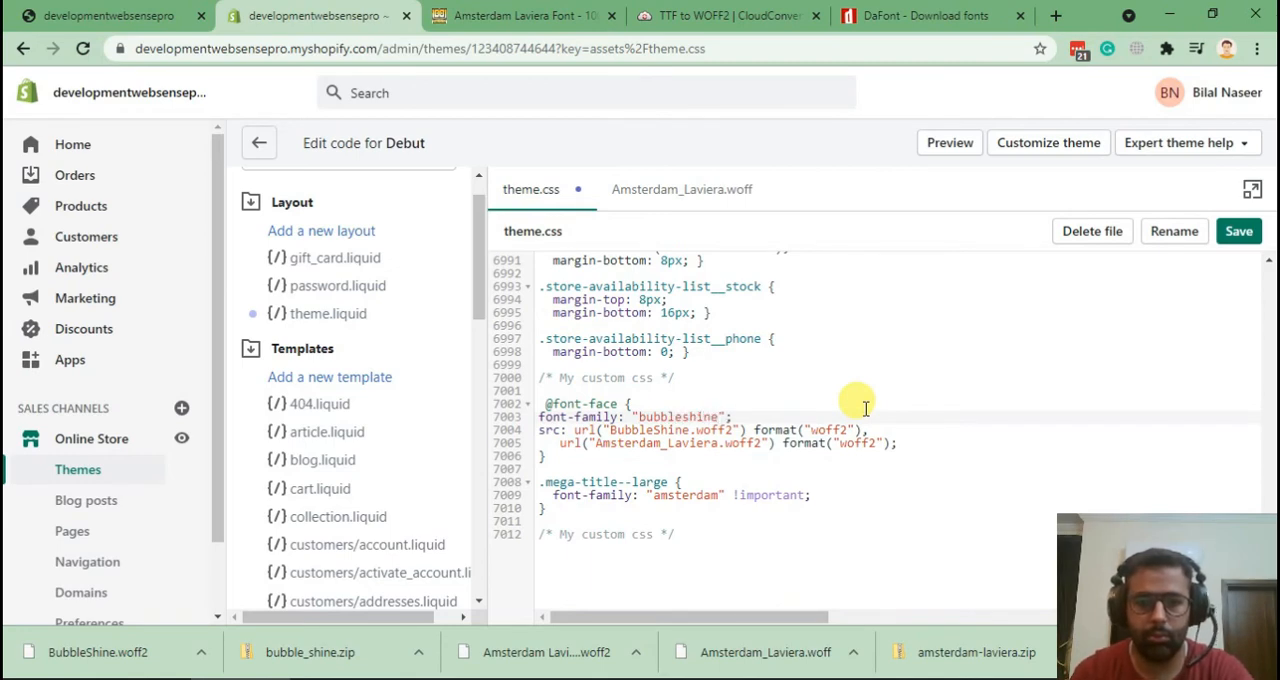
{"action": "key", "text": "Down"}
{"action": "key", "text": "Down"}
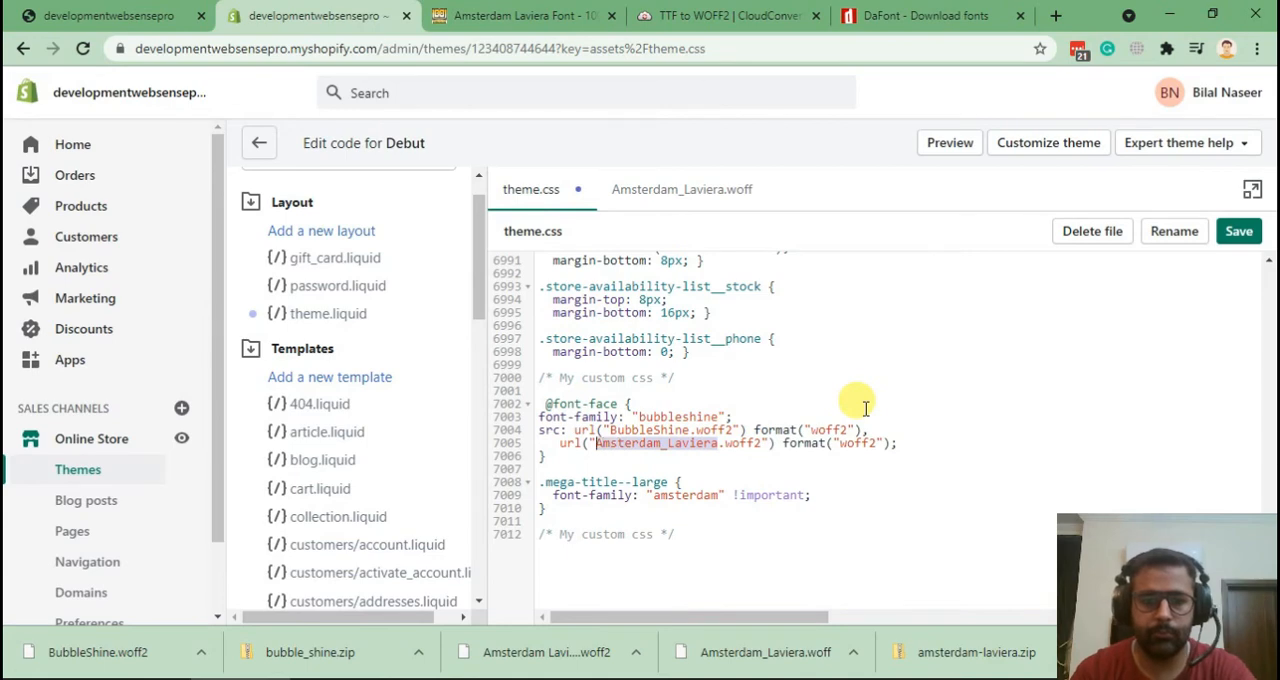
{"action": "type", "text": "BubbleS"}
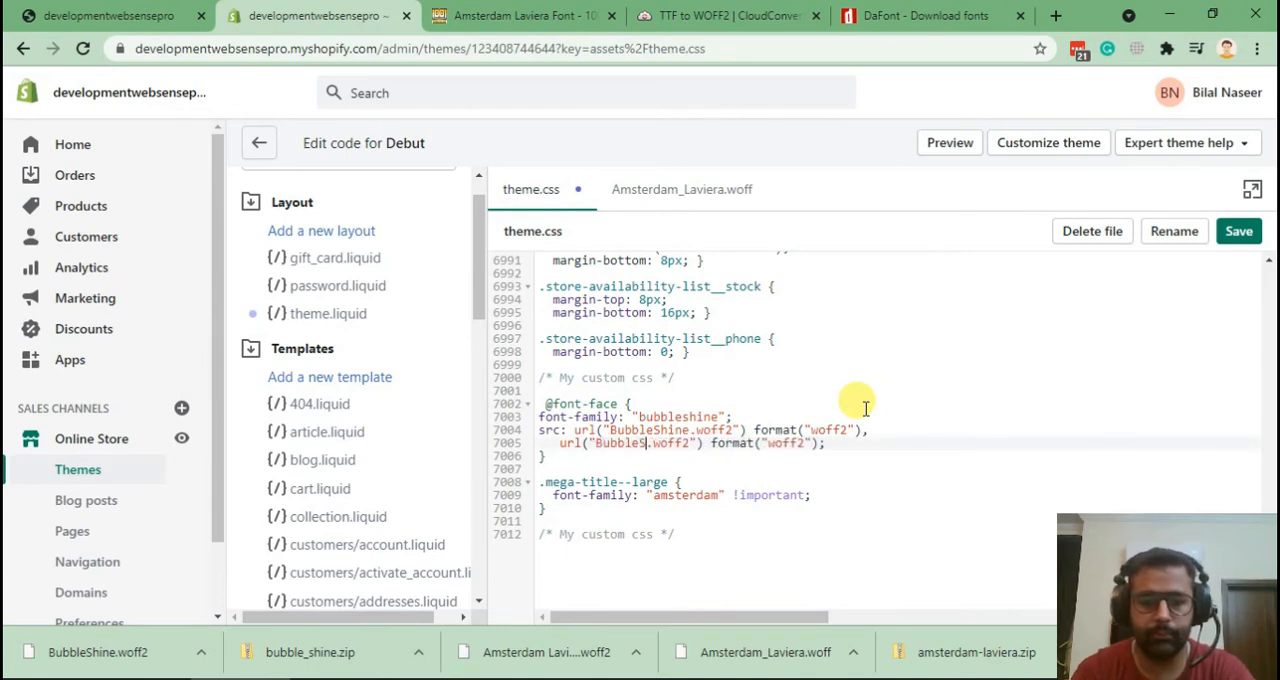
{"action": "type", "text": "hine"}
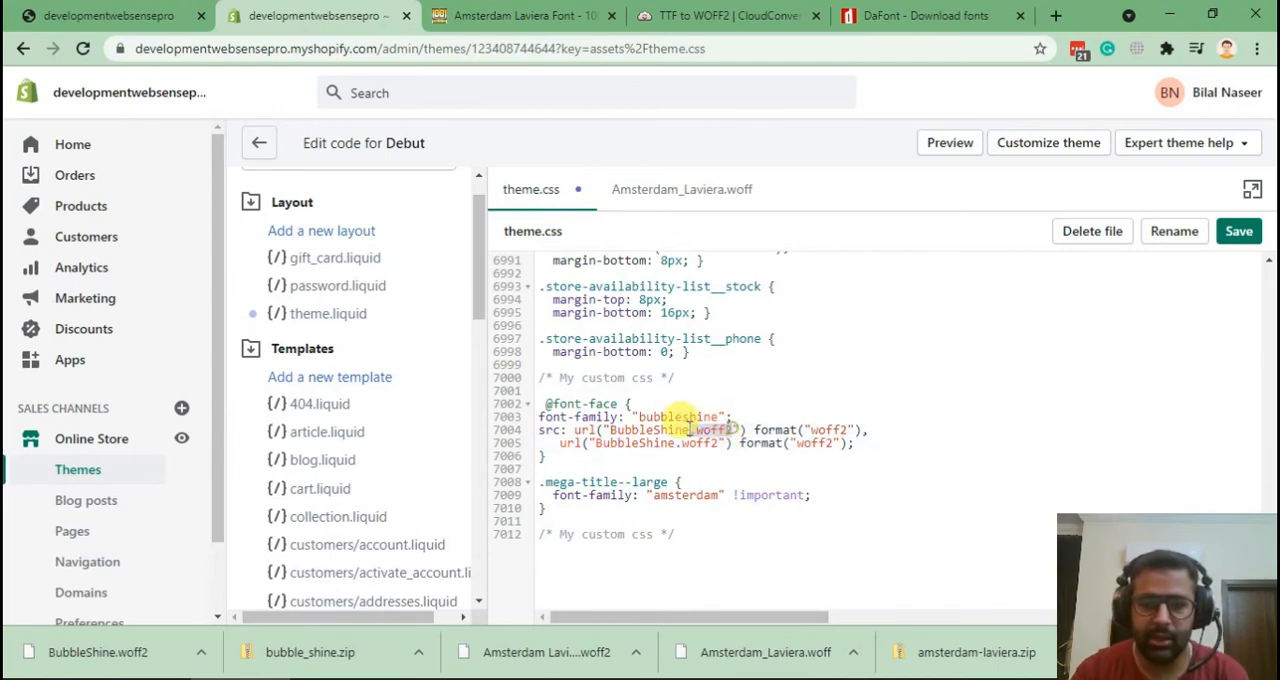
{"action": "left_click_drag", "start_coordinate": [733, 430], "coordinate": [617, 430]}
{"action": "scroll", "coordinate": [360, 400], "scroll_direction": "down", "scroll_amount": 5}
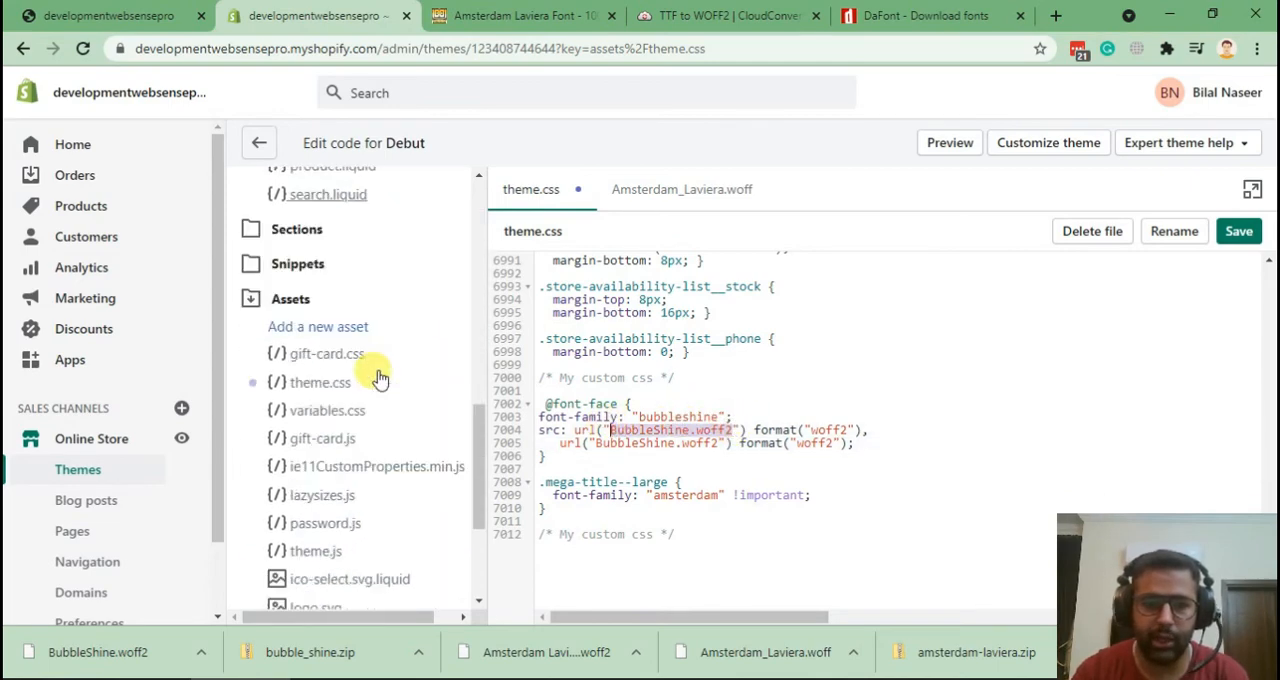
{"action": "scroll", "coordinate": [375, 390], "scroll_direction": "down", "scroll_amount": 5}
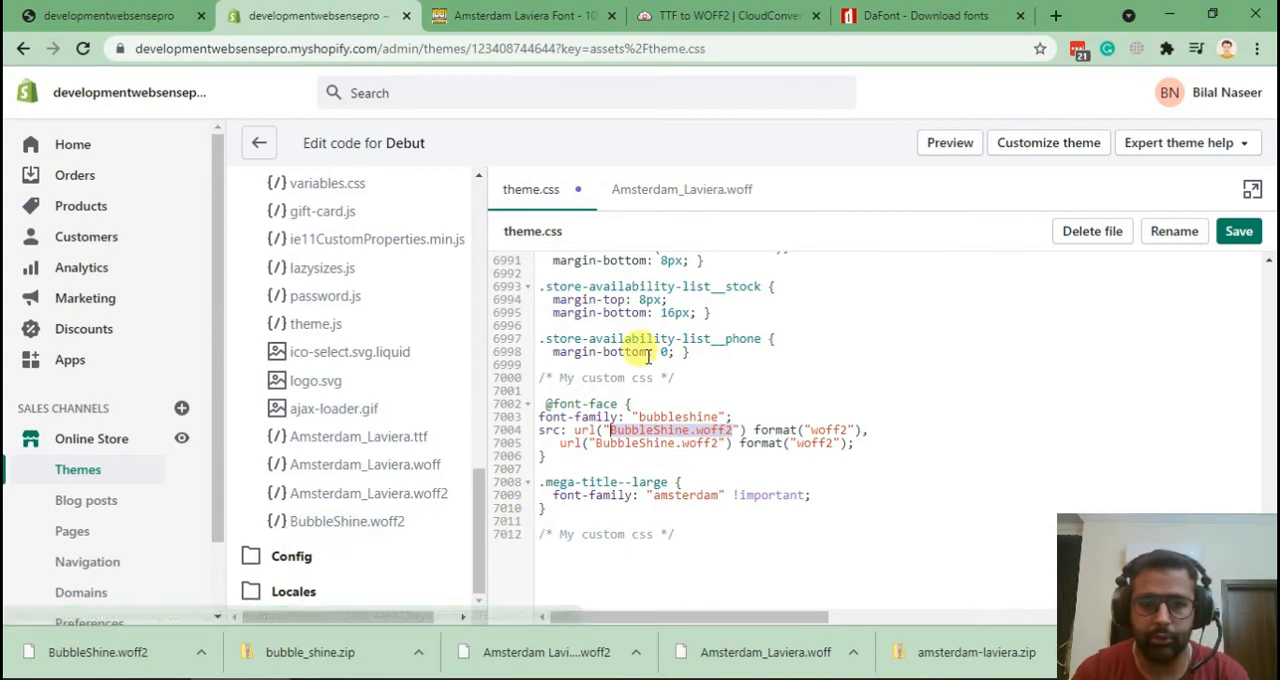
Step: Review Bubble Shine among DaFont's recently added fonts, then return to the theme code editor
{"action": "left_click", "coordinate": [728, 15]}
{"action": "left_click", "coordinate": [925, 15]}
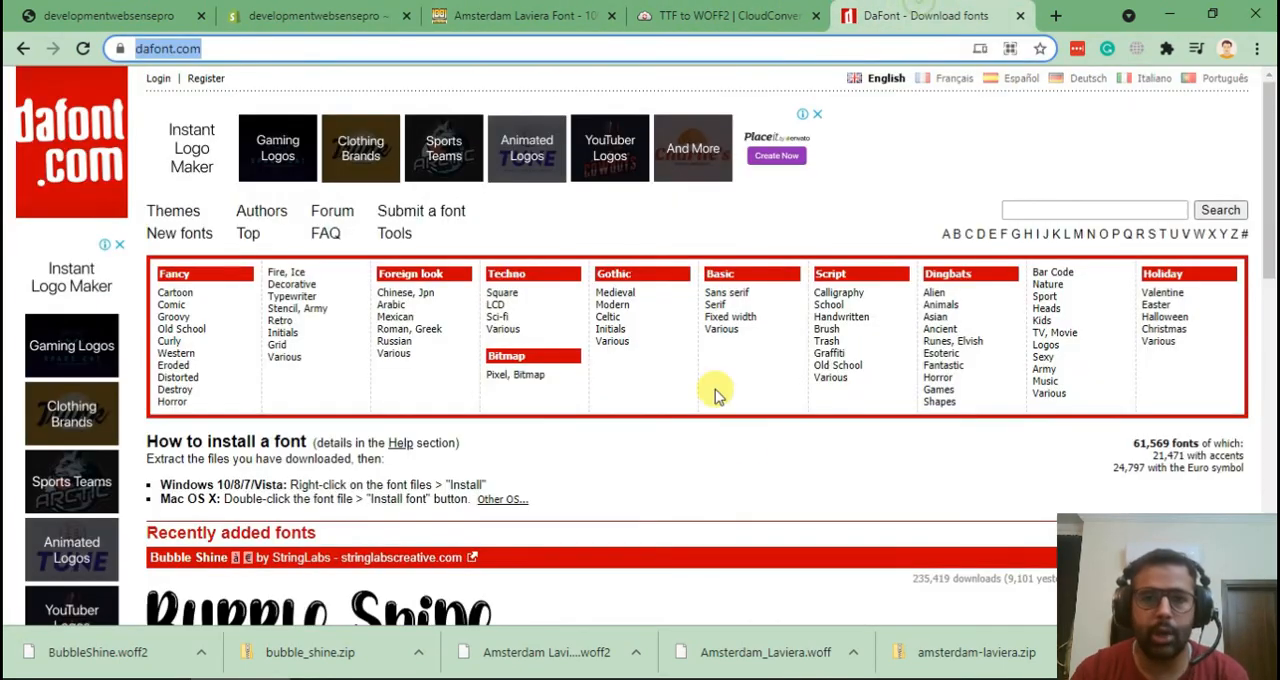
{"action": "scroll", "coordinate": [780, 350], "scroll_direction": "down", "scroll_amount": 4}
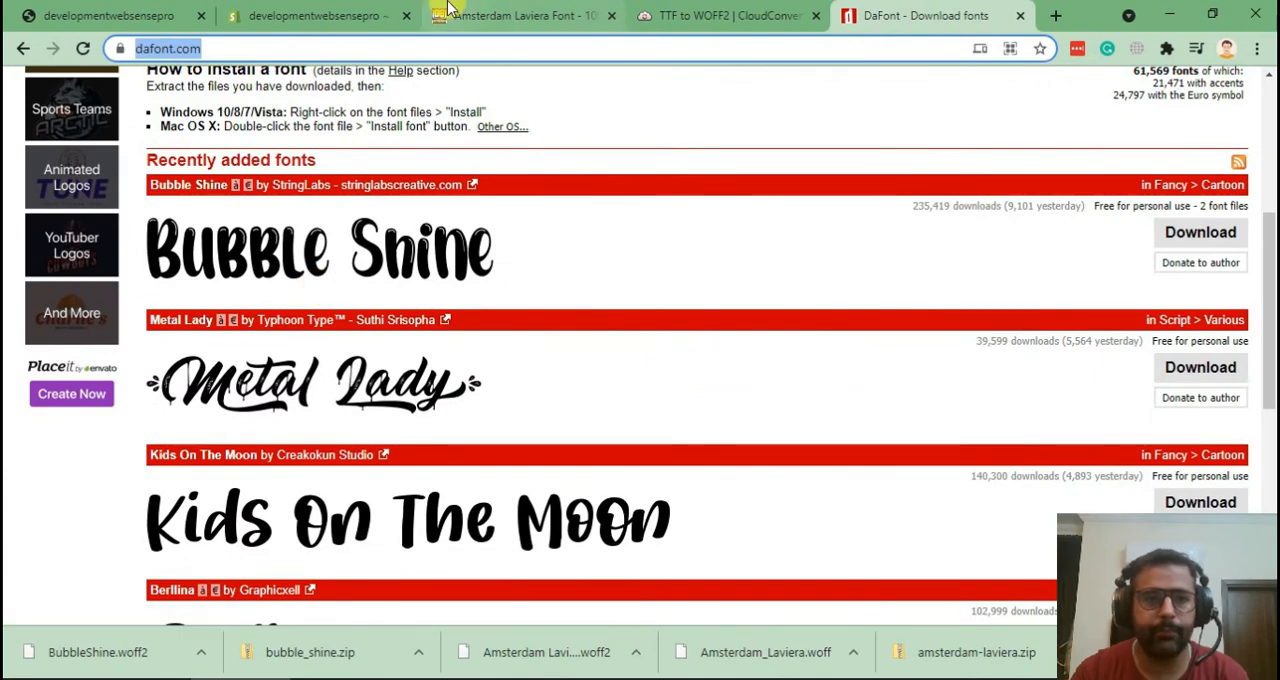
{"action": "left_click", "coordinate": [525, 15]}
{"action": "left_click", "coordinate": [925, 15]}
{"action": "left_click", "coordinate": [240, 48]}
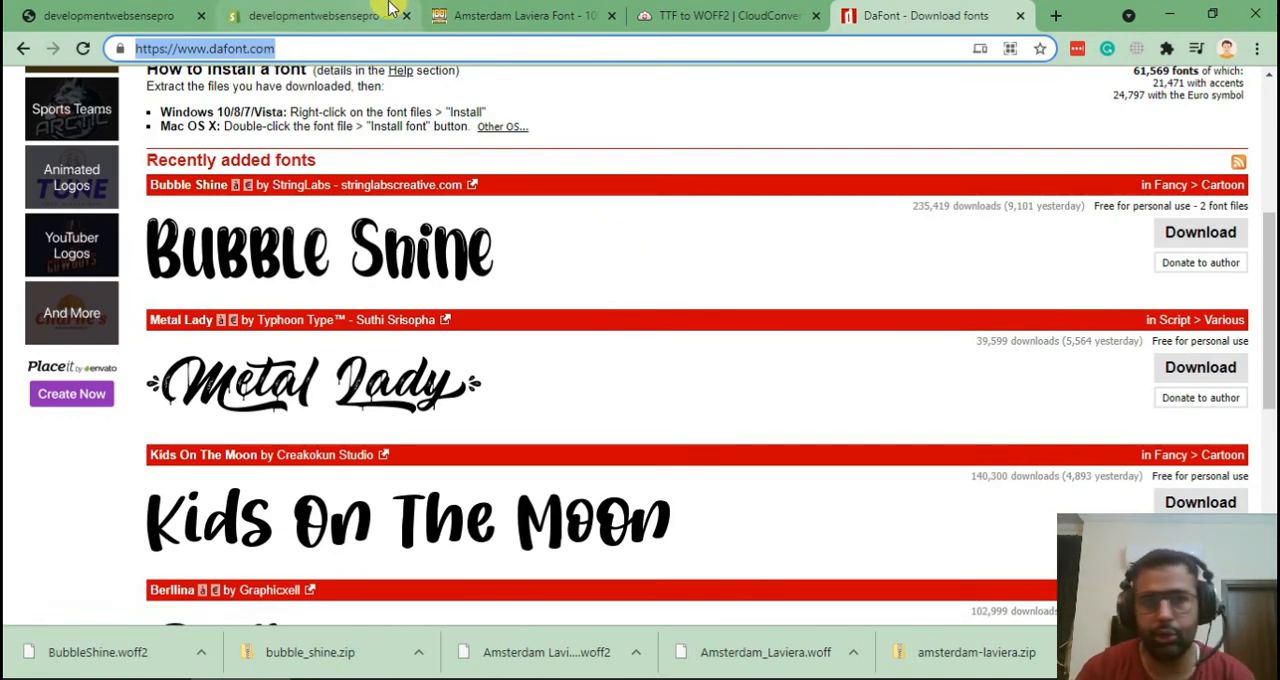
{"action": "left_click", "coordinate": [315, 15]}
Step: Change the .mega-title--large font-family from amsterdam to bubbleshine and save theme.css
{"action": "left_click", "coordinate": [632, 469]}
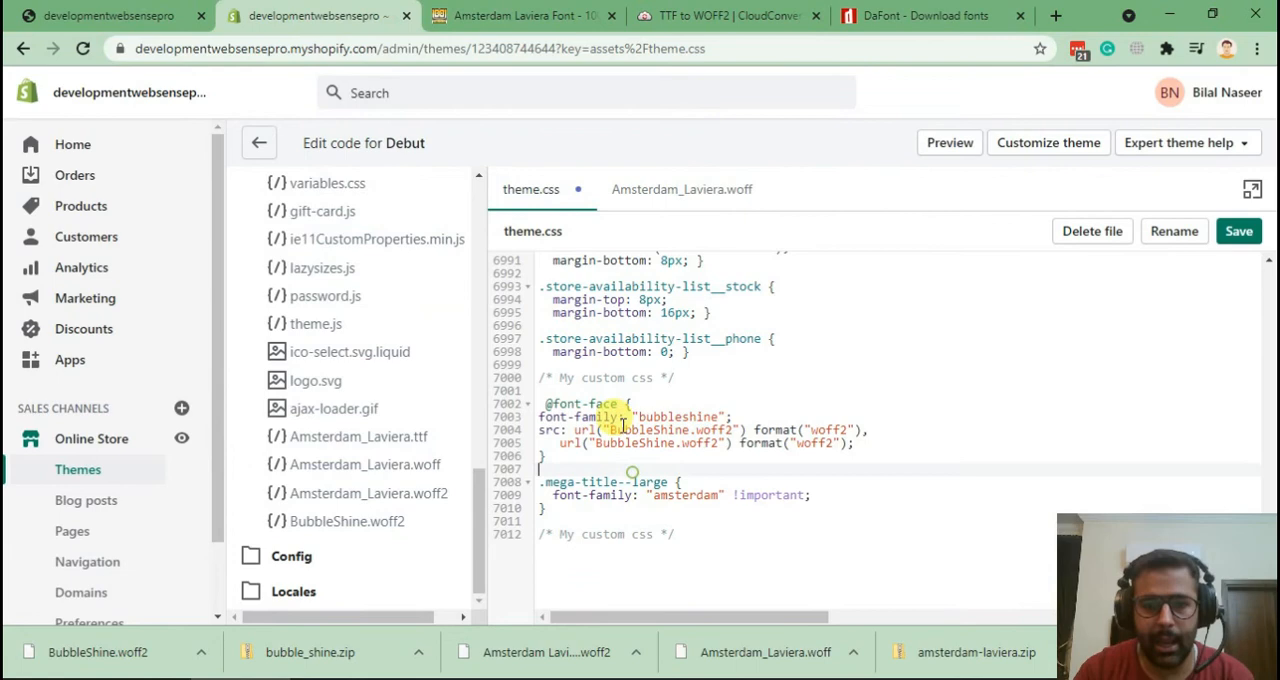
{"action": "left_click_drag", "start_coordinate": [610, 430], "coordinate": [732, 430]}
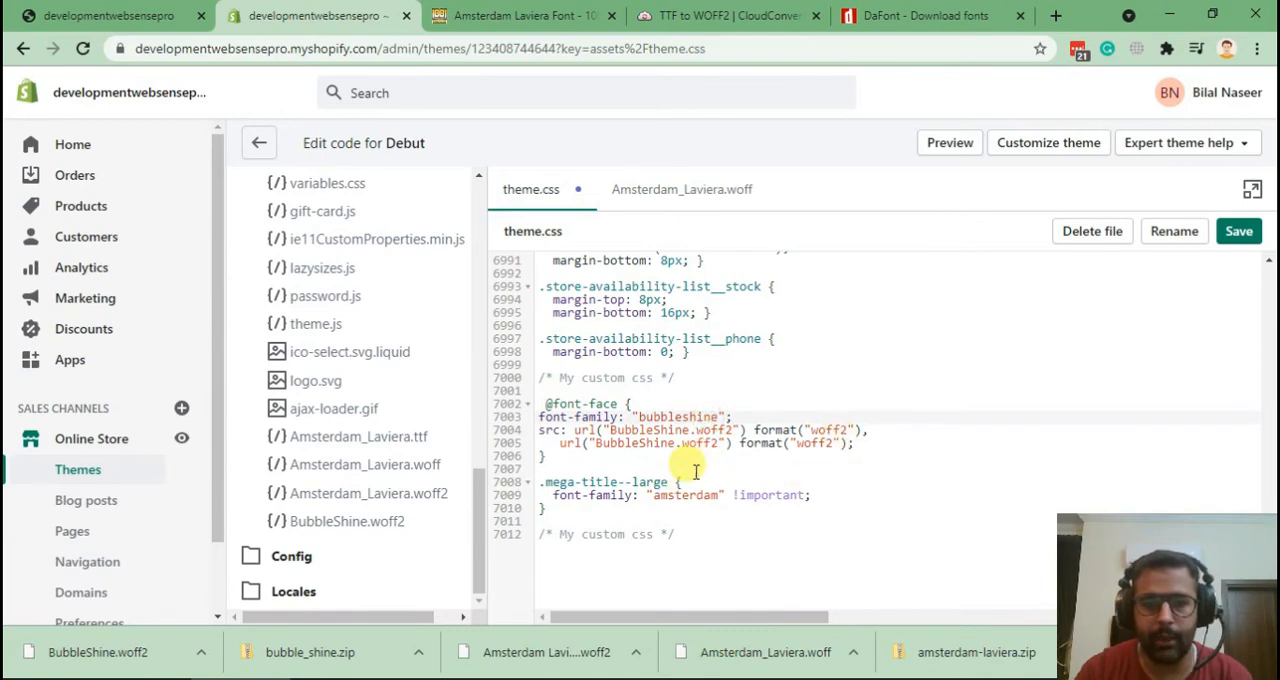
{"action": "left_click", "coordinate": [718, 495]}
{"action": "key", "text": "shift+Left"}
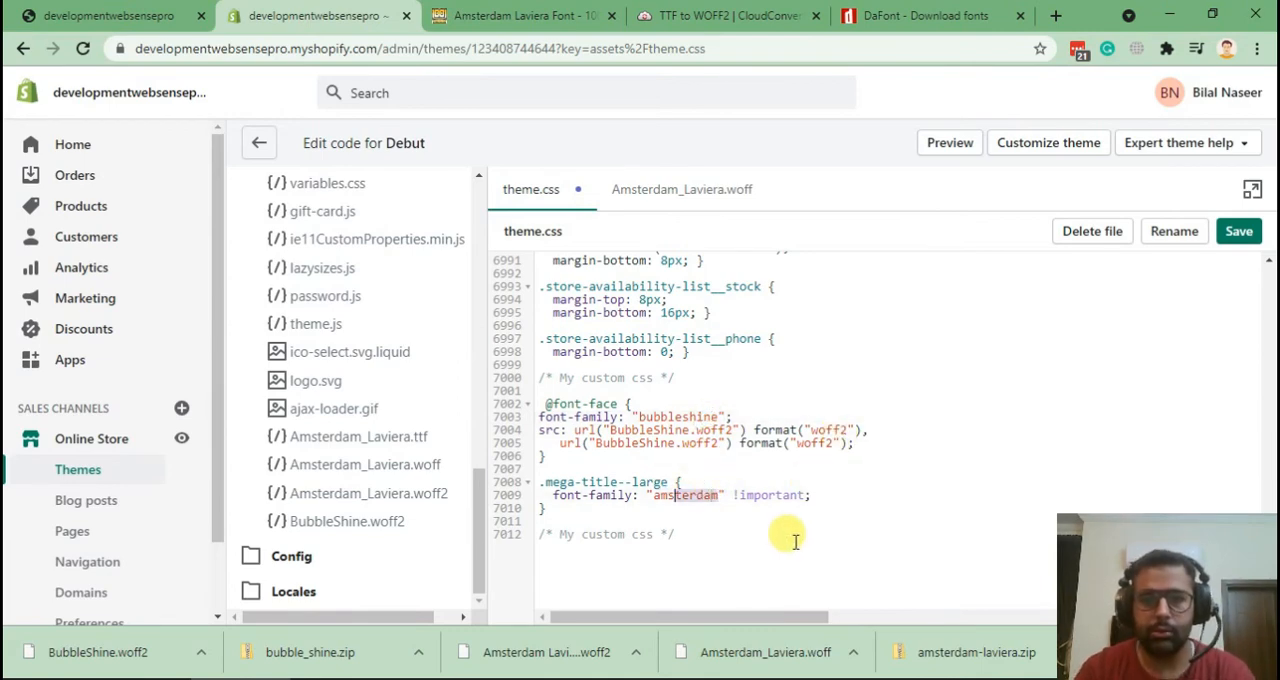
{"action": "type", "text": "bubbleshin"}
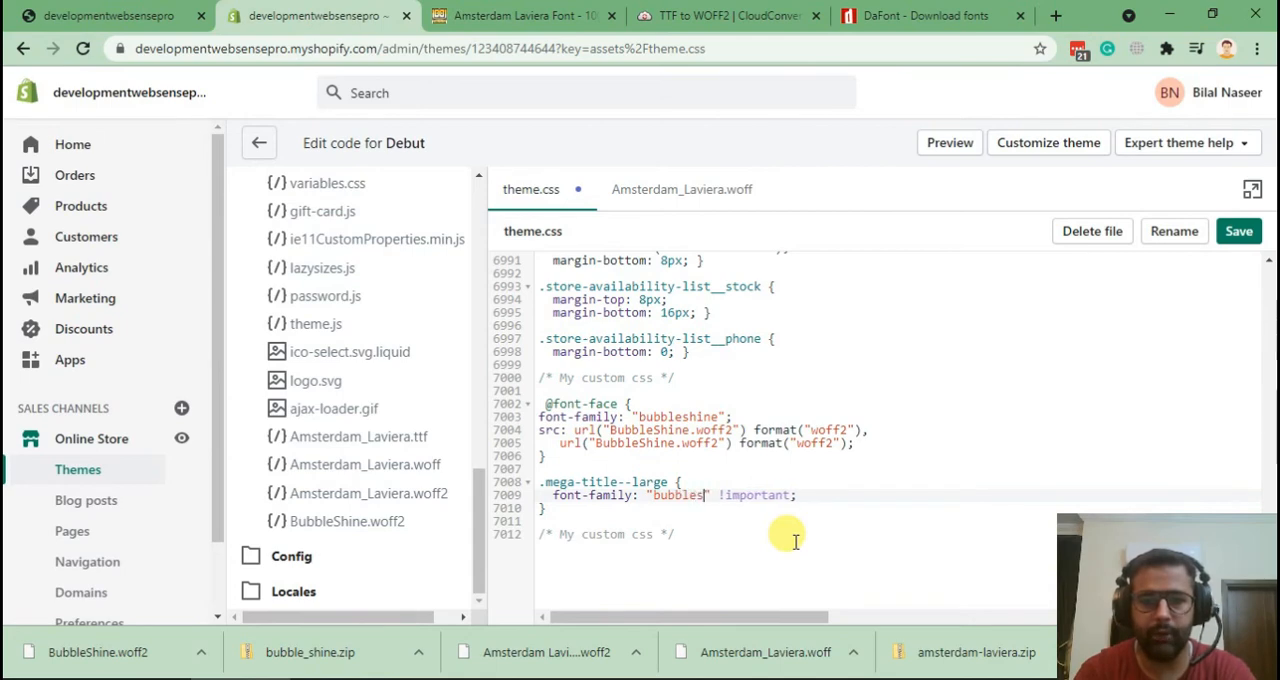
{"action": "left_click", "coordinate": [1238, 231]}
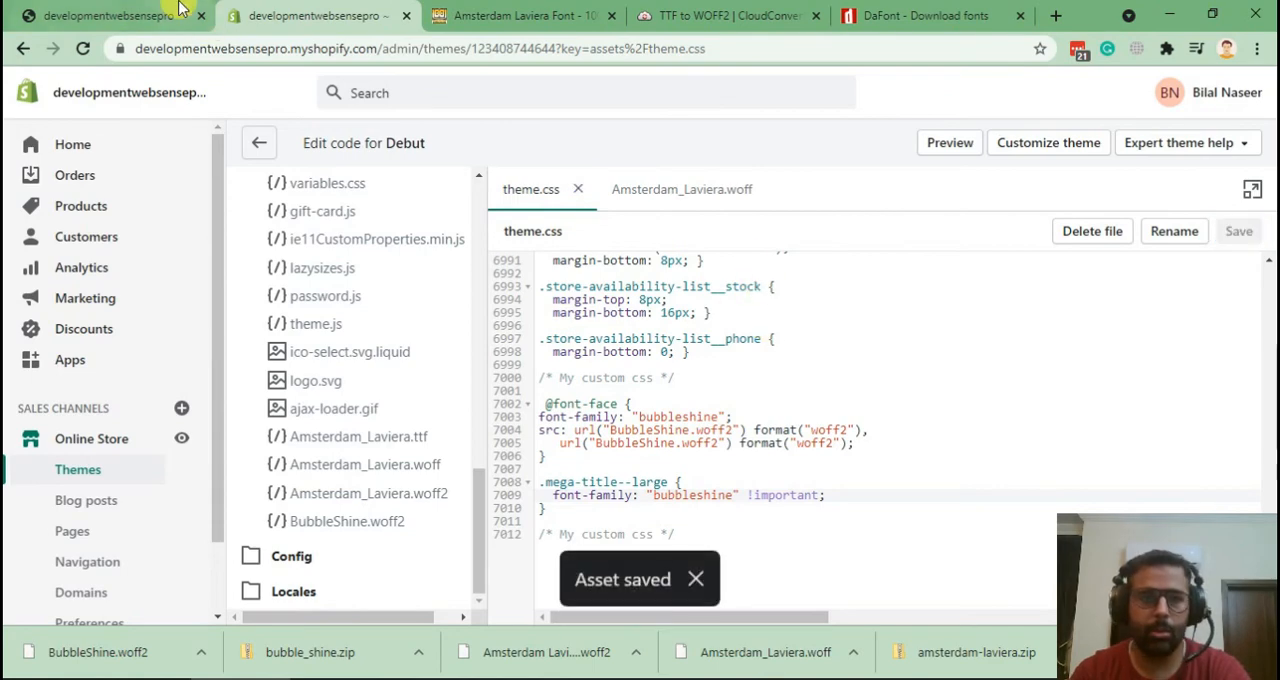
Step: Reload the storefront preview so the hero heading renders in Bubble Shine
{"action": "left_click", "coordinate": [105, 15]}
{"action": "key", "text": "F5"}
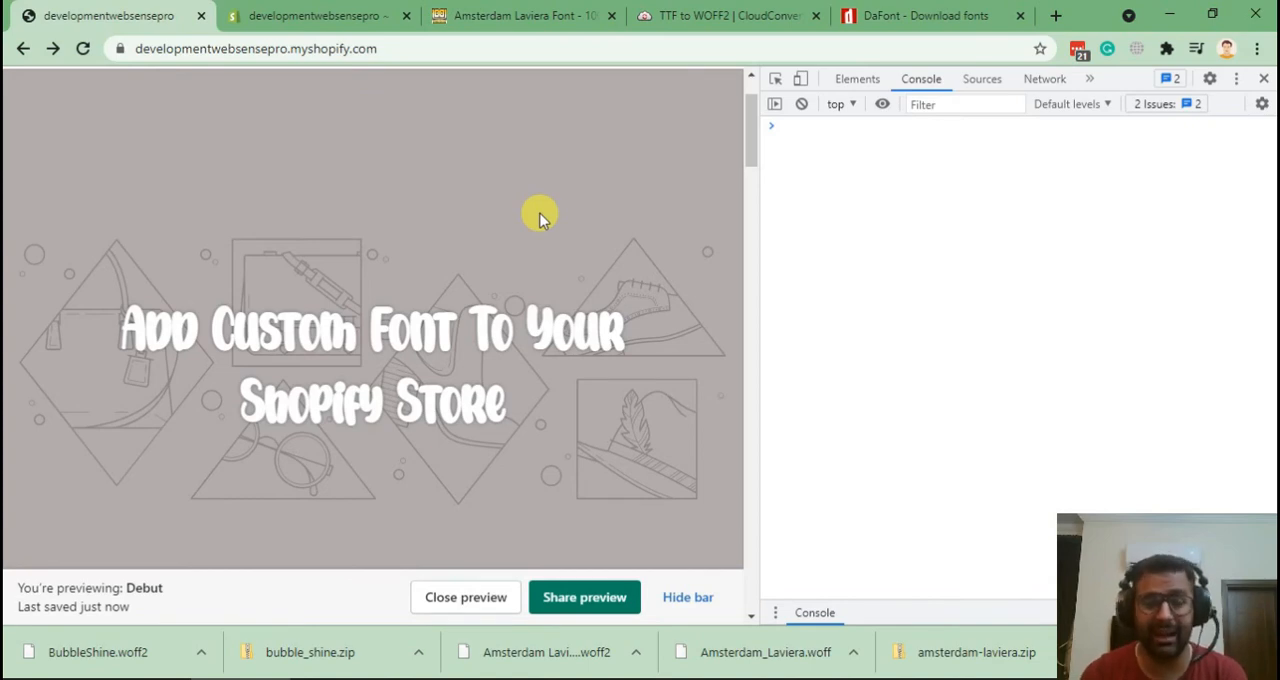
{"action": "scroll", "coordinate": [538, 217], "scroll_direction": "down", "scroll_amount": 4}
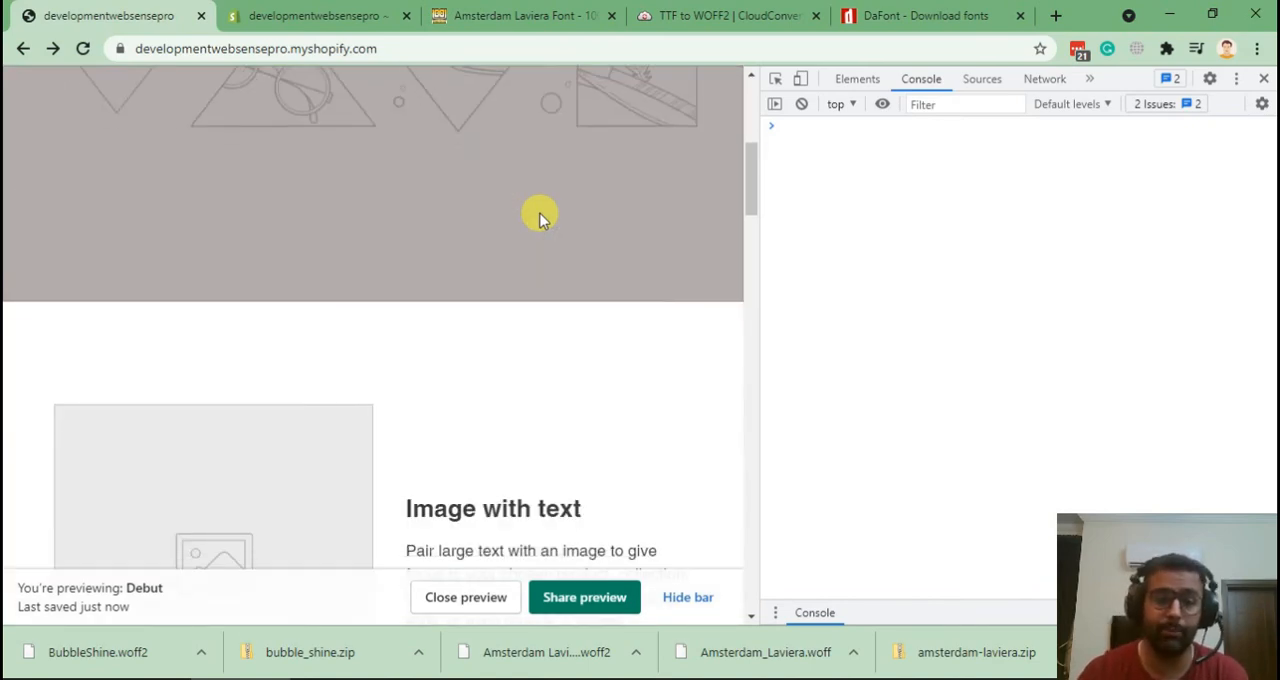
{"action": "scroll", "coordinate": [538, 217], "scroll_direction": "down", "scroll_amount": 3}
{"action": "scroll", "coordinate": [538, 217], "scroll_direction": "down", "scroll_amount": 2}
{"action": "scroll", "coordinate": [538, 230], "scroll_direction": "down", "scroll_amount": 3}
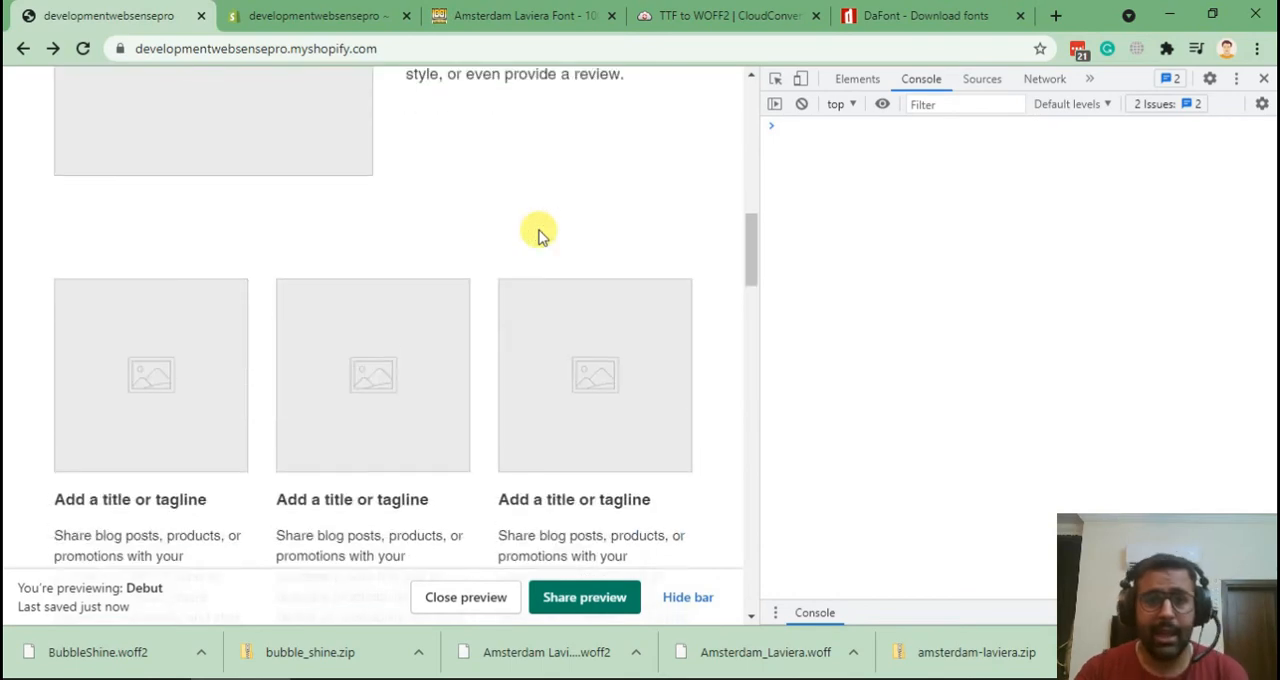
{"action": "scroll", "coordinate": [538, 230], "scroll_direction": "up", "scroll_amount": 4}
Step: Review the custom font CSS rules, then bring the preview's Image with text heading up for inspection
{"action": "left_click", "coordinate": [314, 15]}
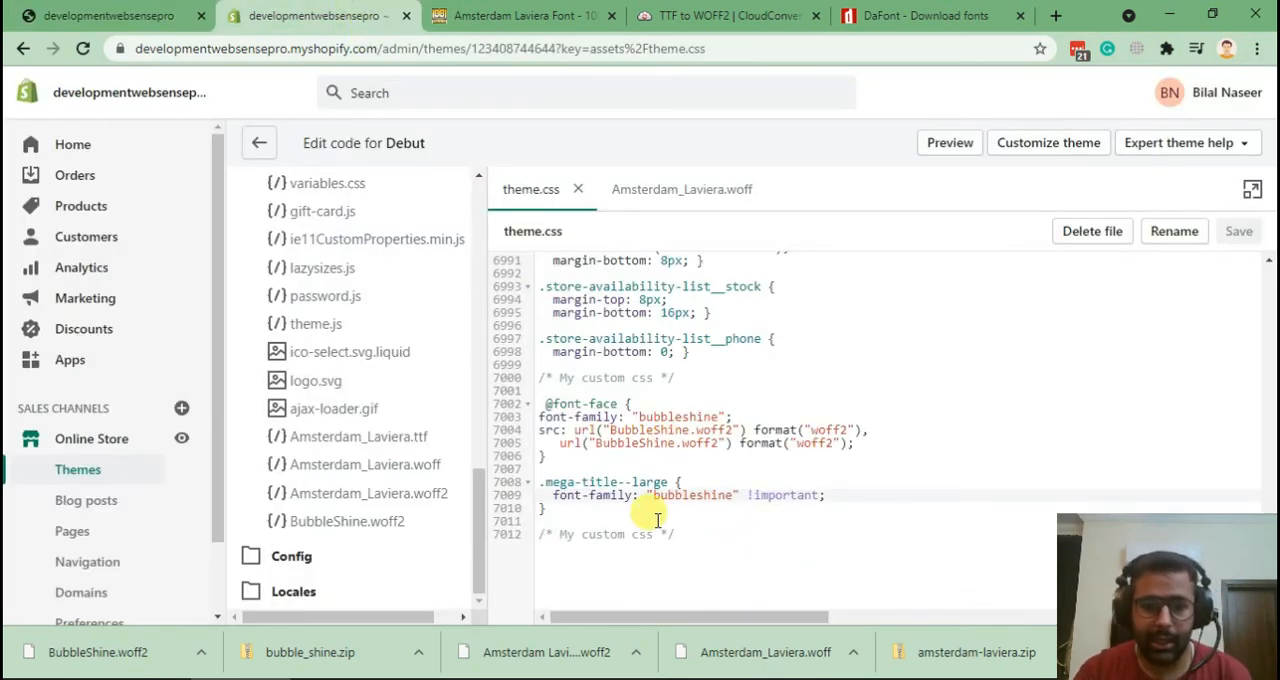
{"action": "left_click", "coordinate": [565, 509]}
{"action": "left_click_drag", "start_coordinate": [565, 509], "coordinate": [538, 403]}
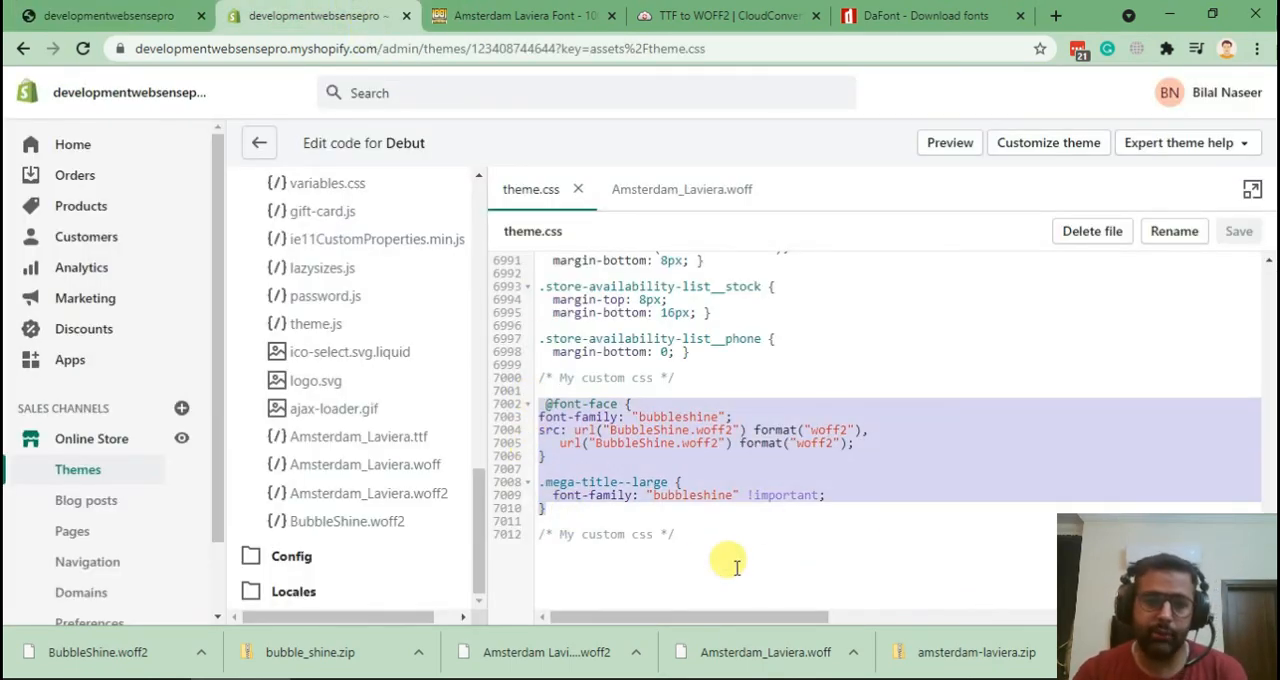
{"action": "left_click", "coordinate": [108, 10]}
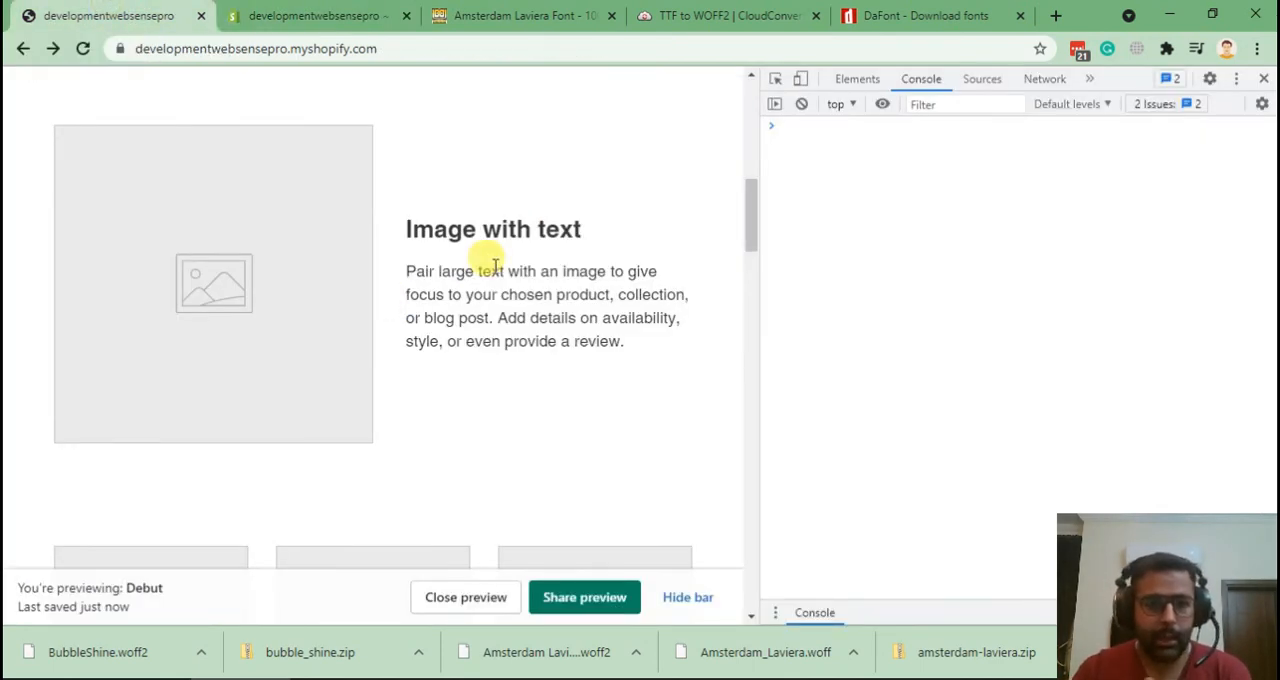
{"action": "scroll", "coordinate": [494, 249], "scroll_direction": "up", "scroll_amount": 3}
{"action": "scroll", "coordinate": [494, 249], "scroll_direction": "up", "scroll_amount": 3}
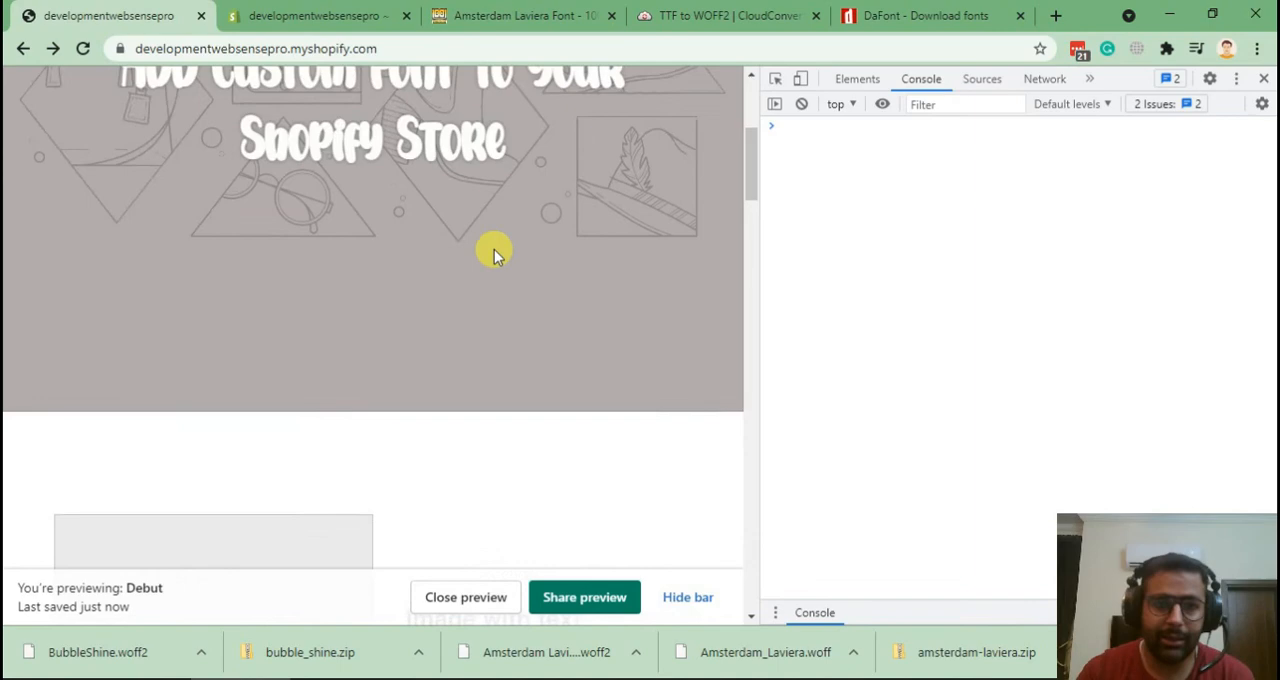
{"action": "scroll", "coordinate": [494, 249], "scroll_direction": "up", "scroll_amount": 2}
{"action": "scroll", "coordinate": [494, 264], "scroll_direction": "down", "scroll_amount": 2}
{"action": "scroll", "coordinate": [494, 264], "scroll_direction": "down", "scroll_amount": 3}
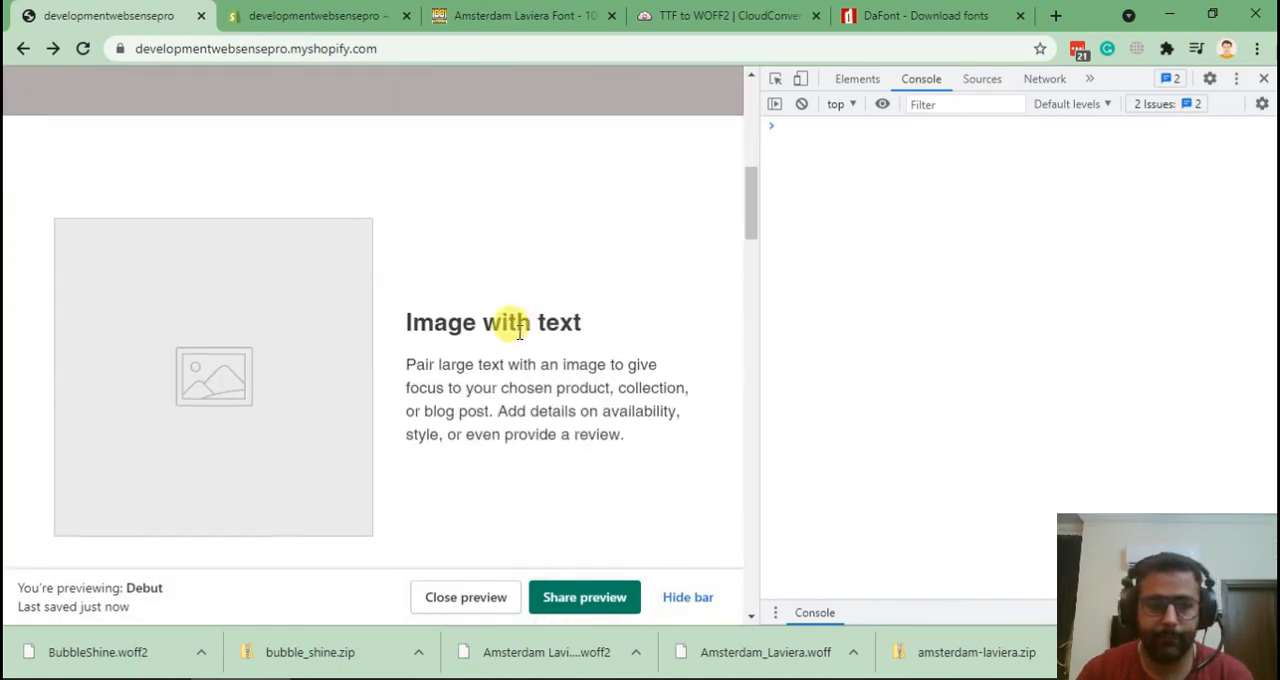
{"action": "left_click_drag", "start_coordinate": [403, 320], "coordinate": [585, 322]}
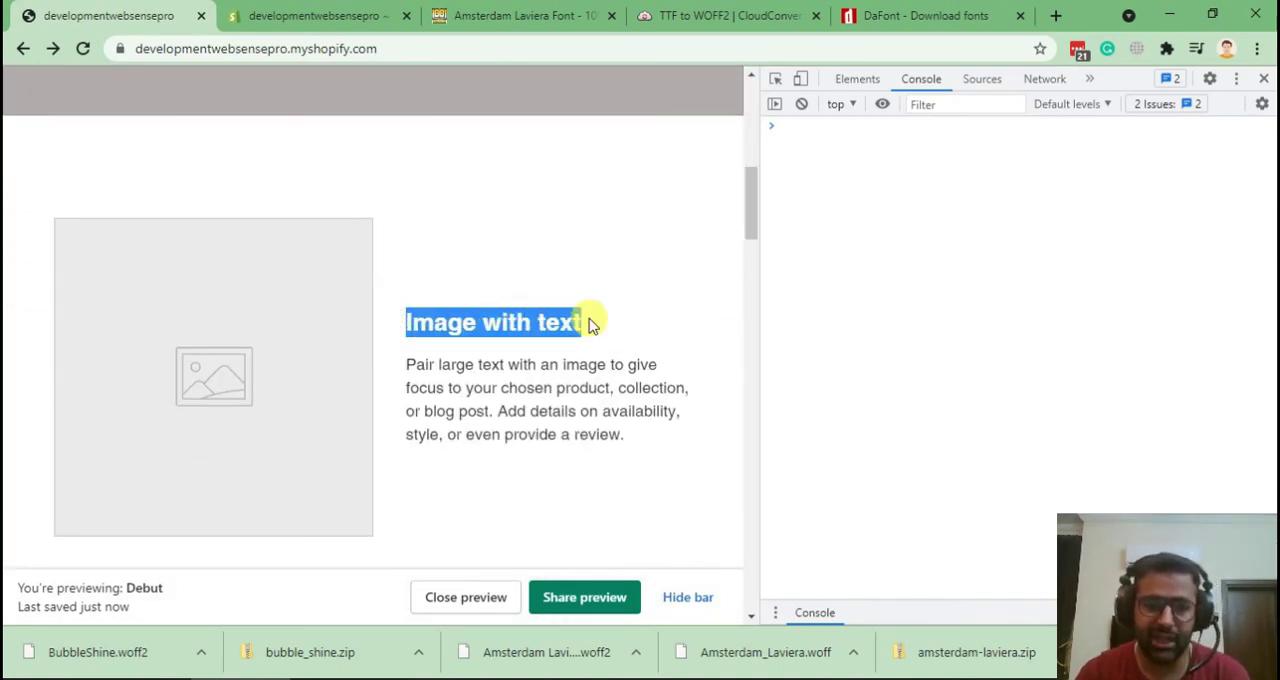
{"action": "right_click", "coordinate": [522, 322]}
Step: Inspect the Image with text heading to find its h2 class="h3" markup, then return to the editor
{"action": "left_click", "coordinate": [575, 463]}
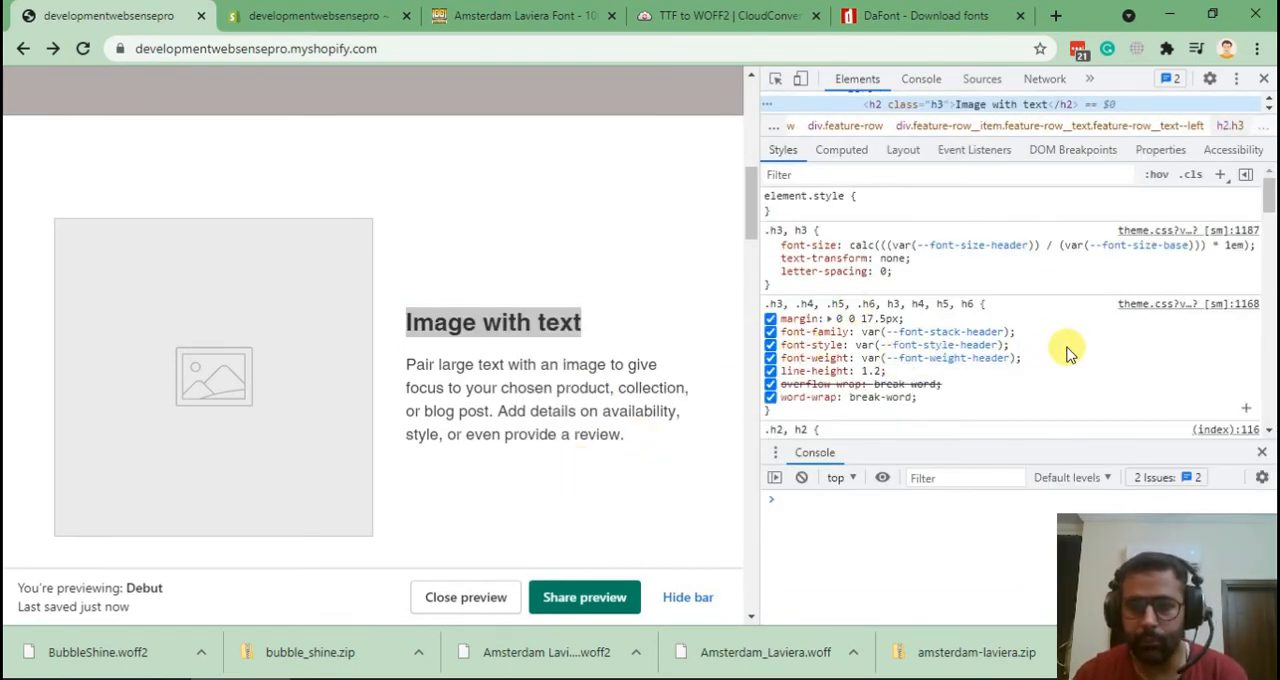
{"action": "scroll", "coordinate": [1060, 340], "scroll_direction": "down", "scroll_amount": 2}
{"action": "scroll", "coordinate": [1045, 370], "scroll_direction": "up", "scroll_amount": 2}
{"action": "scroll", "coordinate": [1043, 370], "scroll_direction": "up", "scroll_amount": 1}
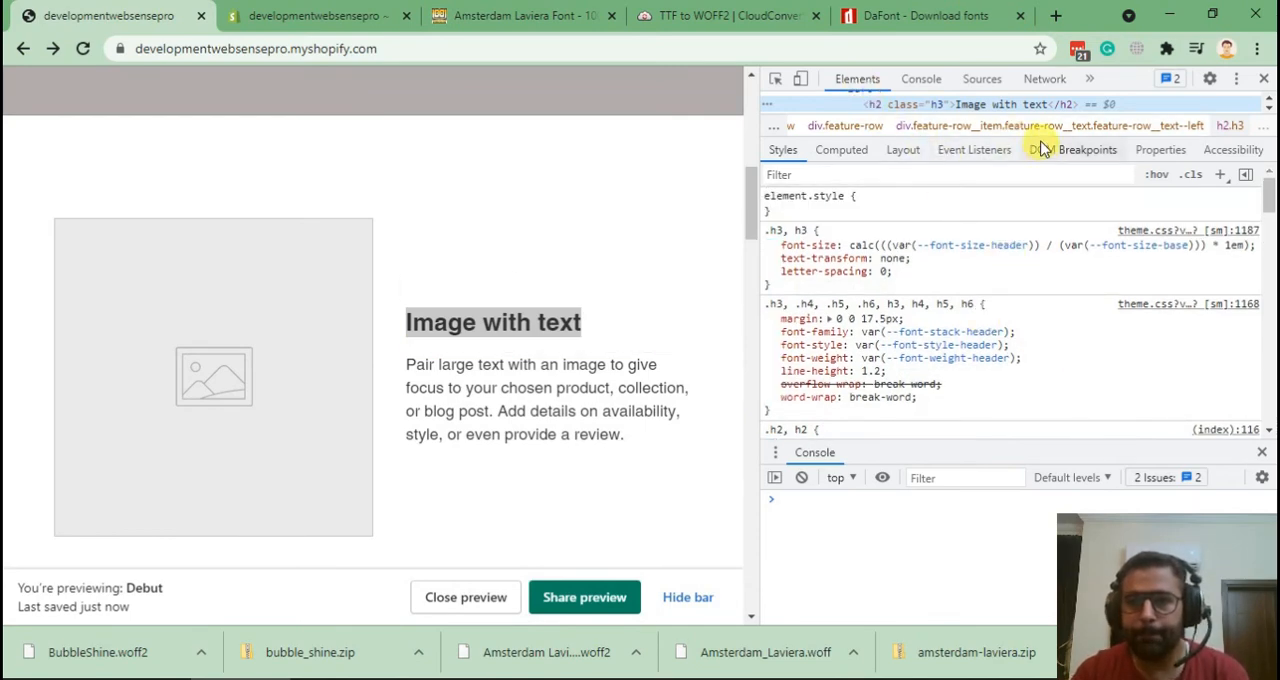
{"action": "left_click_drag", "start_coordinate": [1043, 140], "coordinate": [1043, 365]}
{"action": "scroll", "coordinate": [1040, 305], "scroll_direction": "up", "scroll_amount": 1}
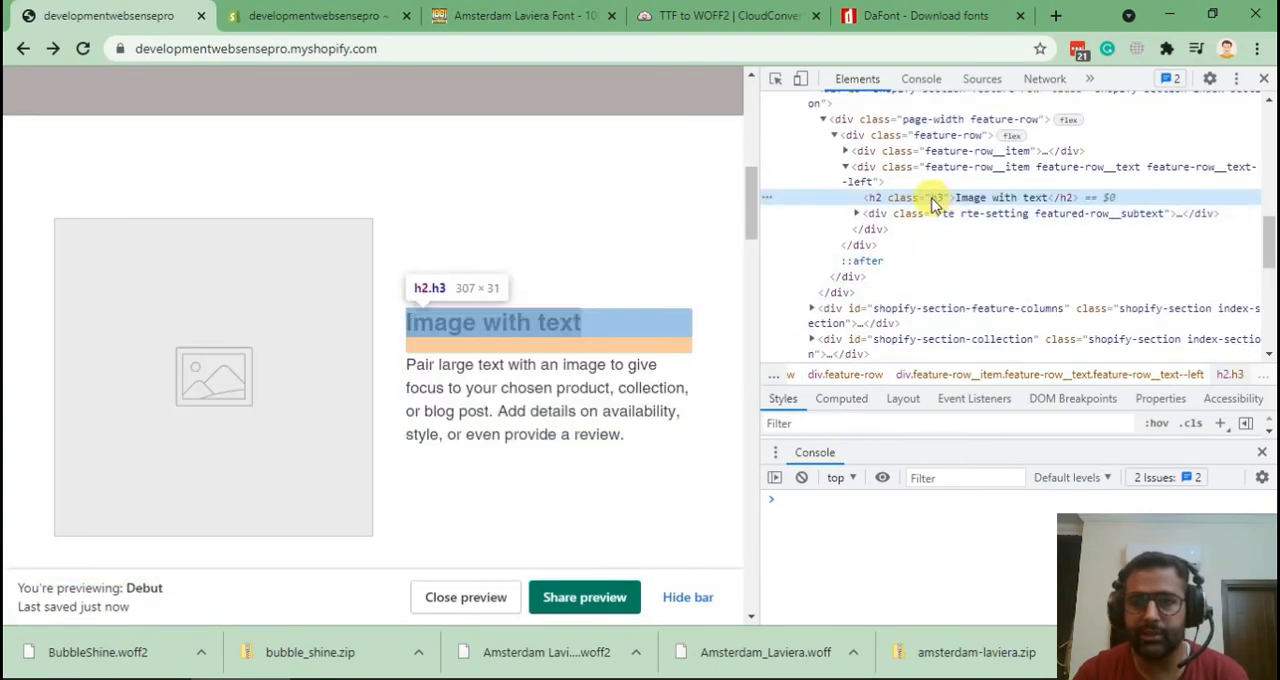
{"action": "left_click", "coordinate": [352, 15]}
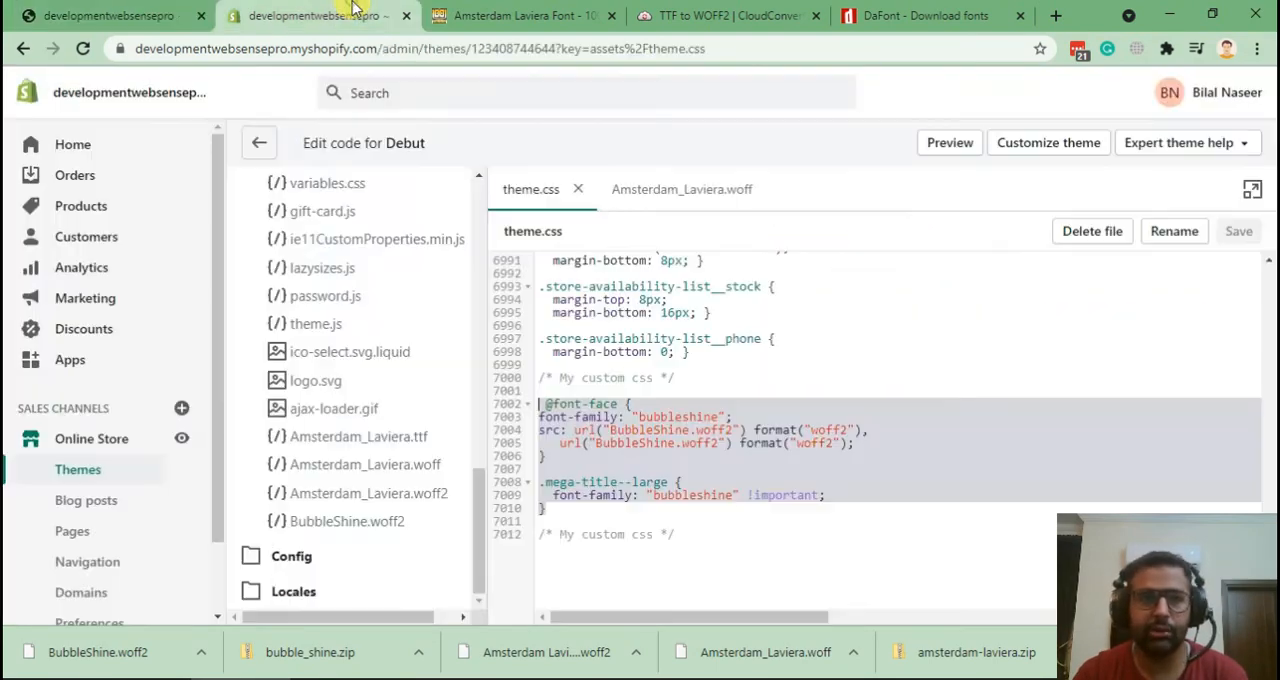
{"action": "scroll", "coordinate": [700, 450], "scroll_direction": "down", "scroll_amount": 1}
Step: Duplicate the .mega-title--large selector line below its rule and rename the selector to h3
{"action": "left_click", "coordinate": [622, 500]}
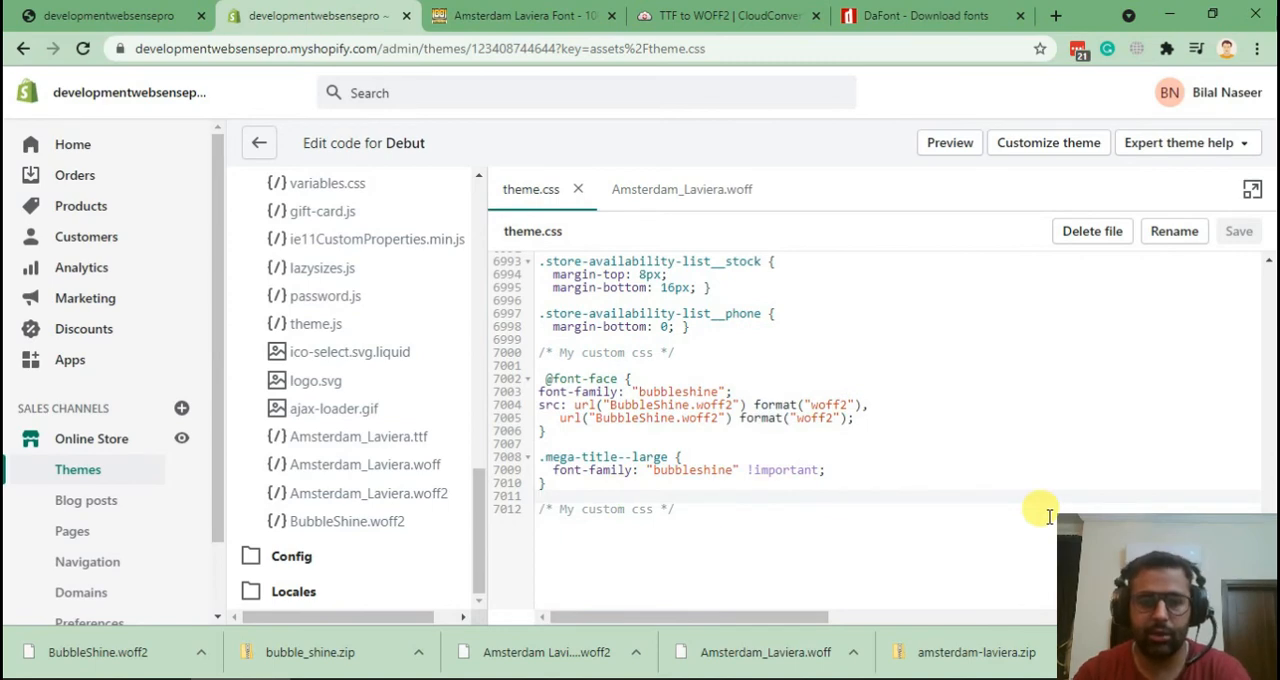
{"action": "key", "text": "Up"}
{"action": "key", "text": "Up"}
{"action": "key", "text": "Up"}
{"action": "key", "text": "shift+Home"}
{"action": "key", "text": "End"}
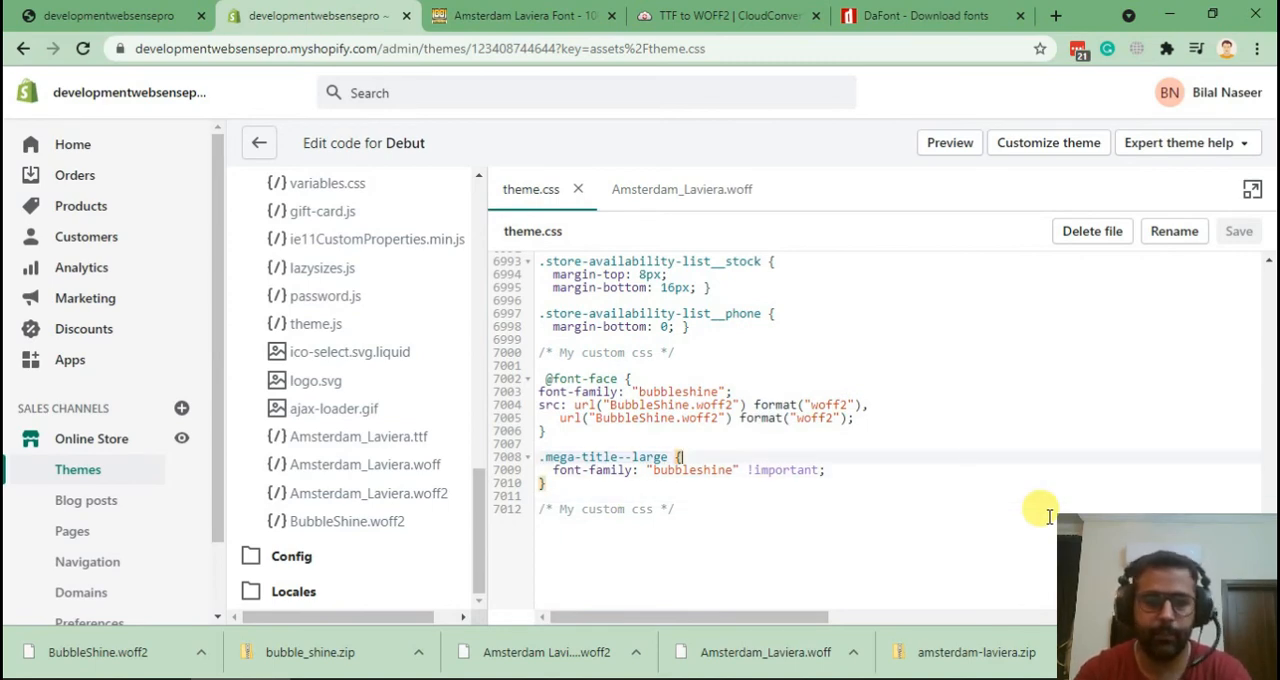
{"action": "key", "text": "shift+Home"}
{"action": "key", "text": "ctrl+c"}
{"action": "key", "text": "Down"}
{"action": "key", "text": "Down"}
{"action": "key", "text": "Down"}
{"action": "key", "text": "End"}
{"action": "key", "text": "Return"}
{"action": "key", "text": "ctrl+v"}
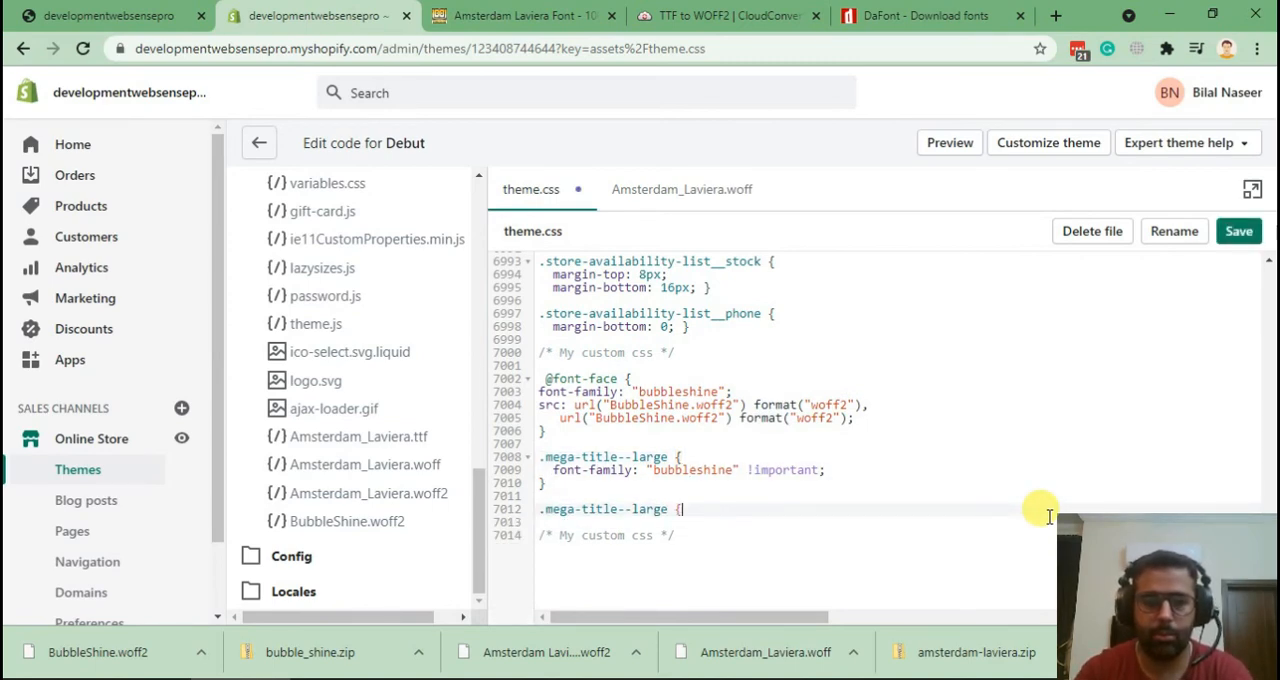
{"action": "key", "text": "shift+Left"}
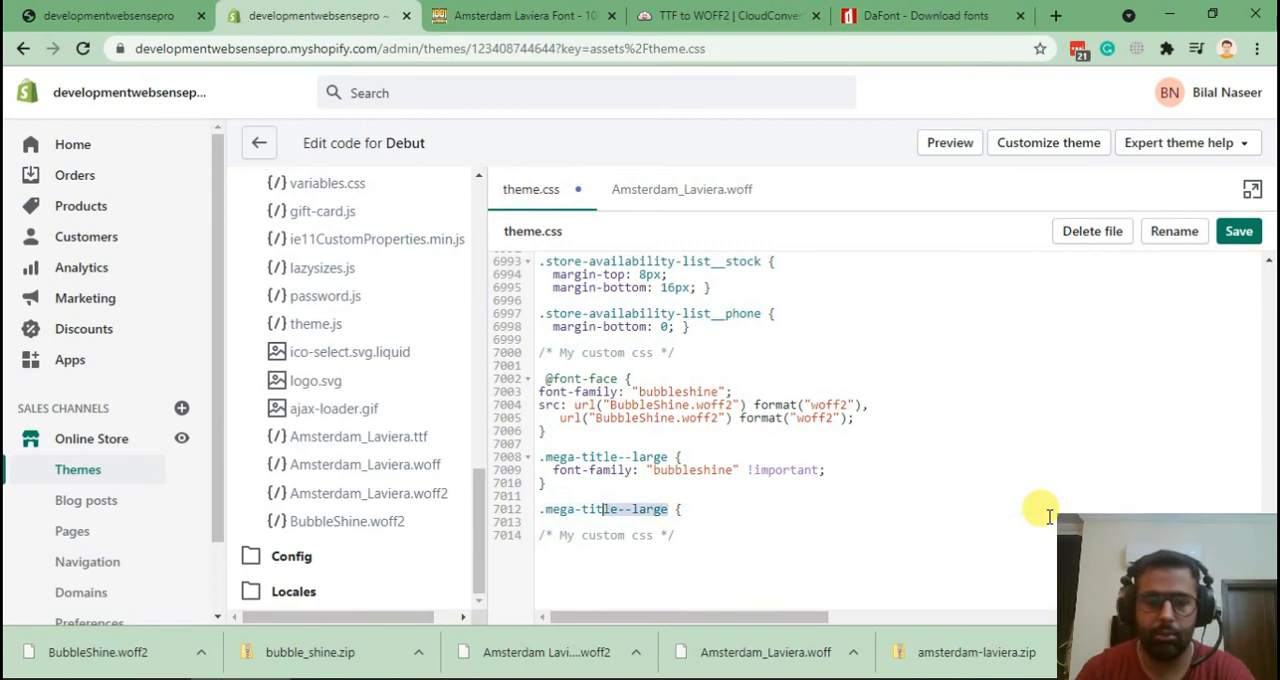
{"action": "key", "text": "shift+Left"}
{"action": "key", "text": "shift+Left"}
{"action": "key", "text": "shift+Left"}
{"action": "type", "text": "h"}
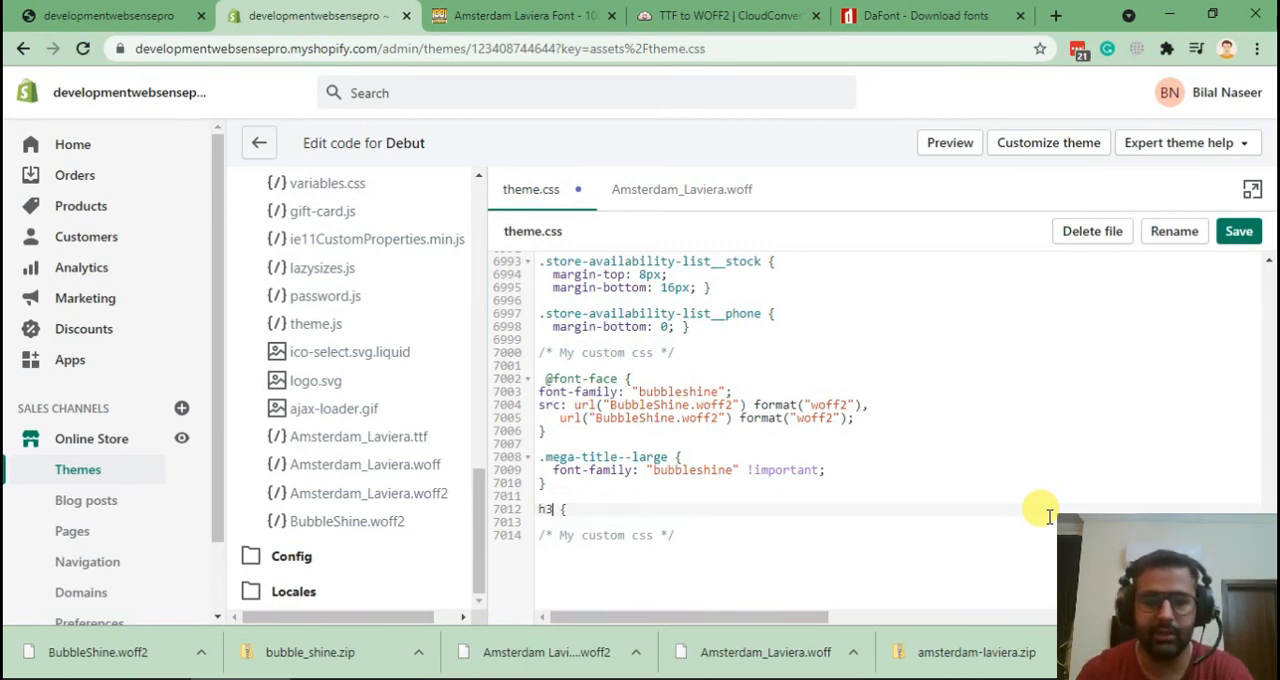
Step: Copy the bubbleshine !important font-family declaration into the h3 rule, tidy it, and save theme.css
{"action": "left_click", "coordinate": [760, 470]}
{"action": "key", "text": "shift+Home"}
{"action": "key", "text": "ctrl+c"}
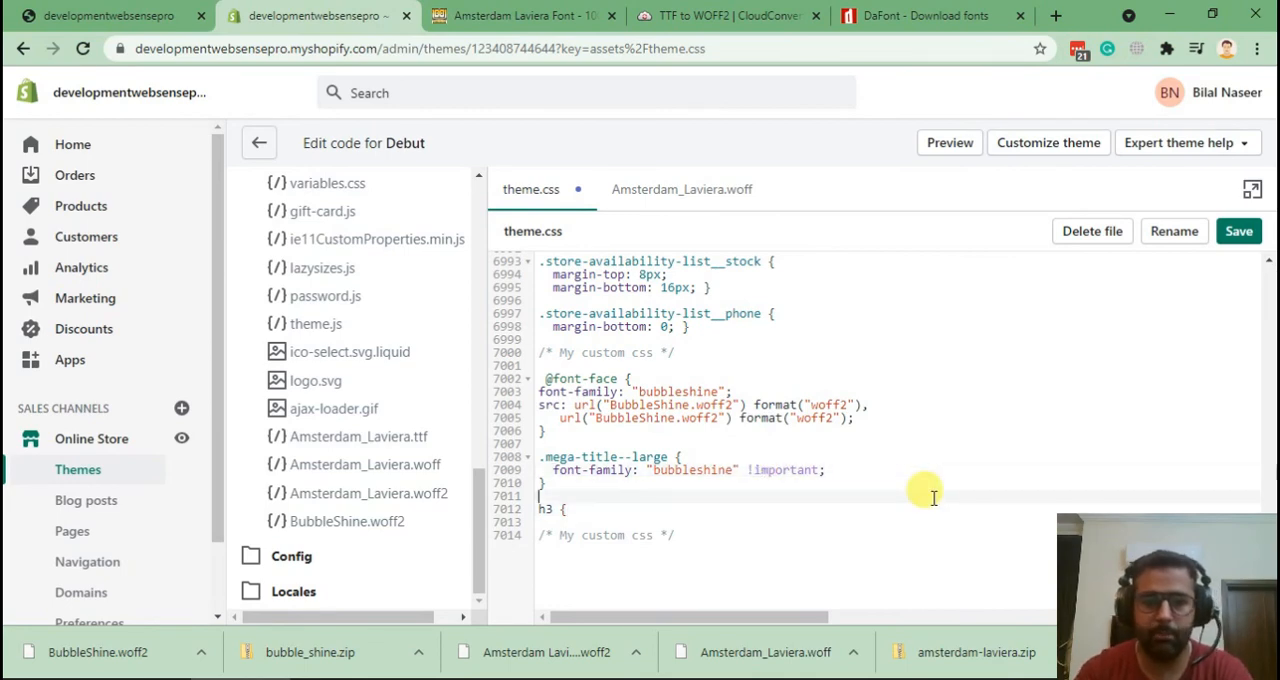
{"action": "key", "text": "Down"}
{"action": "key", "text": "Down"}
{"action": "key", "text": "Down"}
{"action": "key", "text": "End"}
{"action": "key", "text": "Return"}
{"action": "key", "text": "ctrl+v"}
{"action": "key", "text": "Up"}
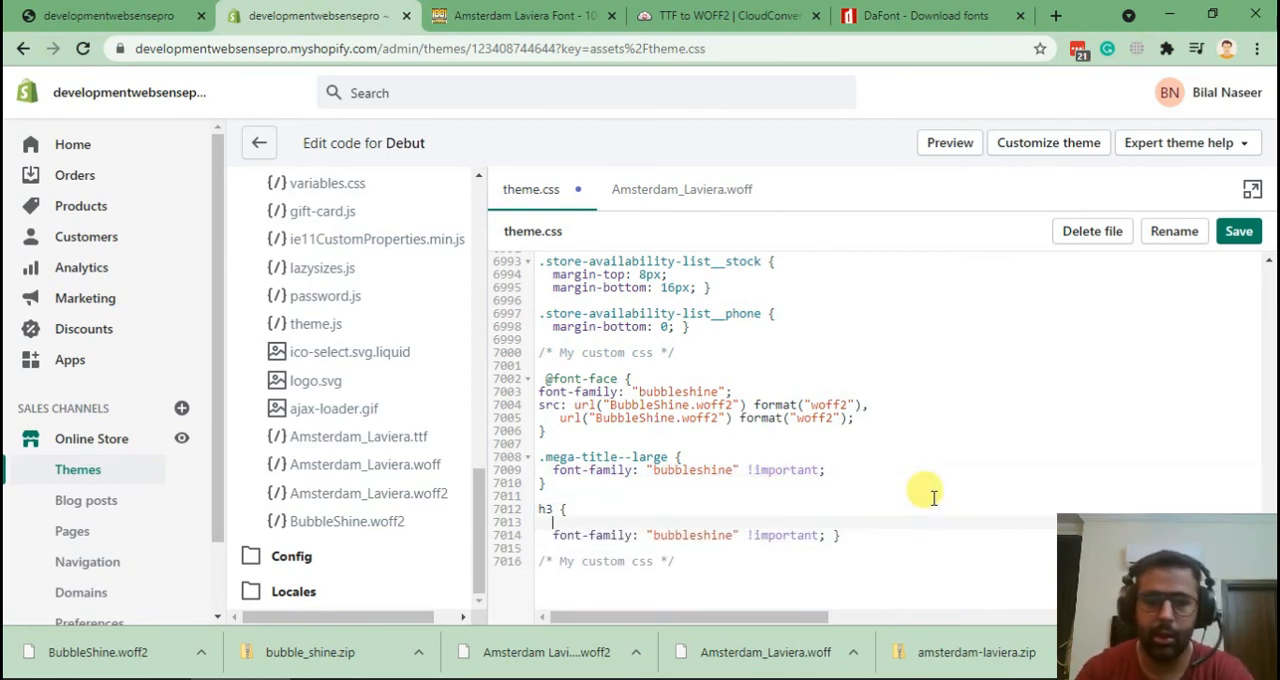
{"action": "key", "text": "BackSpace"}
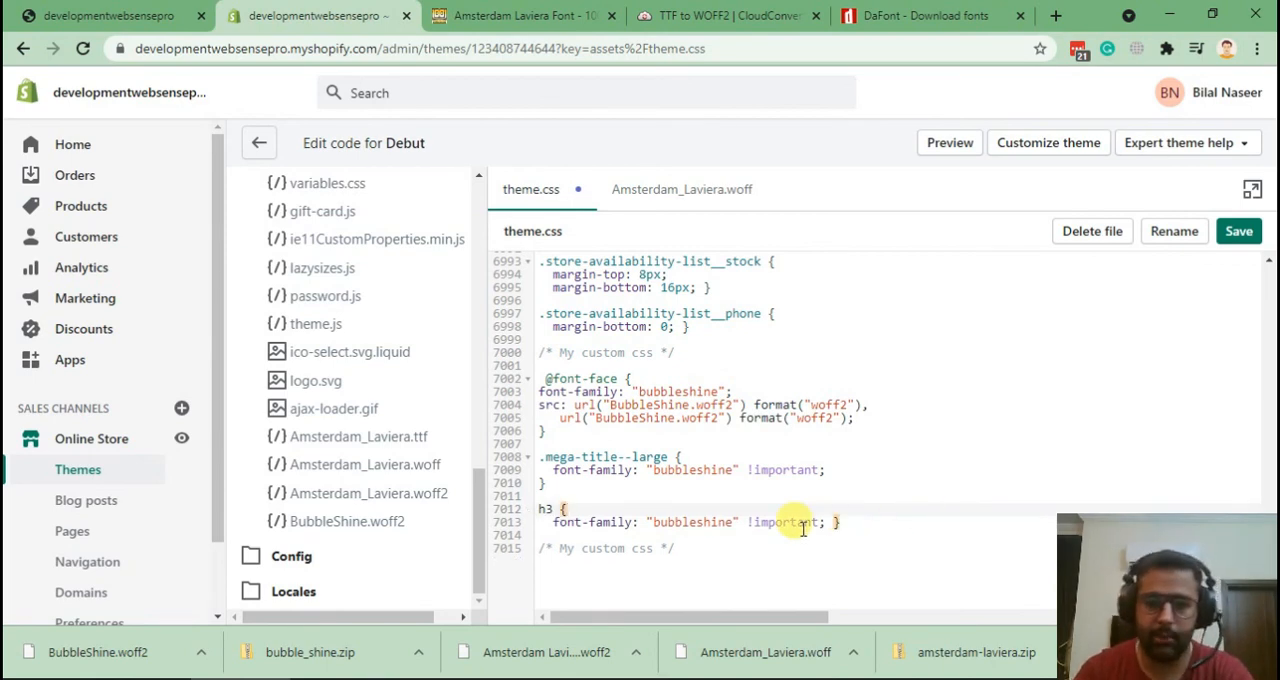
{"action": "left_click", "coordinate": [803, 522]}
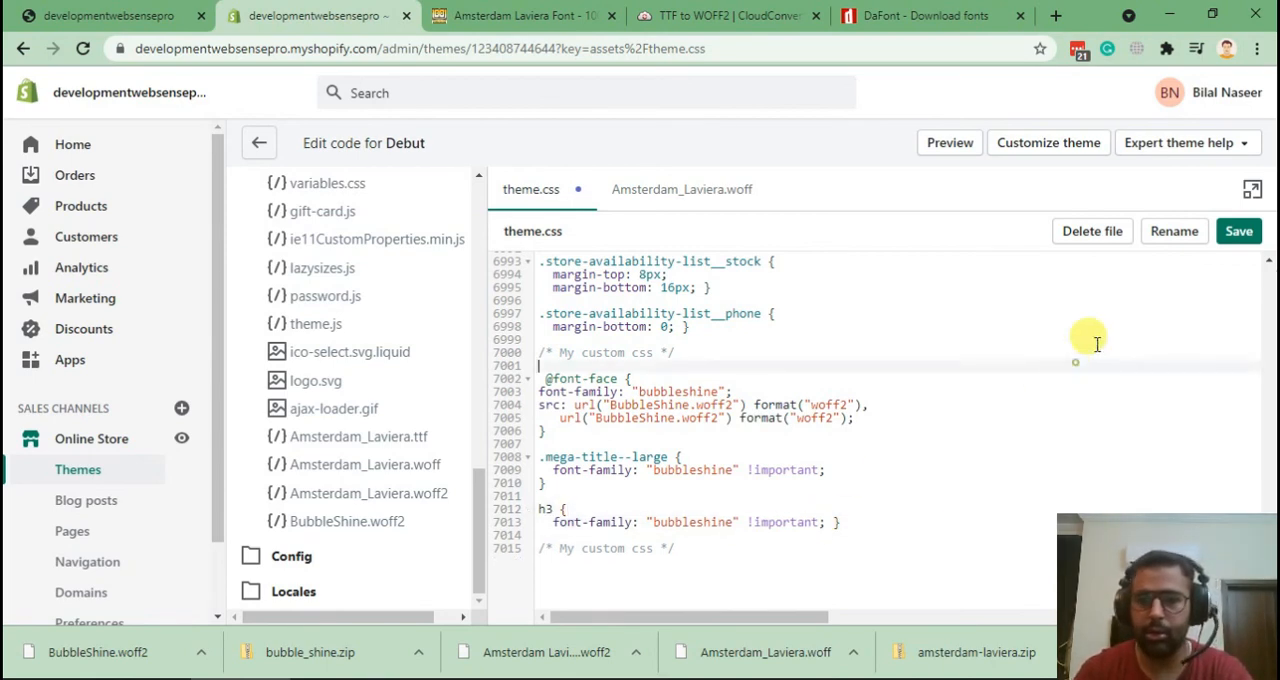
{"action": "left_click", "coordinate": [1238, 231]}
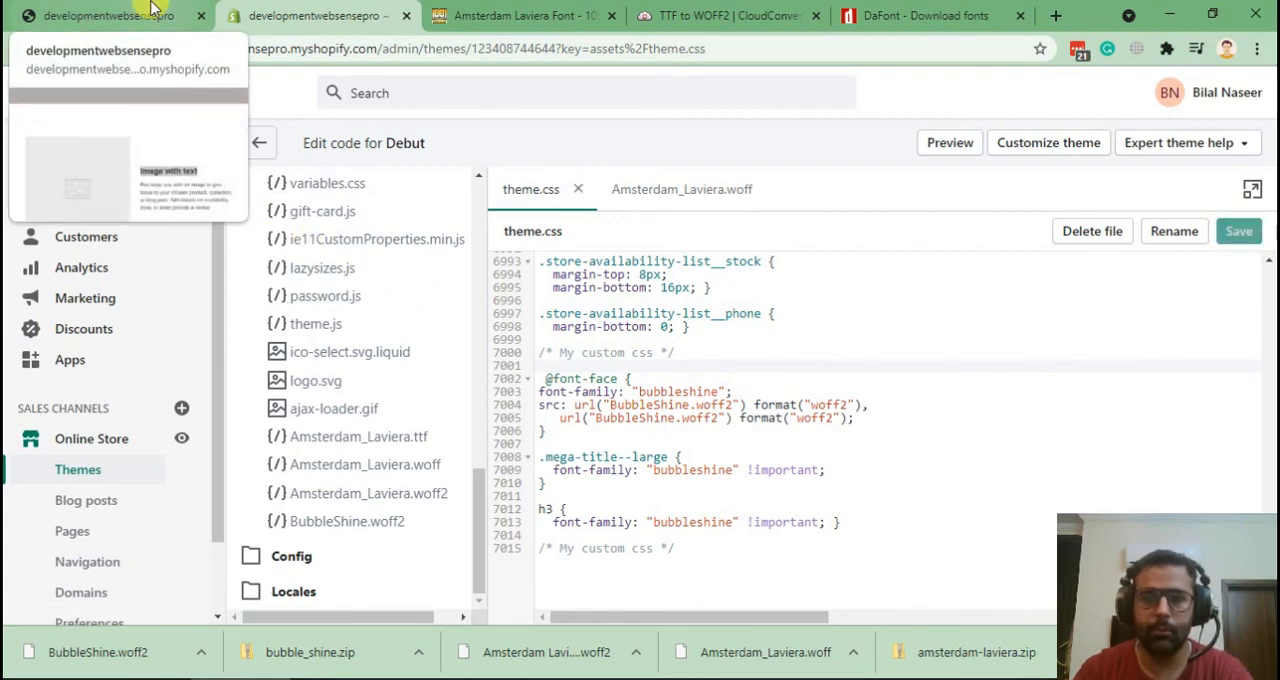
Step: Reload the storefront preview to check whether the Image with text heading picked up the font
{"action": "left_click", "coordinate": [108, 15]}
{"action": "left_click", "coordinate": [574, 254]}
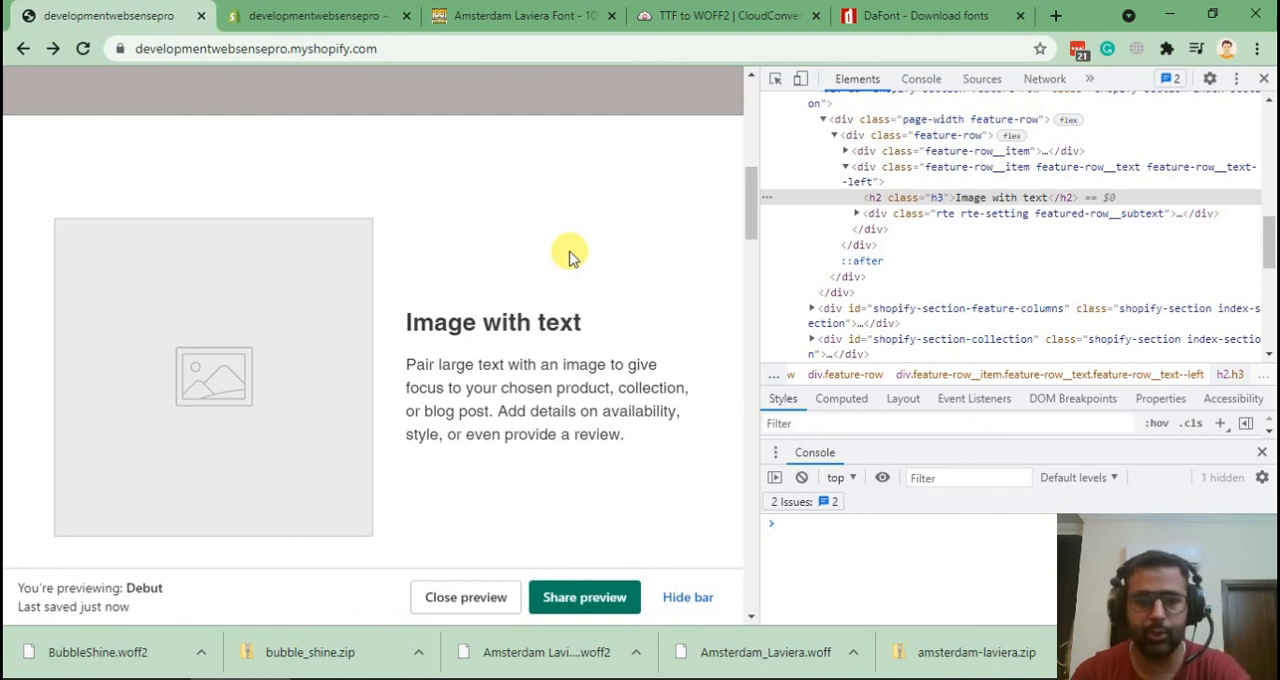
{"action": "key", "text": "F5"}
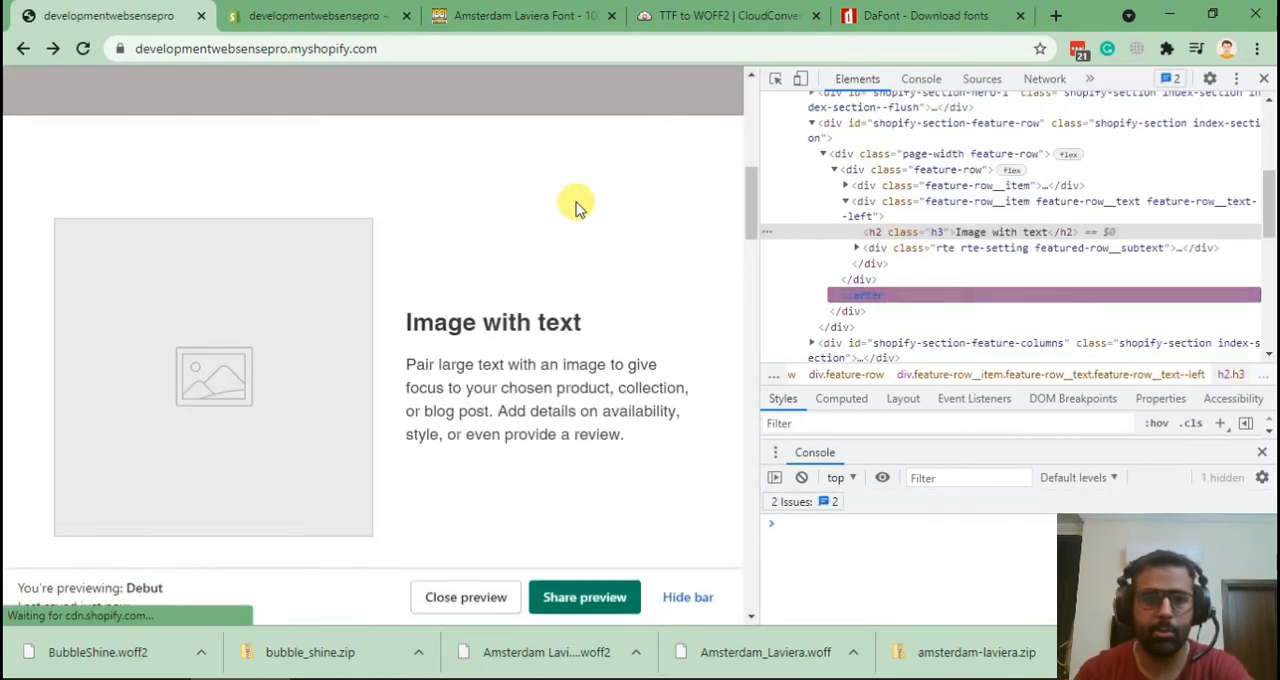
{"action": "scroll", "coordinate": [576, 202], "scroll_direction": "down", "scroll_amount": 5}
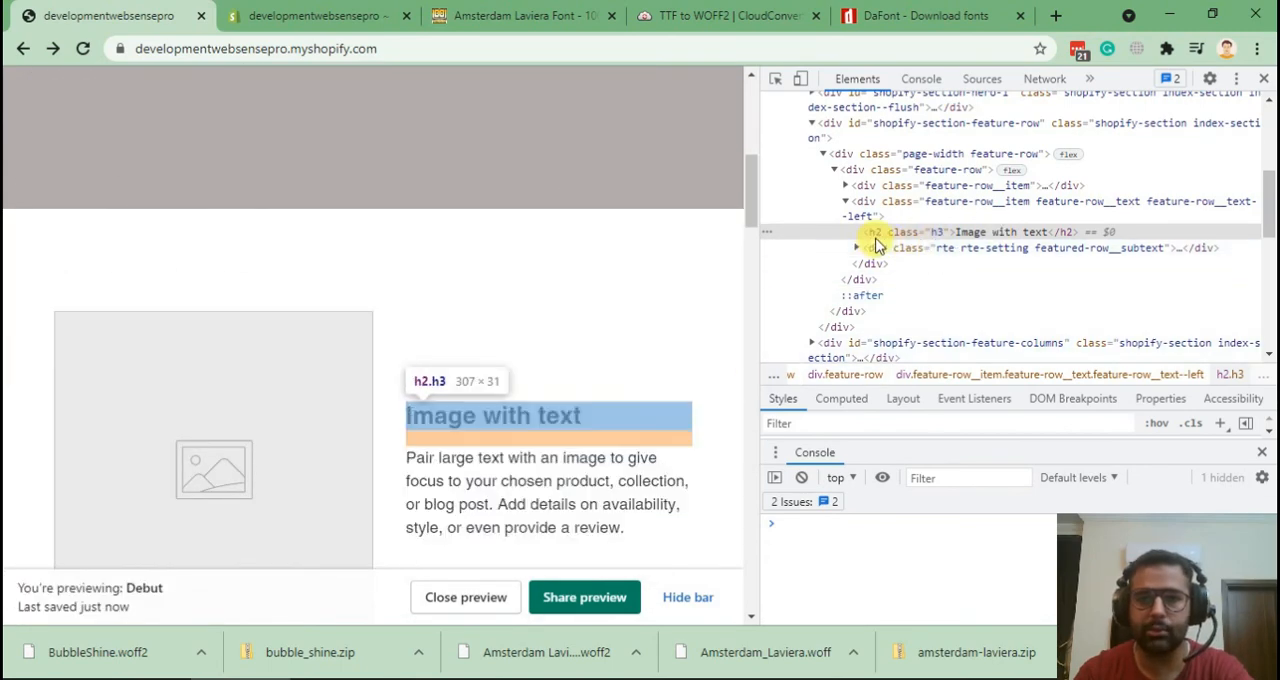
Step: Change the h3 selector to .h3 on line 7012, save theme.css, and return to the preview
{"action": "left_click", "coordinate": [315, 15]}
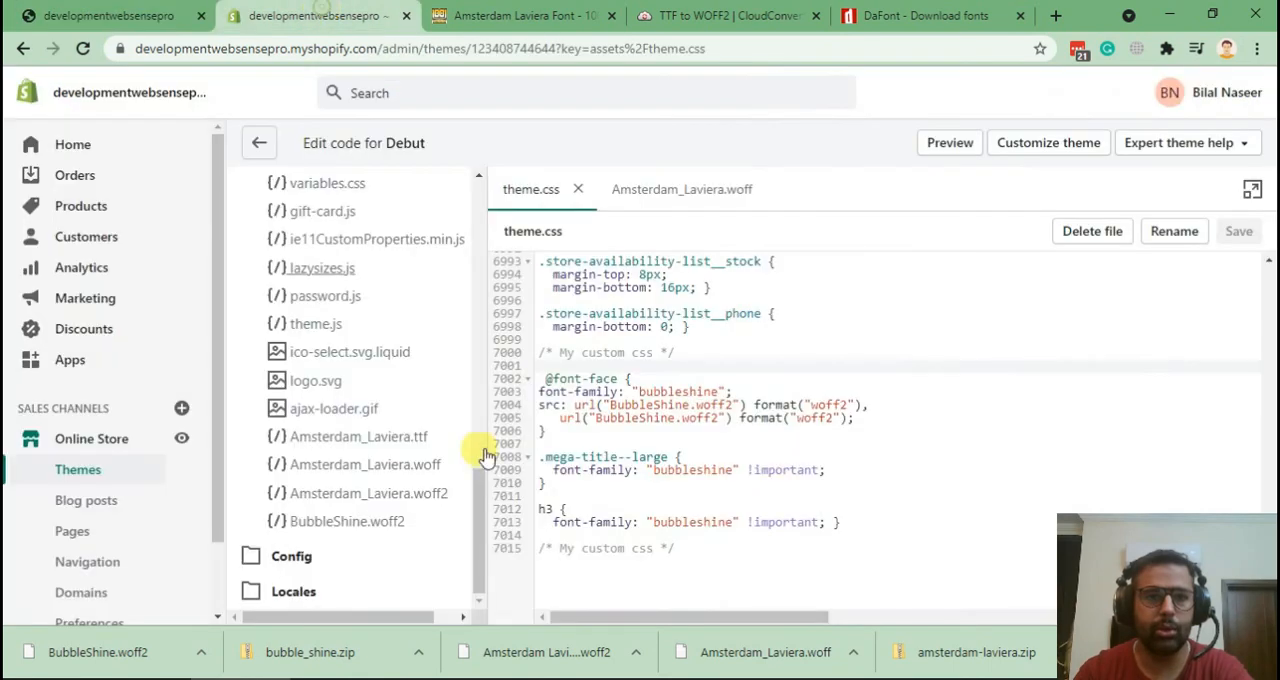
{"action": "left_click", "coordinate": [555, 509]}
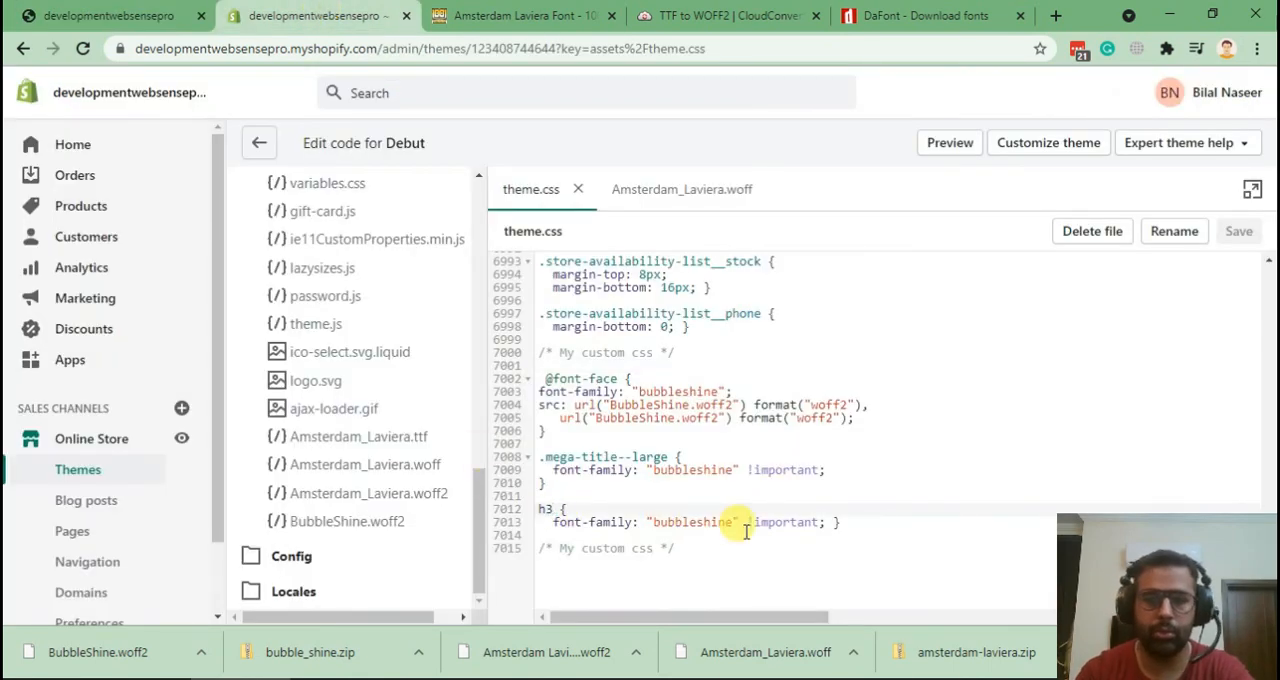
{"action": "type", "text": "."}
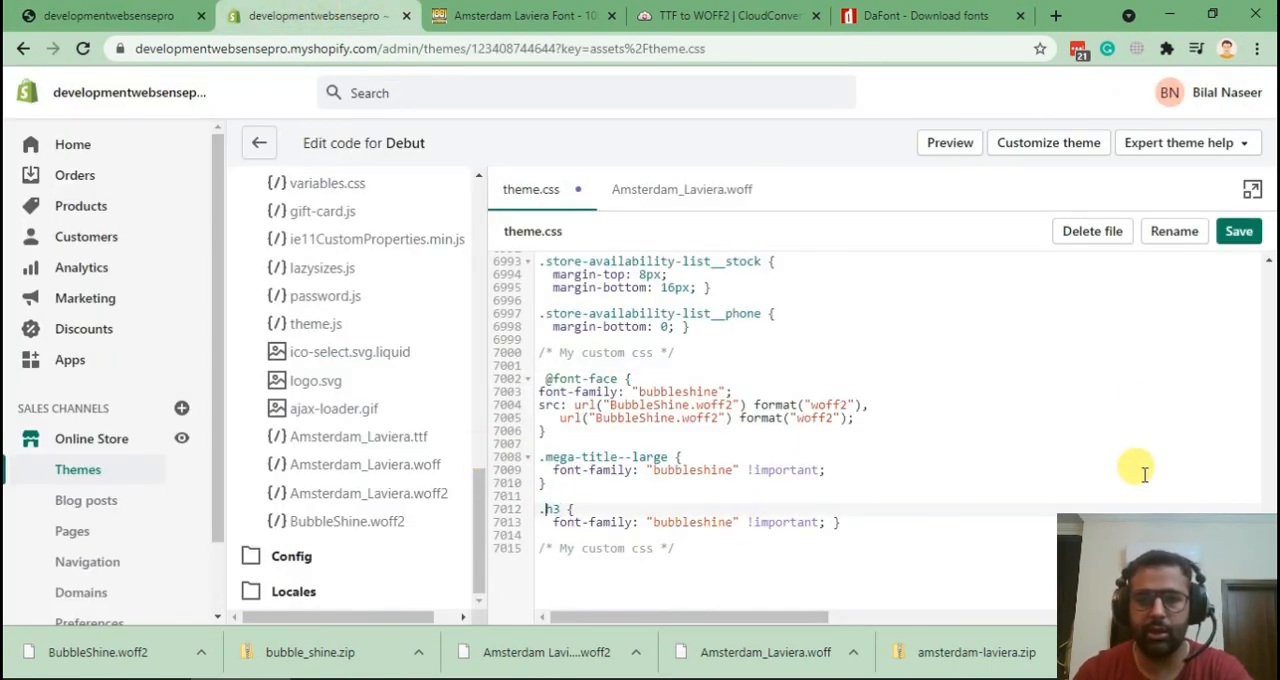
{"action": "left_click", "coordinate": [1238, 231]}
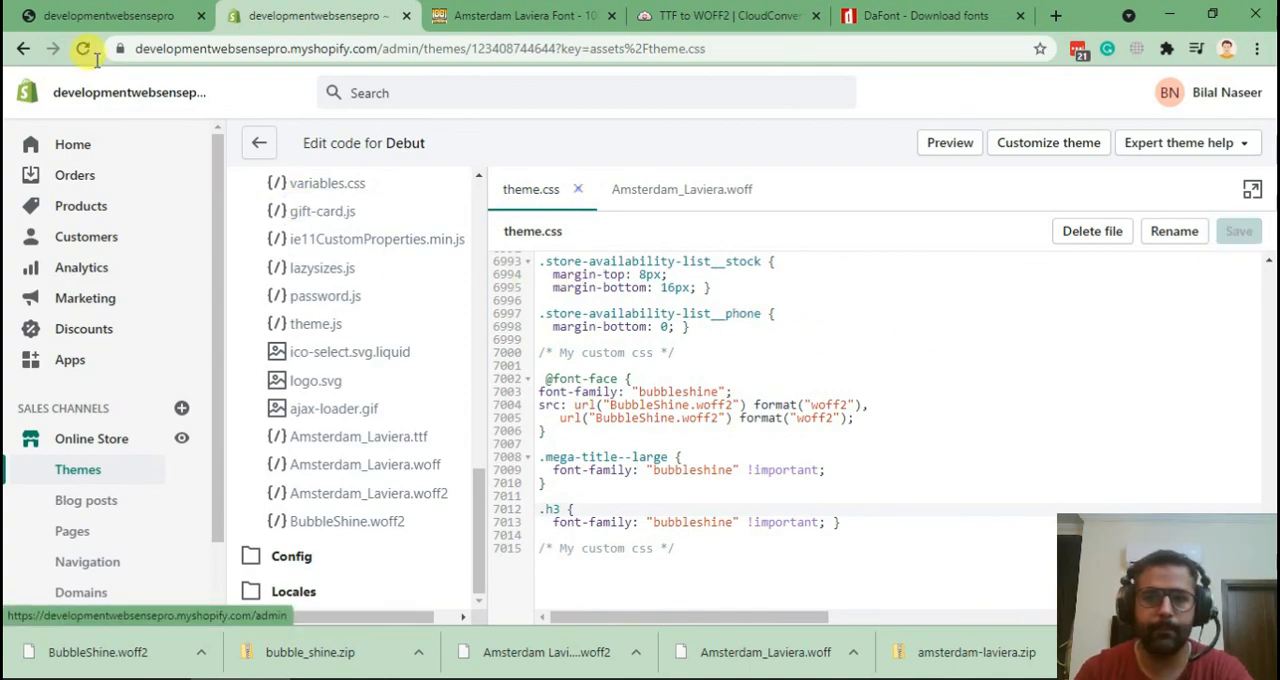
{"action": "left_click", "coordinate": [100, 15]}
{"action": "key", "text": "F5"}
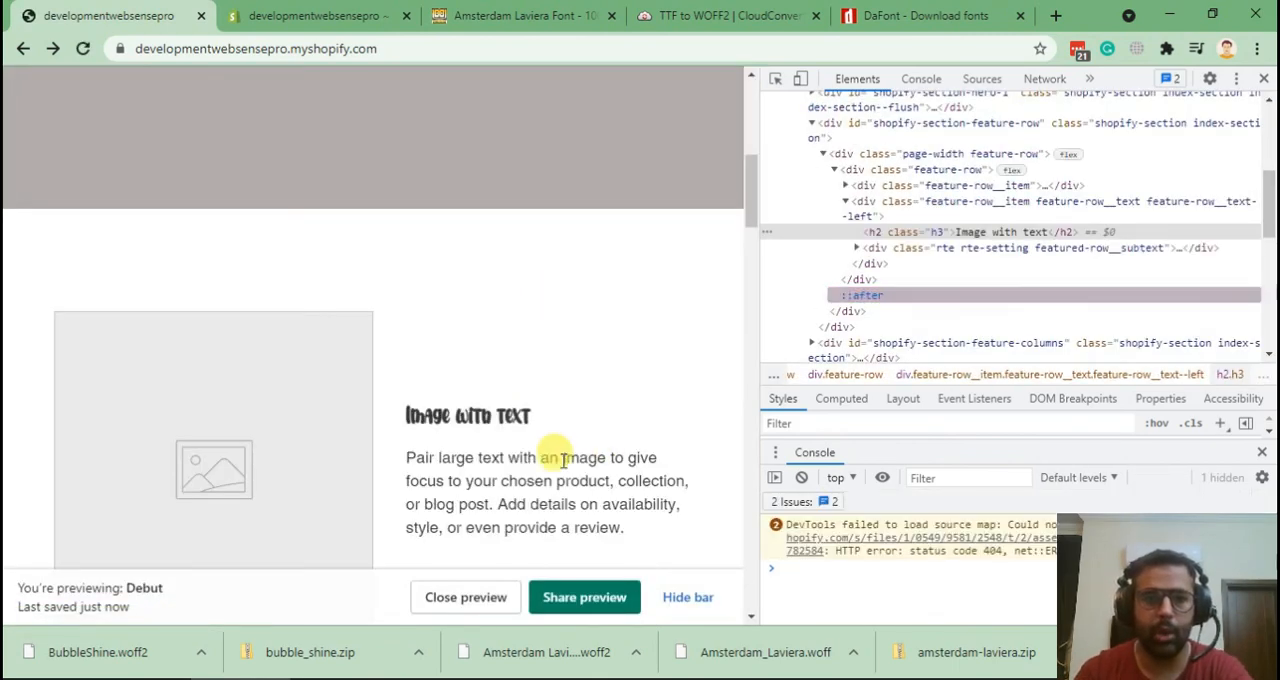
{"action": "scroll", "coordinate": [535, 380], "scroll_direction": "up", "scroll_amount": 5}
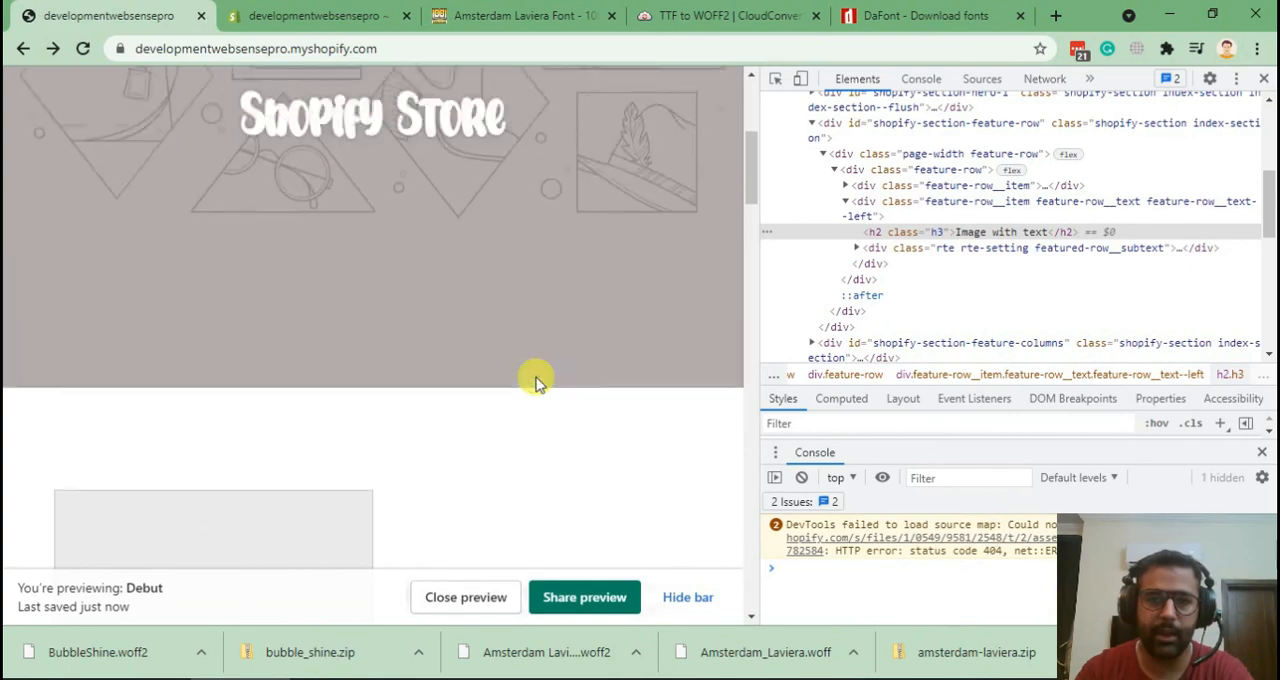
{"action": "scroll", "coordinate": [535, 300], "scroll_direction": "up", "scroll_amount": 3}
{"action": "scroll", "coordinate": [535, 276], "scroll_direction": "down", "scroll_amount": 5}
{"action": "scroll", "coordinate": [535, 270], "scroll_direction": "down", "scroll_amount": 4}
{"action": "scroll", "coordinate": [560, 280], "scroll_direction": "down", "scroll_amount": 2}
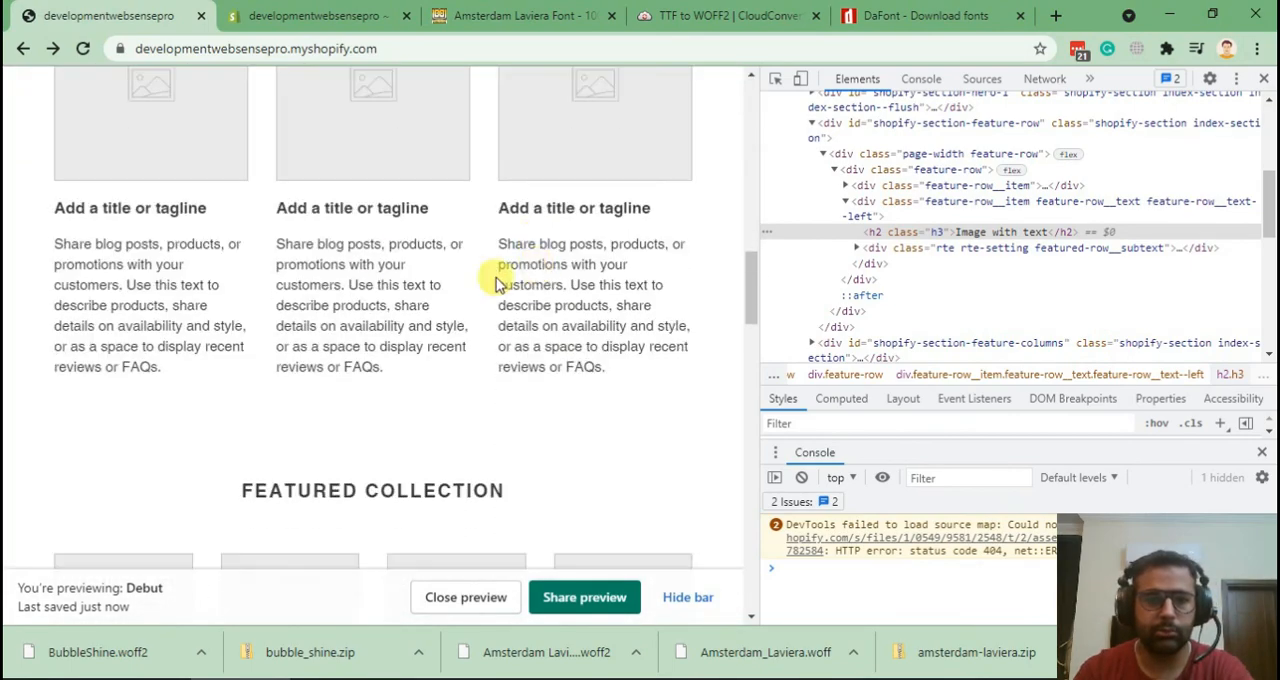
{"action": "scroll", "coordinate": [369, 248], "scroll_direction": "down", "scroll_amount": 3}
{"action": "scroll", "coordinate": [369, 248], "scroll_direction": "up", "scroll_amount": 2}
{"action": "scroll", "coordinate": [369, 248], "scroll_direction": "down", "scroll_amount": 3}
{"action": "scroll", "coordinate": [369, 360], "scroll_direction": "down", "scroll_amount": 4}
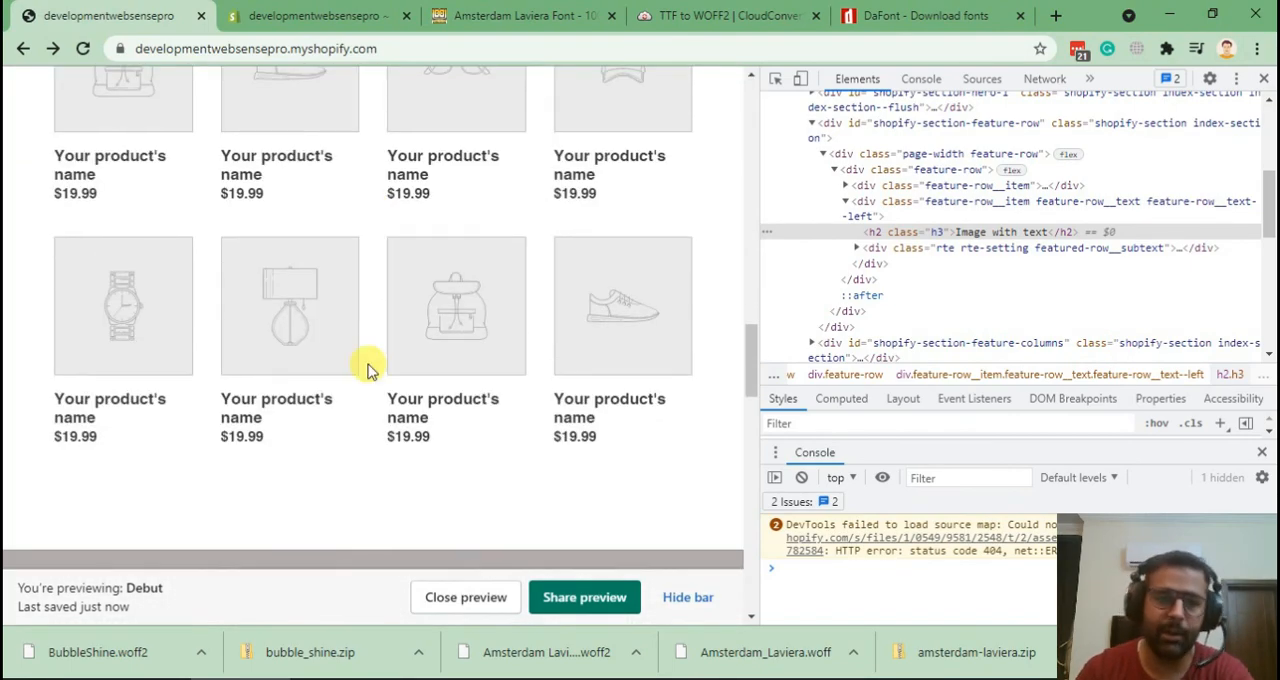
{"action": "scroll", "coordinate": [233, 237], "scroll_direction": "up", "scroll_amount": 3}
{"action": "left_click_drag", "start_coordinate": [265, 397], "coordinate": [533, 392]}
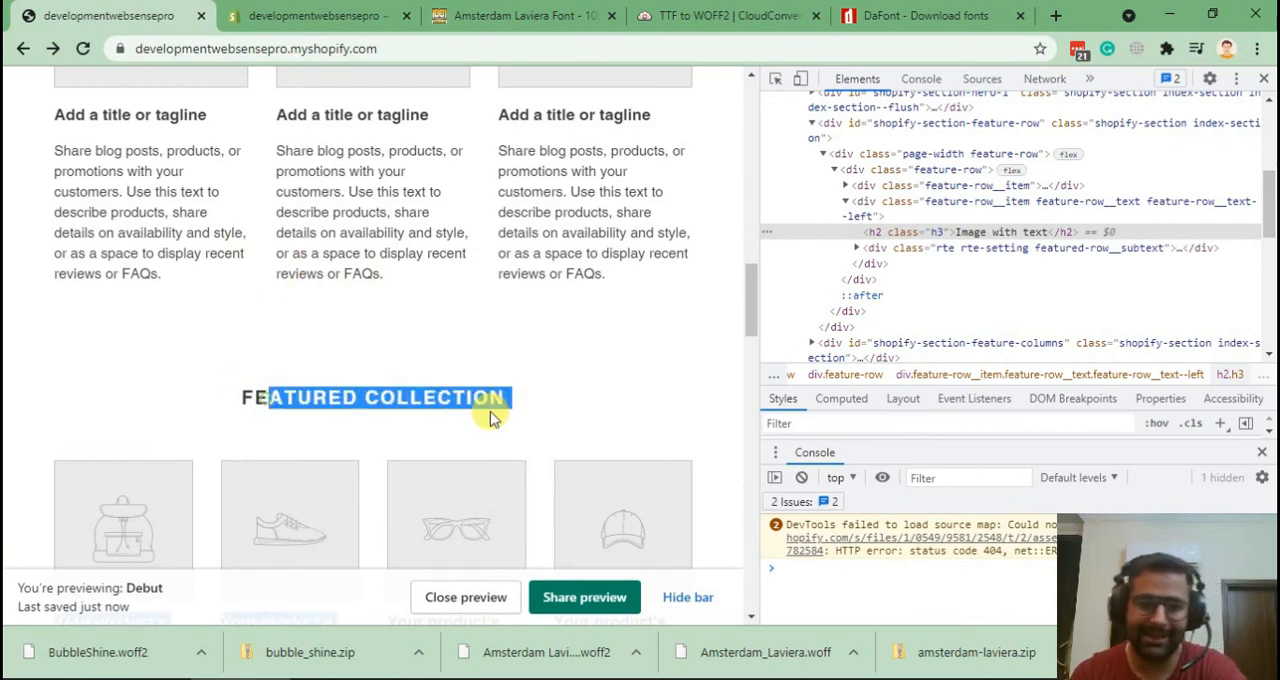
{"action": "left_click", "coordinate": [533, 392]}
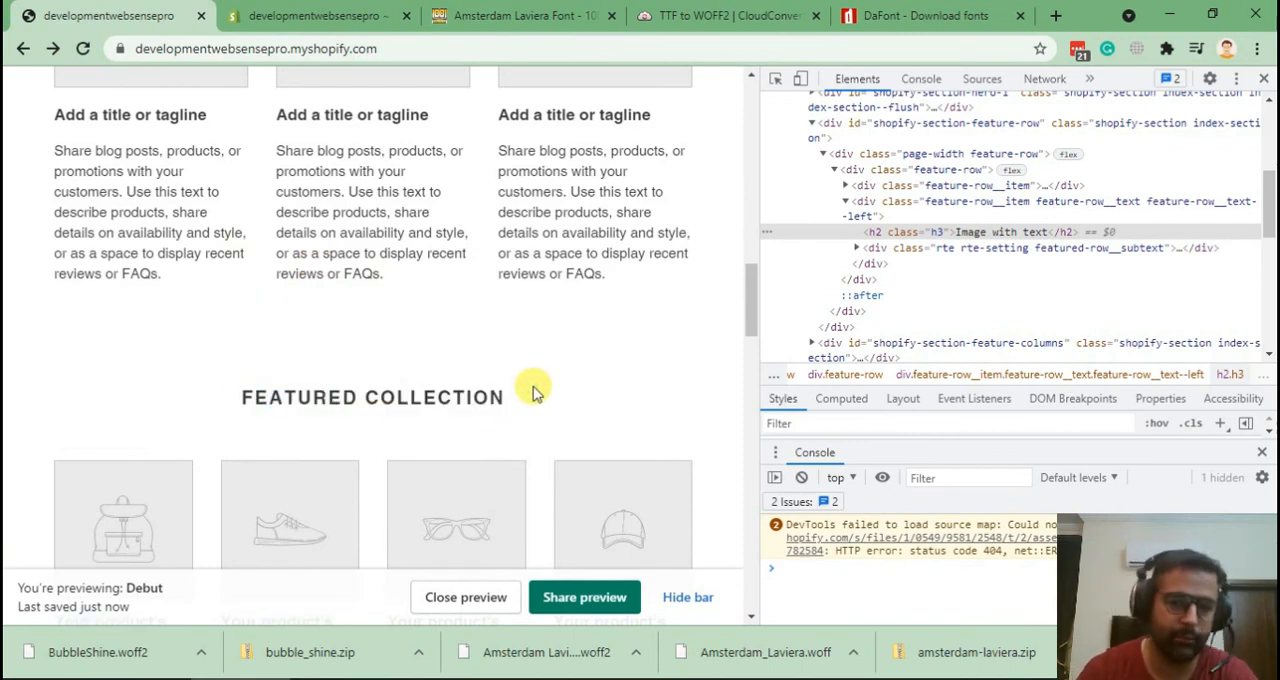